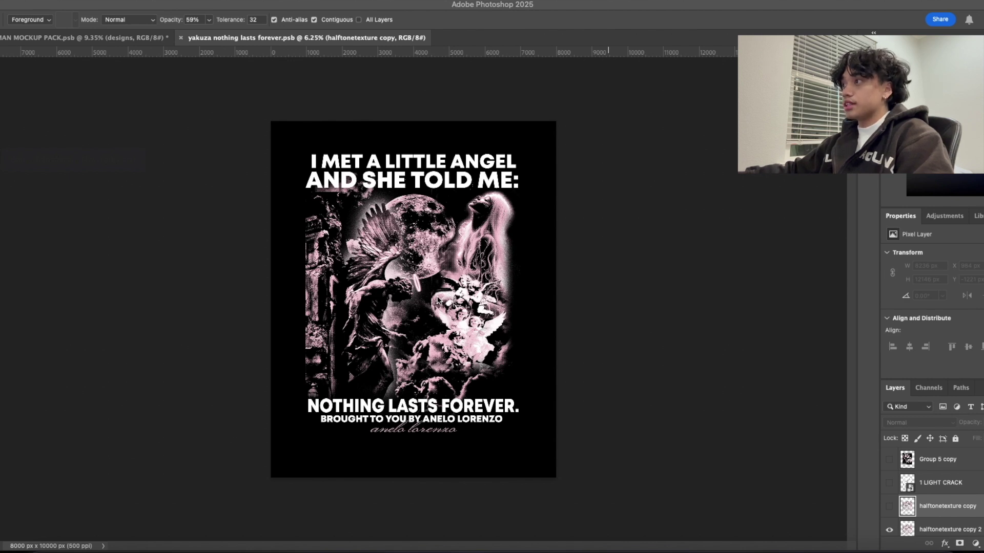
Examine the finished angel poster's overall composition and the halftone texture on the cherubs.
key(z)
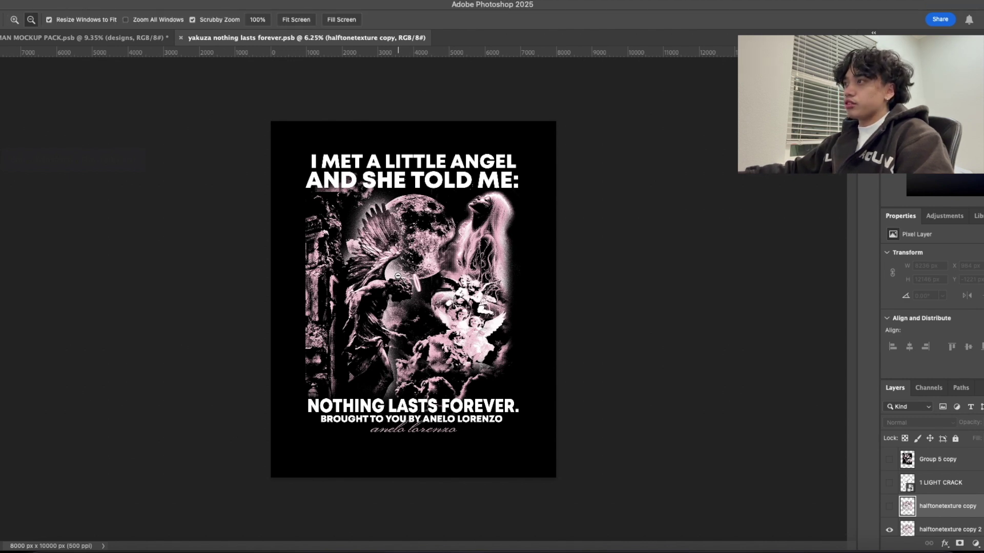
drag(398, 273, 417, 279)
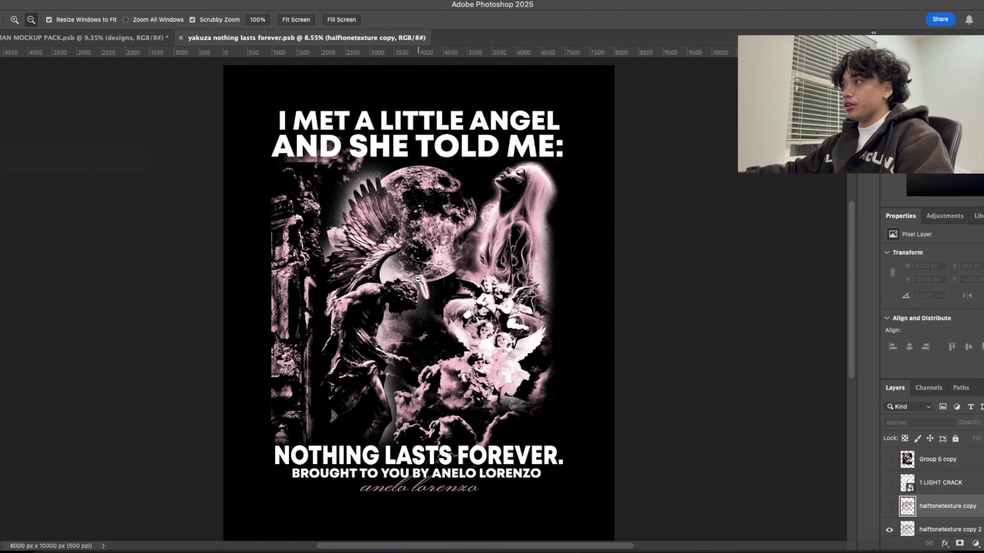
drag(463, 314, 573, 374)
scroll(573, 375, down, 3)
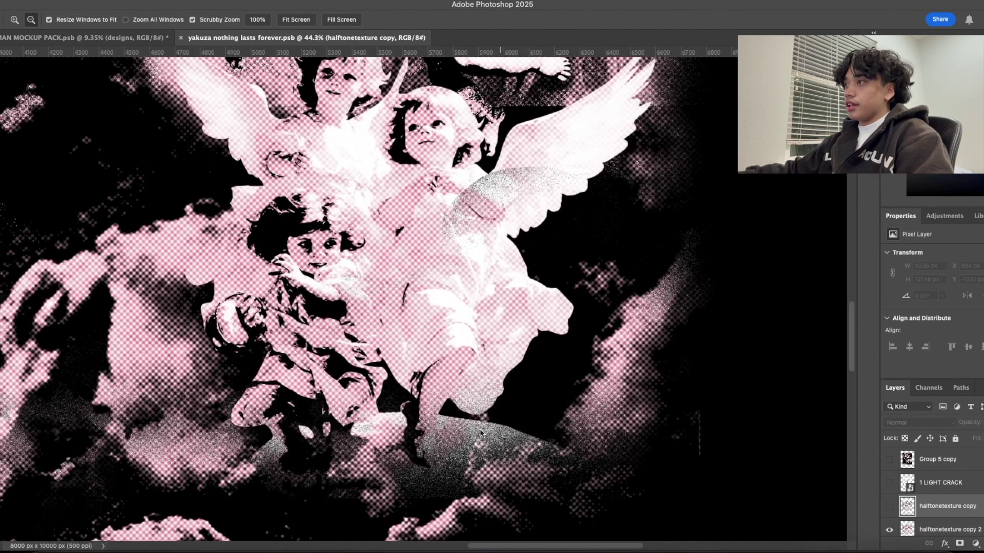
drag(514, 422, 444, 444)
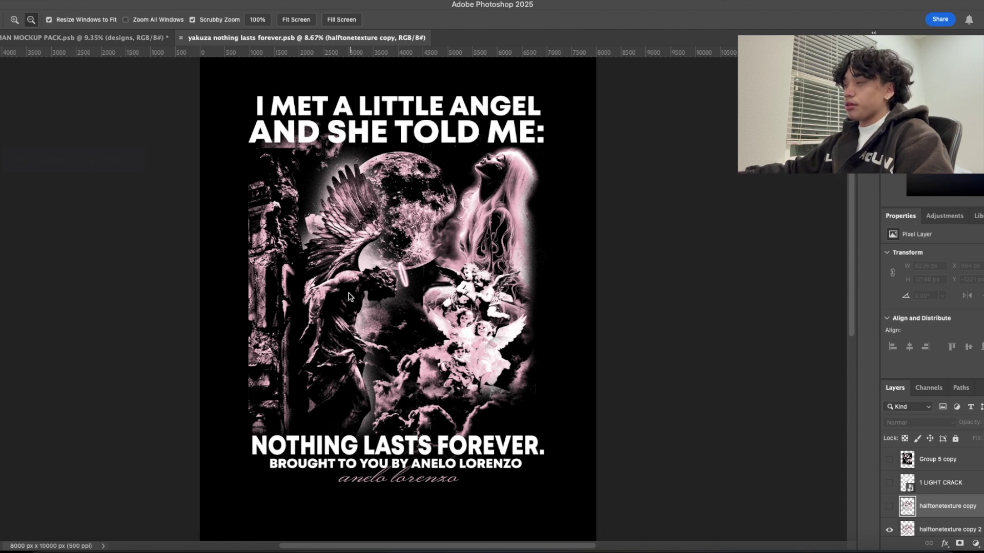
drag(323, 302, 342, 303)
scroll(361, 303, up, 2)
drag(438, 261, 414, 260)
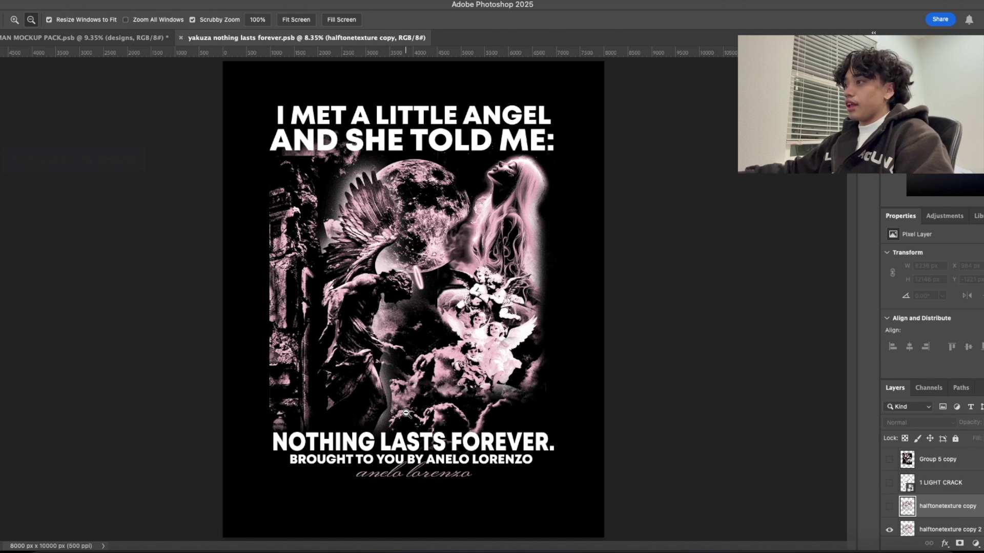
mouse_move(408, 414)
mouse_down()
mouse_move(386, 410)
mouse_move(424, 410)
mouse_up()
scroll(458, 394, up, 8)
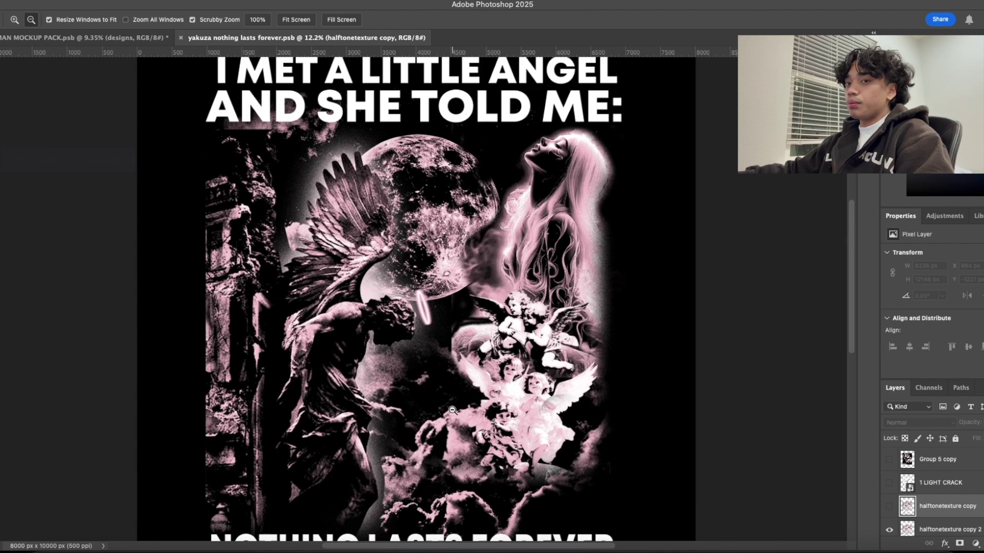
scroll(362, 365, down, 1)
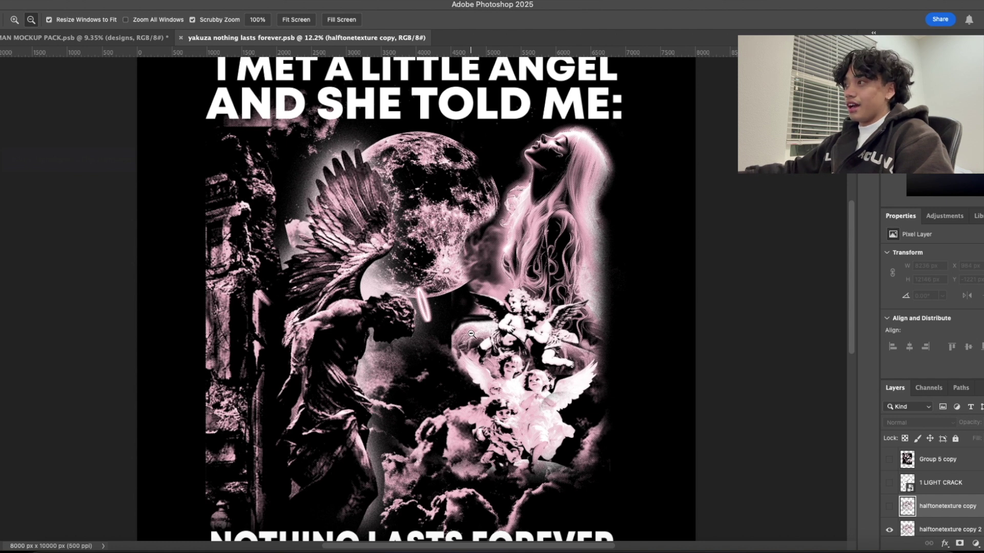
scroll(471, 355, down, 1)
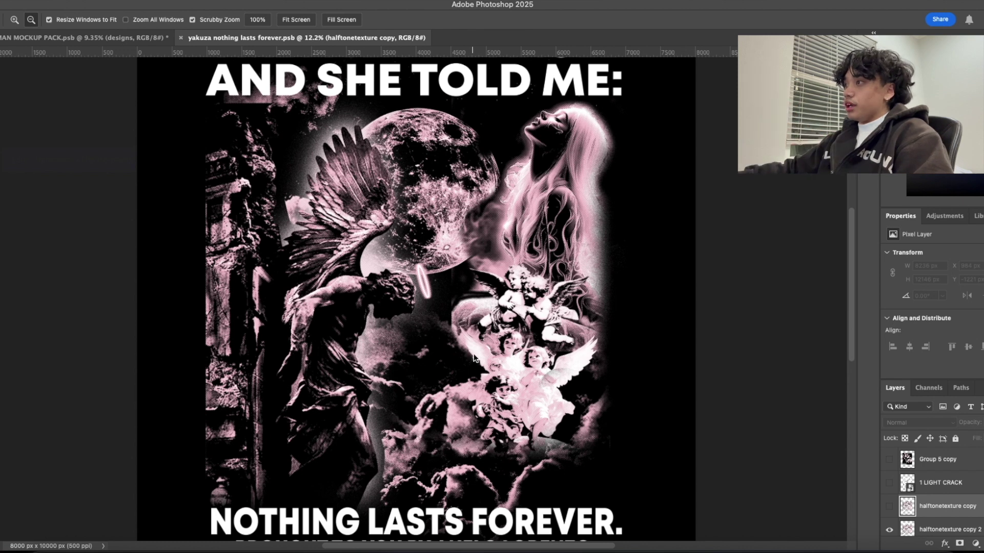
scroll(451, 338, down, 1)
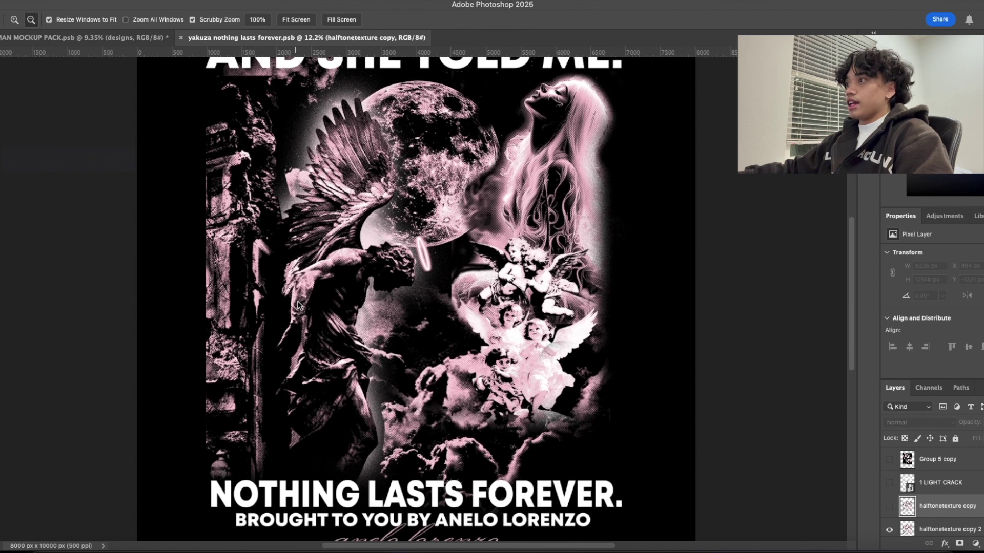
Examine the winged statue, moon and halo in the finished poster, both close up and at full-poster scale.
scroll(295, 308, up, 2)
scroll(310, 286, up, 5)
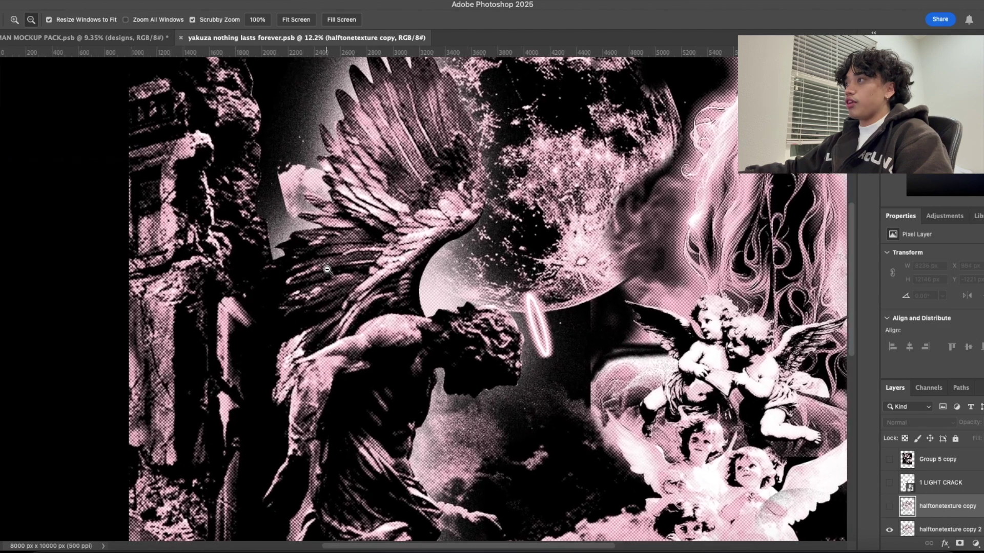
scroll(343, 277, down, 5)
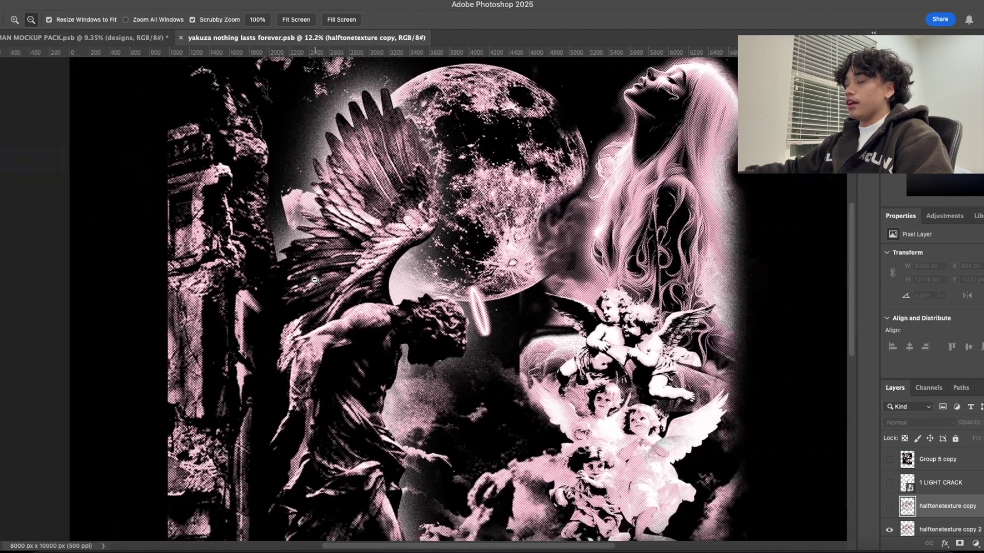
scroll(298, 283, down, 1)
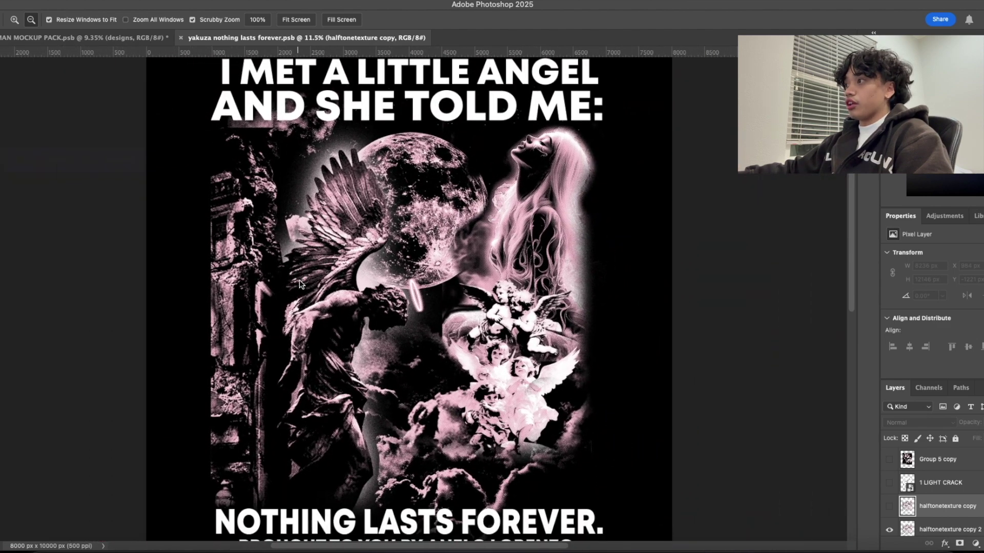
scroll(499, 307, up, 1)
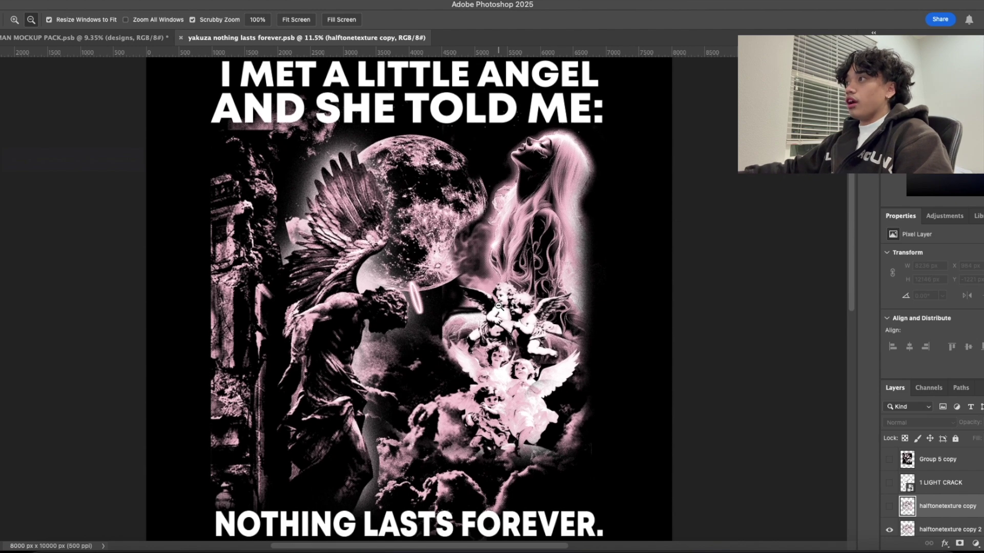
scroll(473, 353, down, 1)
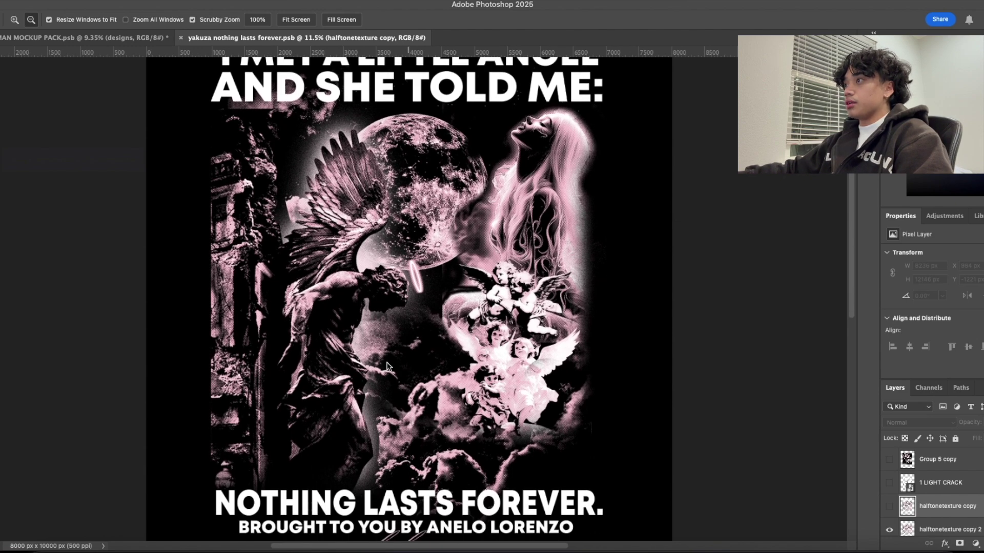
drag(345, 299, 450, 325)
scroll(450, 325, up, 3)
scroll(463, 340, down, 4)
scroll(458, 346, down, 5)
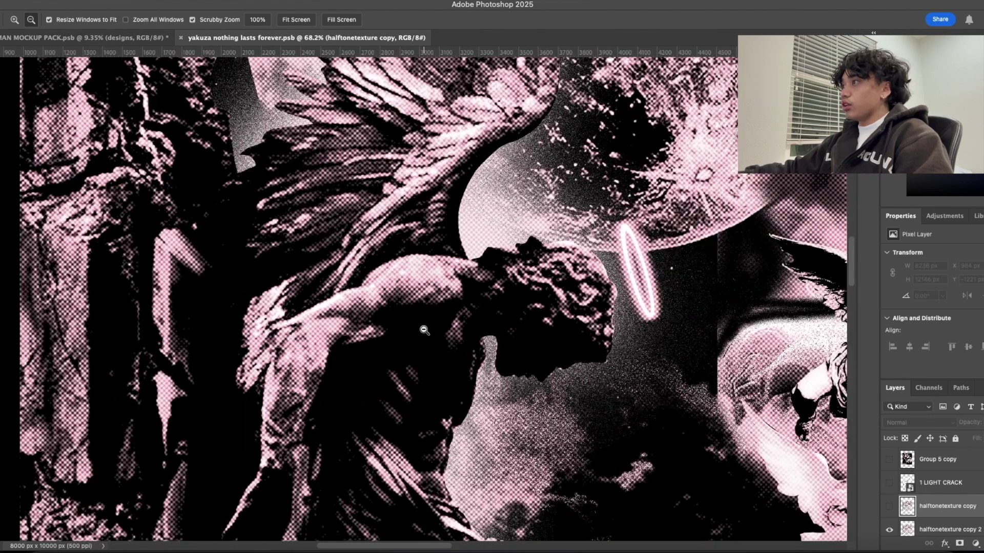
scroll(615, 359, down, 4)
drag(673, 357, 571, 347)
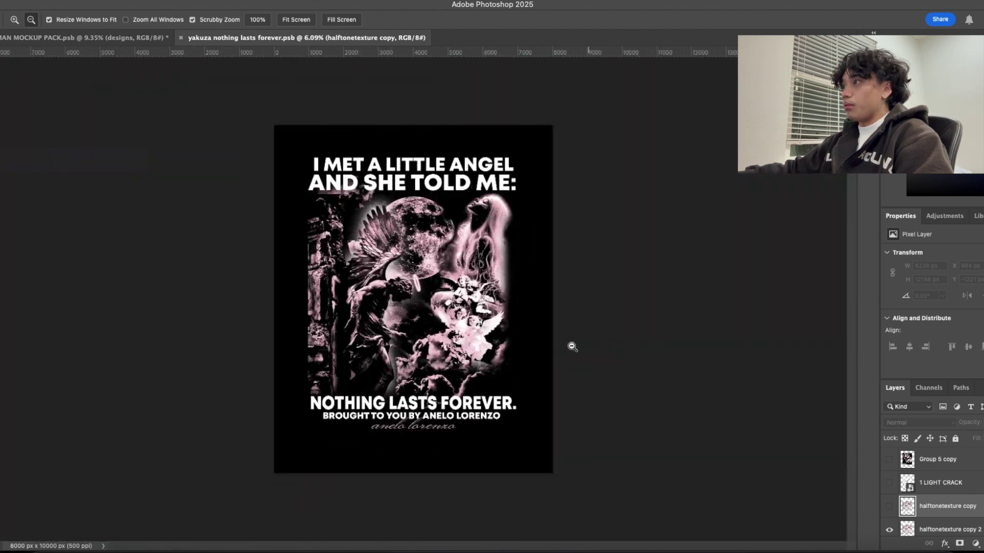
drag(410, 293, 450, 316)
scroll(451, 316, up, 1)
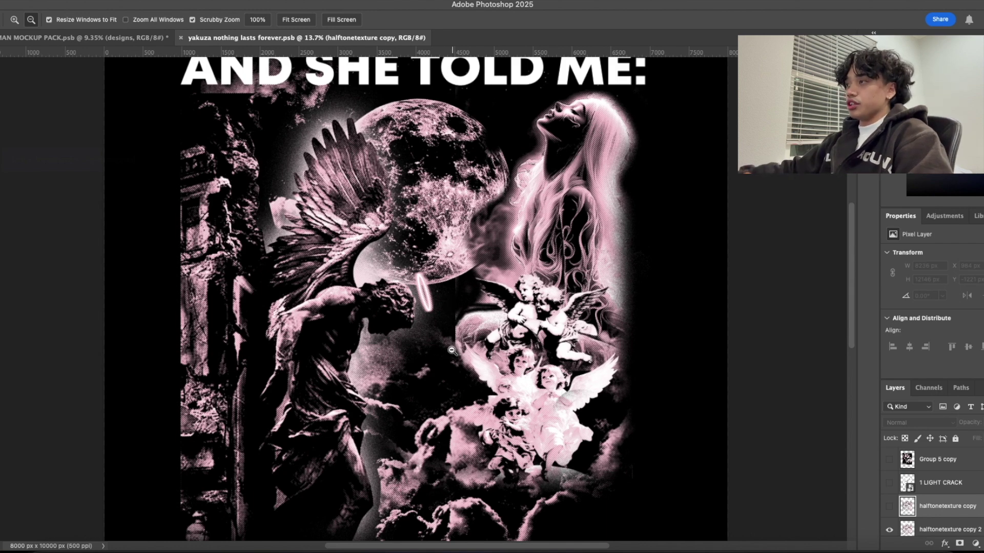
scroll(452, 351, down, 2)
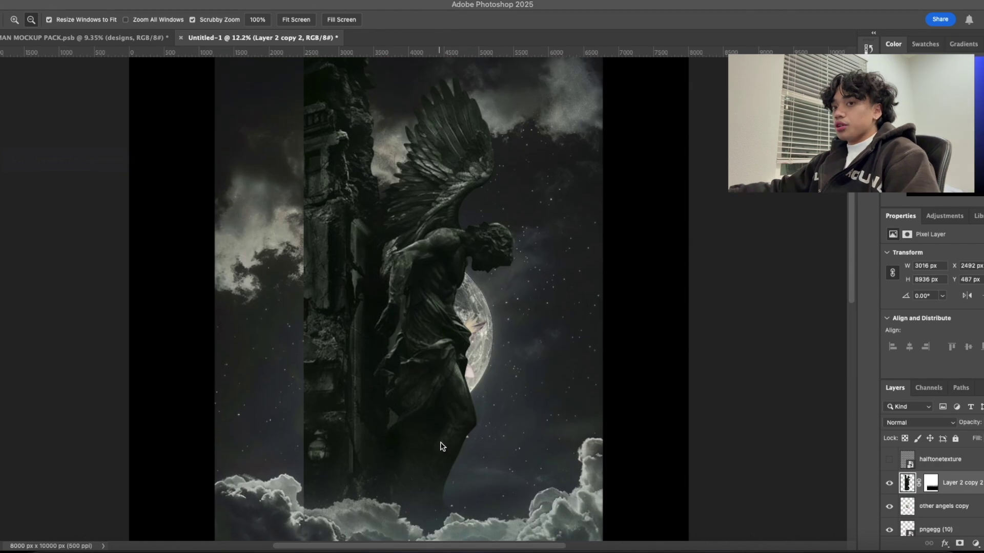
Move the winged statue on Layer 2 copy 2 to the canvas's left side, at about X 594 px, Y 1302 px.
scroll(443, 454, up, 3)
scroll(518, 430, down, 5)
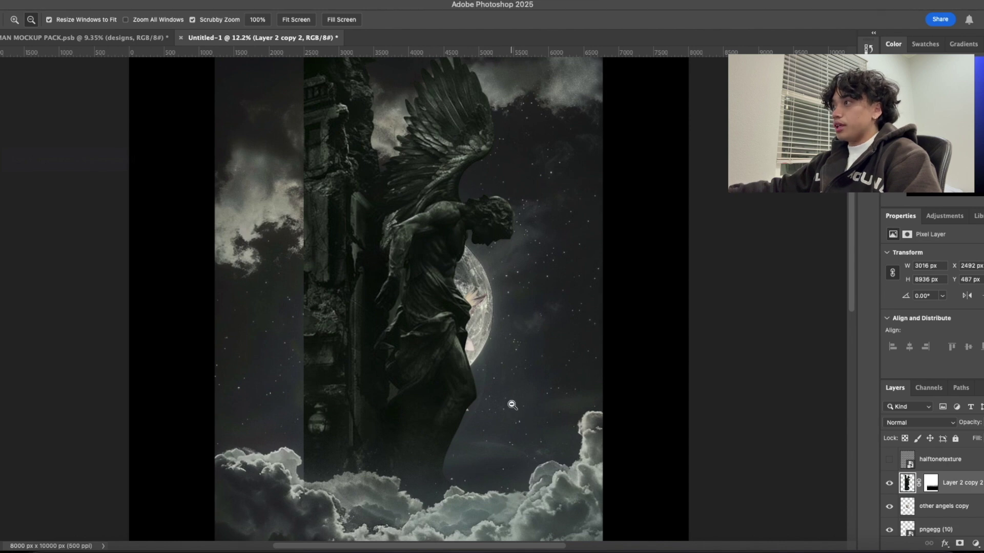
click(514, 405)
key(ctrl+t)
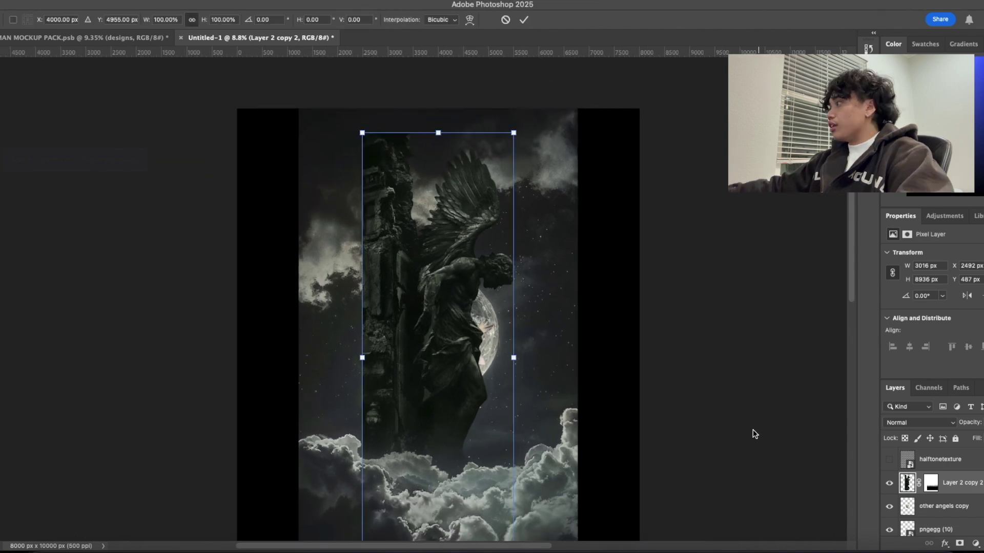
drag(449, 347, 364, 379)
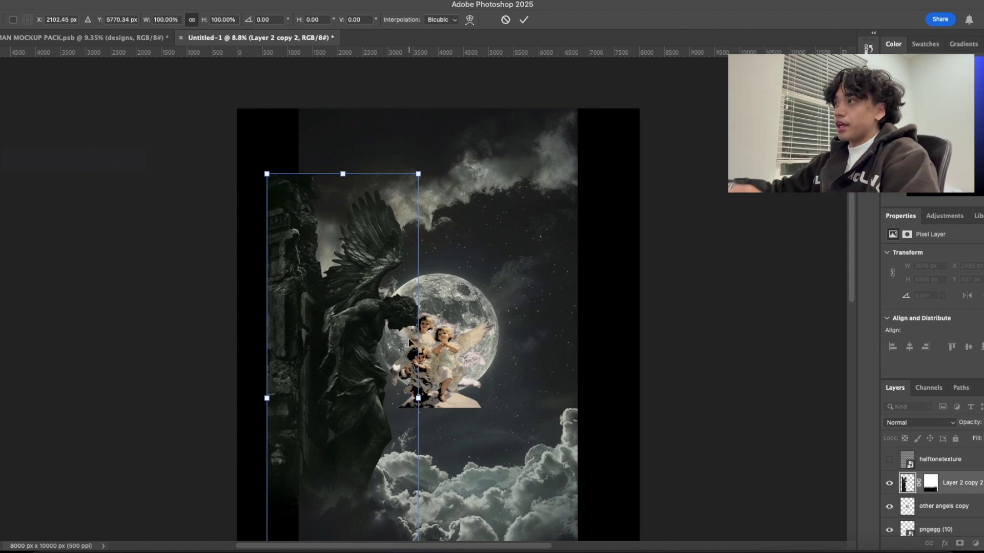
key(Return)
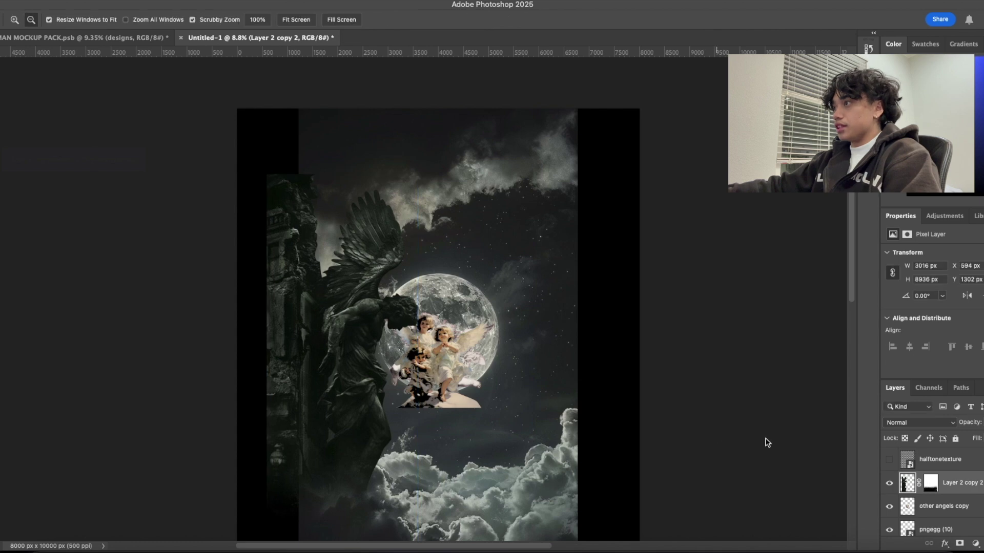
Hide the statue layer and enlarge the cherub group on other angels copy to about 246%, placing it over the upper left of the artwork.
click(888, 483)
click(964, 505)
key(super+t)
drag(437, 365, 552, 257)
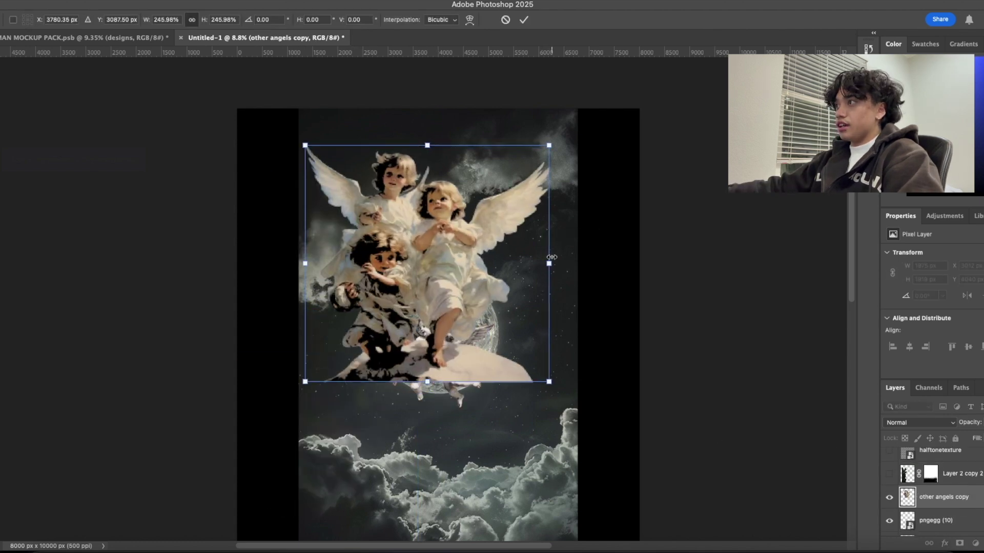
drag(454, 262, 423, 275)
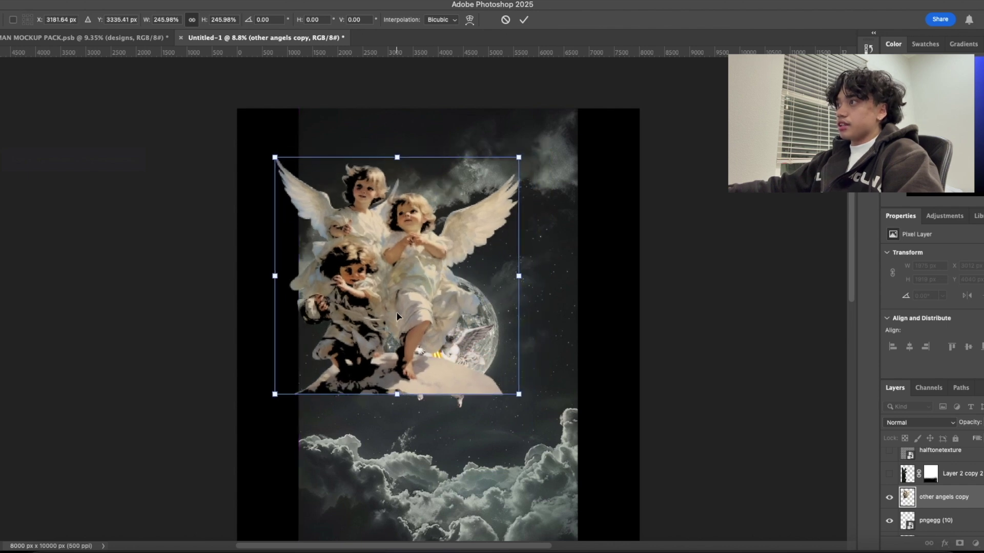
key(Return)
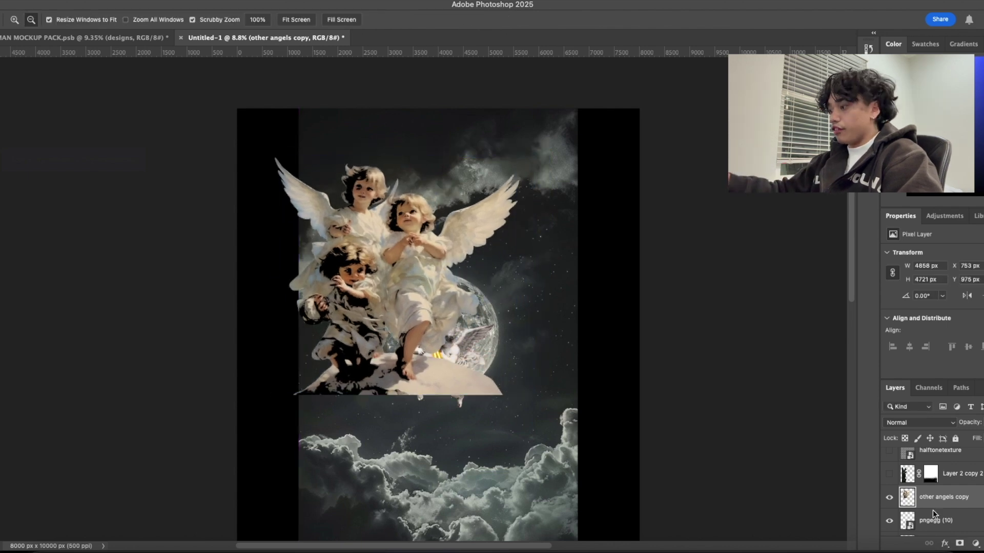
Hide the other angels copy and pngegg (10) layers, and enlarge the cherub pair on Layer 5 before hiding it too.
click(889, 497)
scroll(917, 502, down, 1)
click(935, 515)
drag(454, 353, 303, 329)
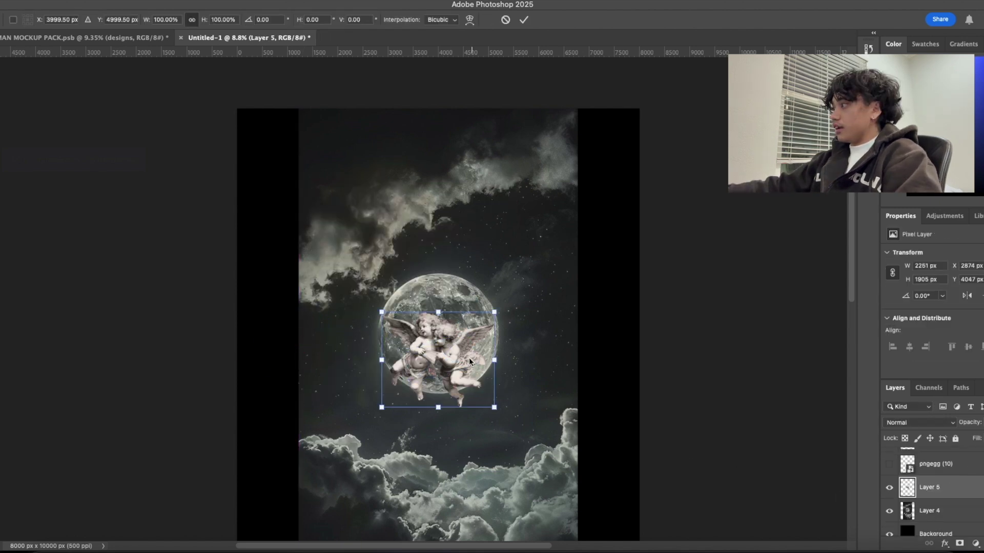
drag(449, 370, 449, 327)
drag(463, 361, 458, 521)
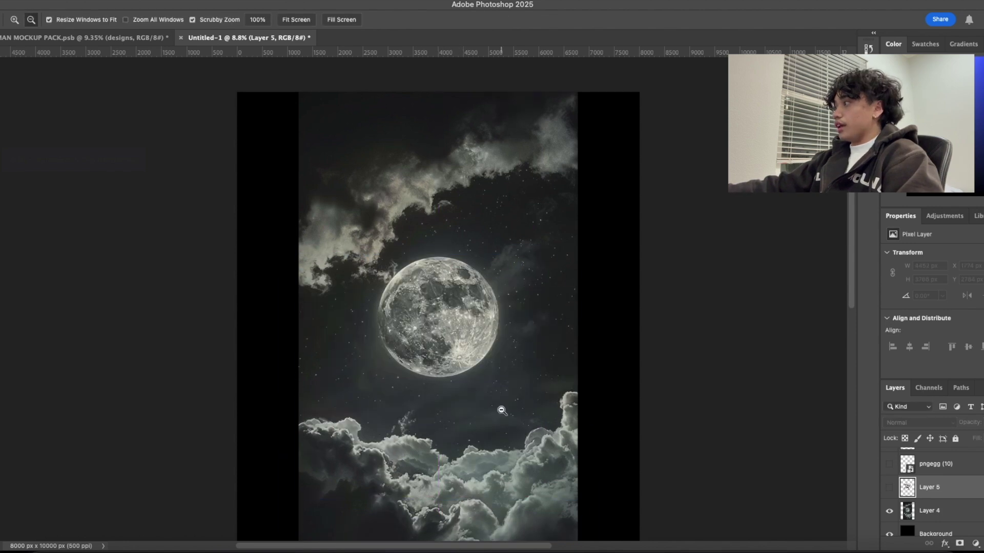
Rename Layer 4, the night sky image, as "background moon".
click(501, 411)
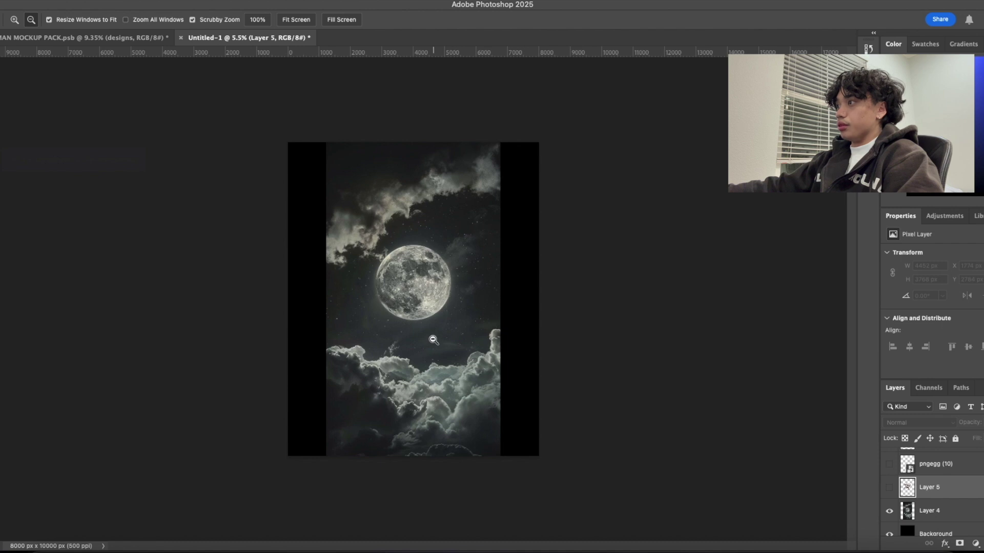
drag(433, 339, 449, 362)
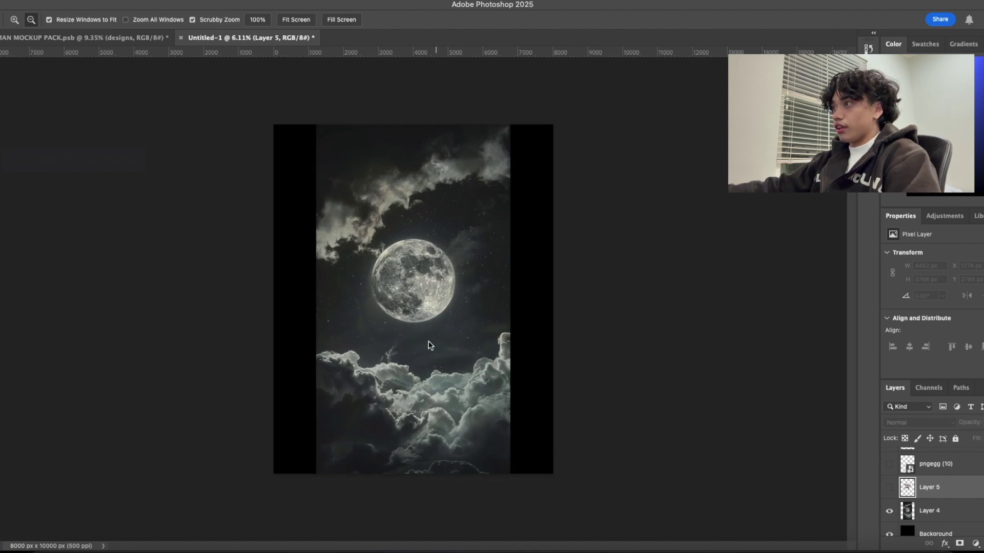
drag(427, 339, 451, 348)
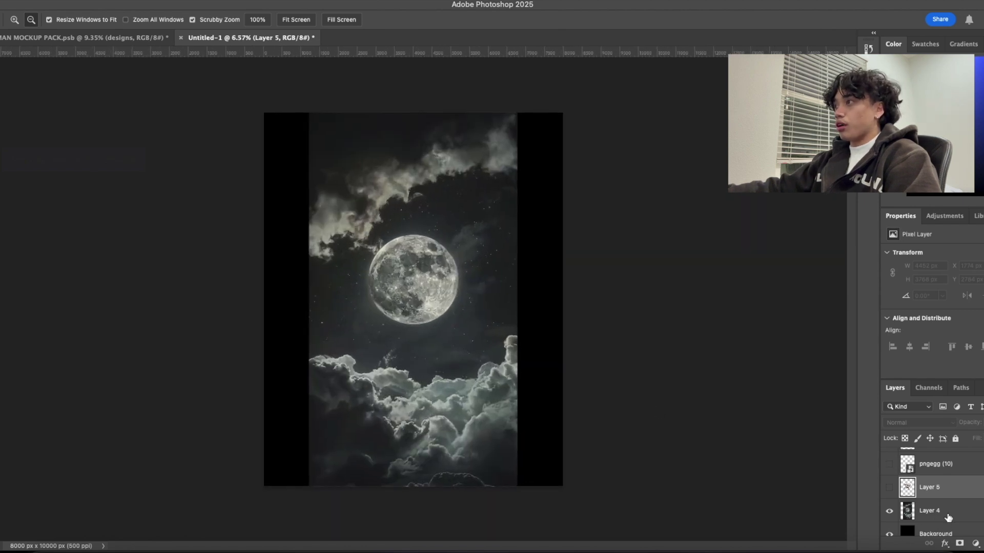
click(949, 517)
double_click(929, 510)
text(bac)
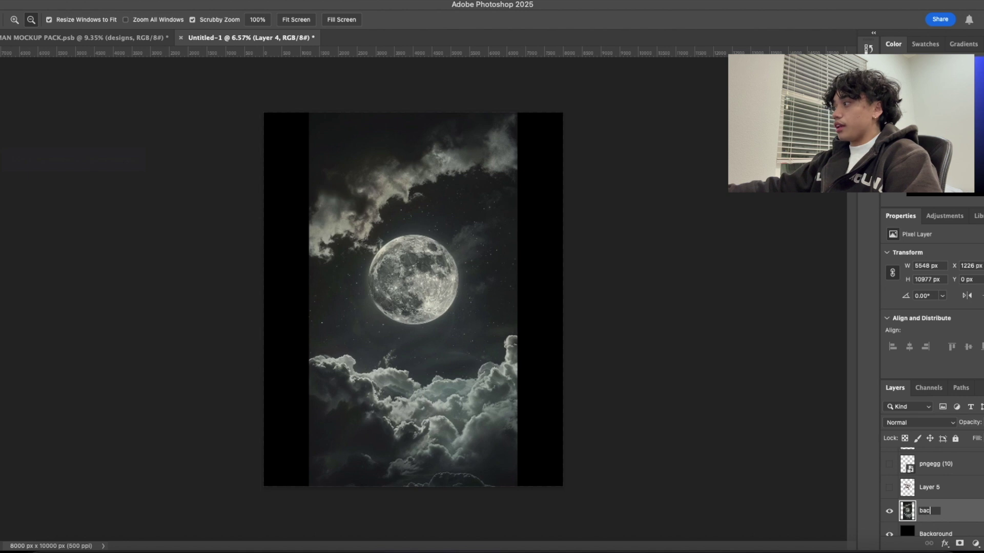
text(kground moon)
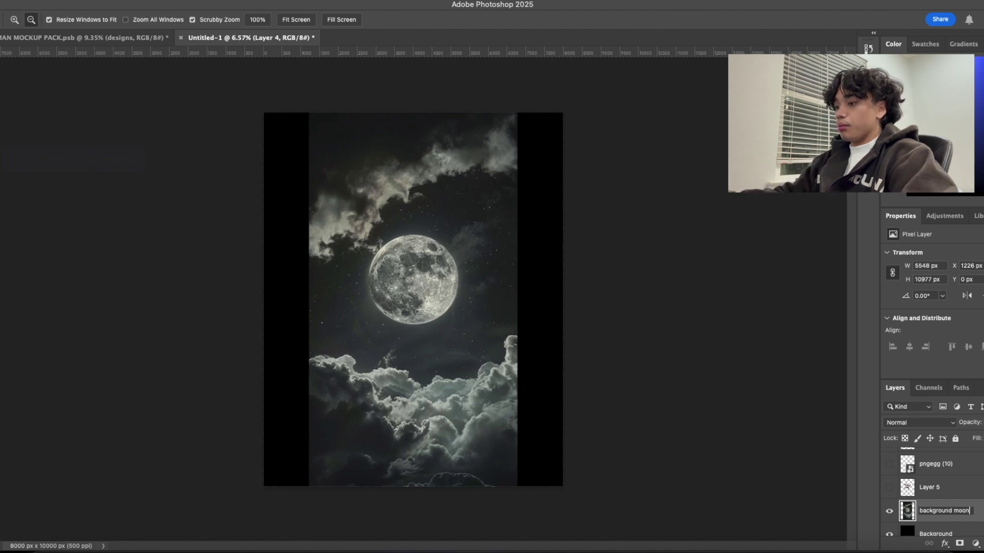
key(Return)
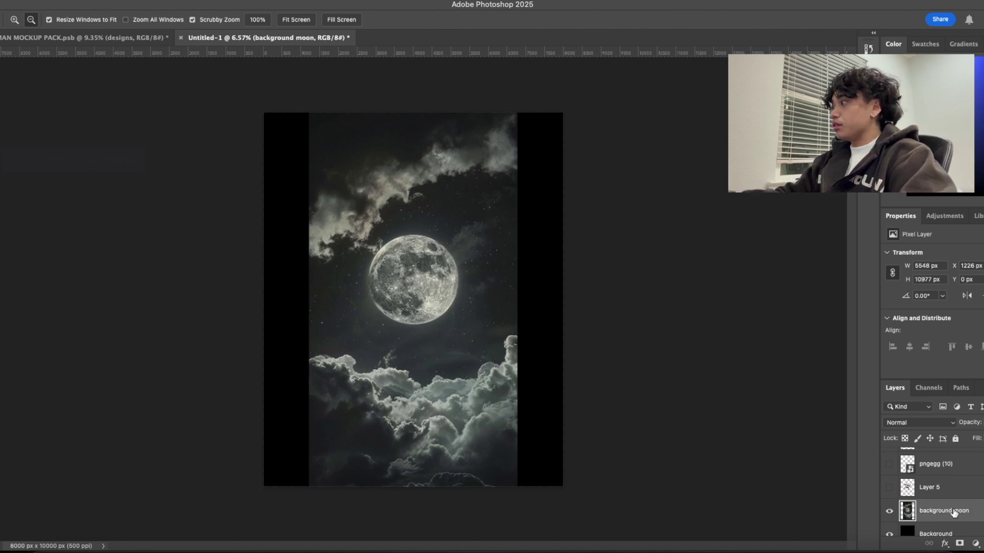
Duplicate the background moon layer, set the copy's blending mode to Multiply, and reselect the original layer.
key(ctrl+j)
click(919, 423)
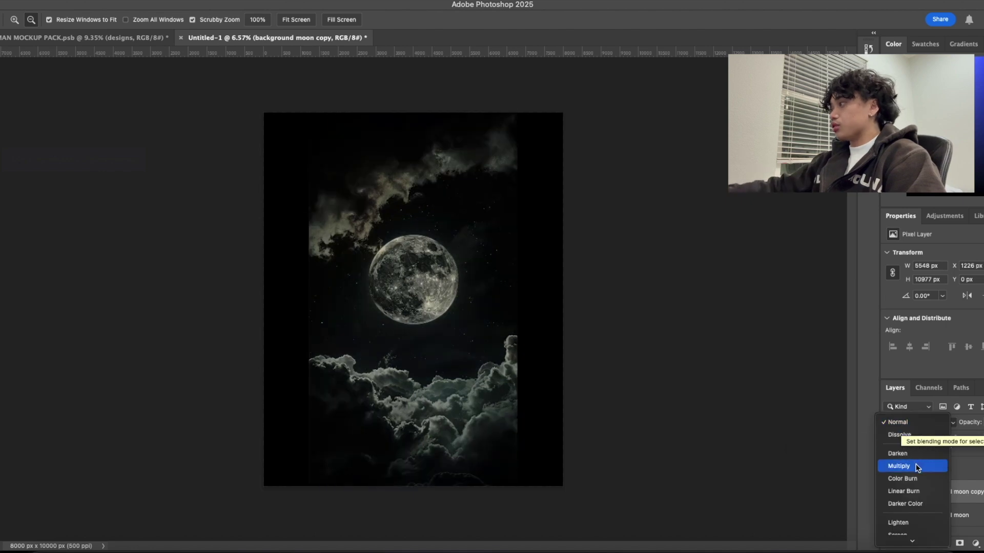
key(Escape)
click(944, 502)
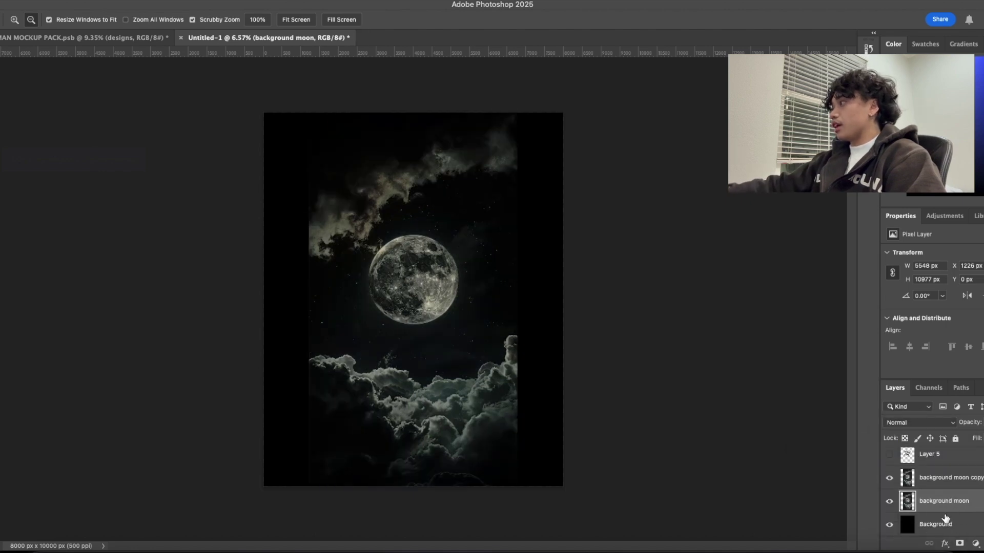
Add a Threshold adjustment layer clipped to the background moon layer, and select the background moon copy layer.
click(976, 543)
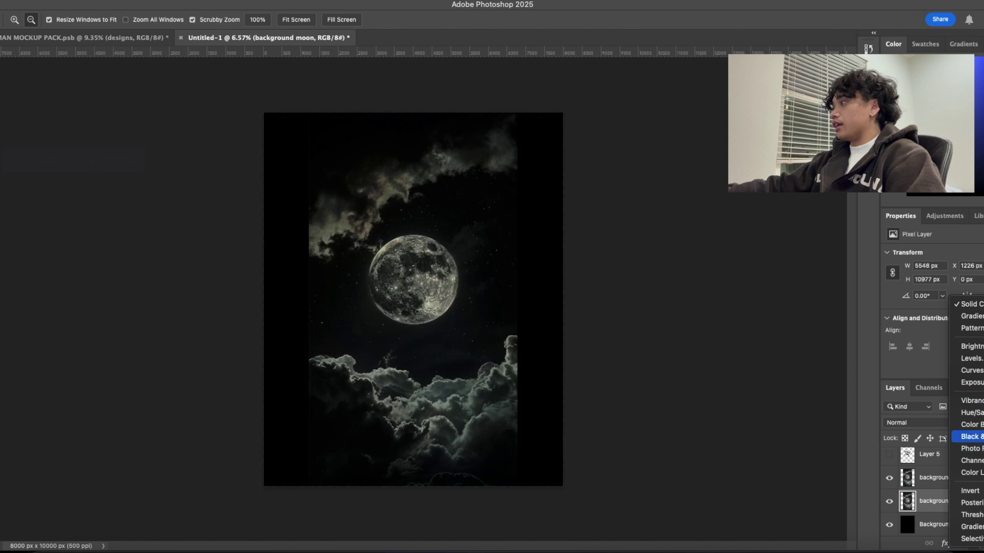
click(970, 514)
right_click(968, 500)
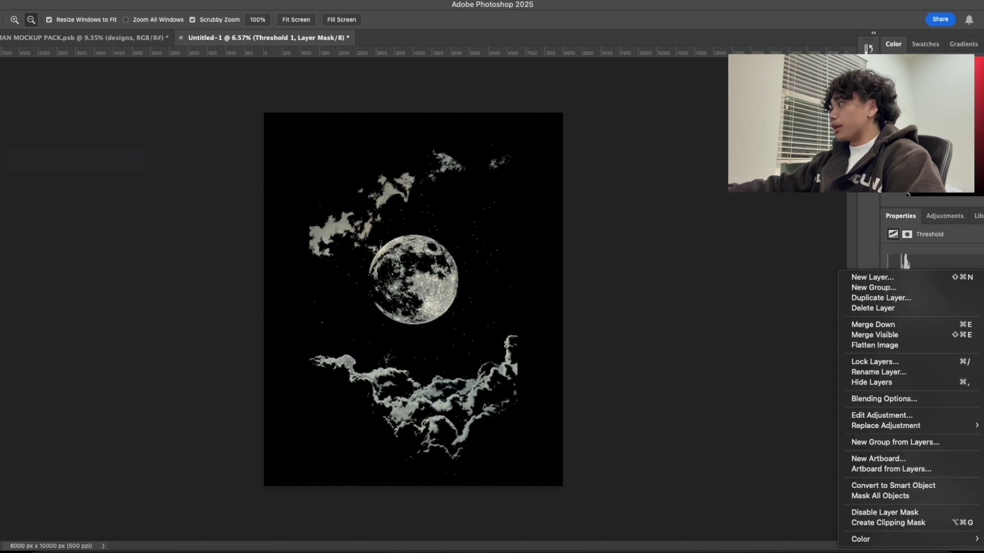
click(922, 522)
click(967, 484)
Show the dark statue on Layer 2 copy 2 and move it slightly down and left to about X 459 px, Y 2041 px.
scroll(958, 481, up, 2)
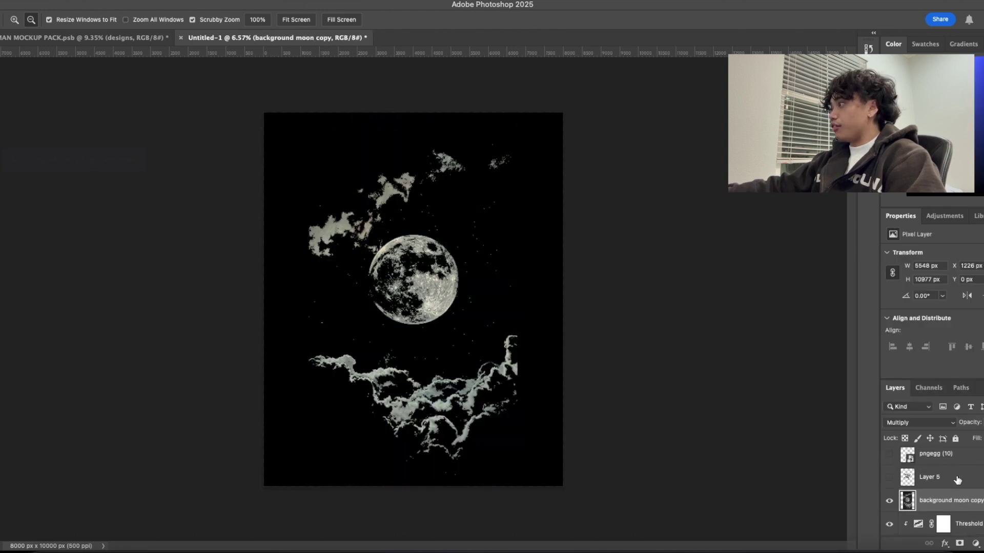
scroll(957, 480, up, 3)
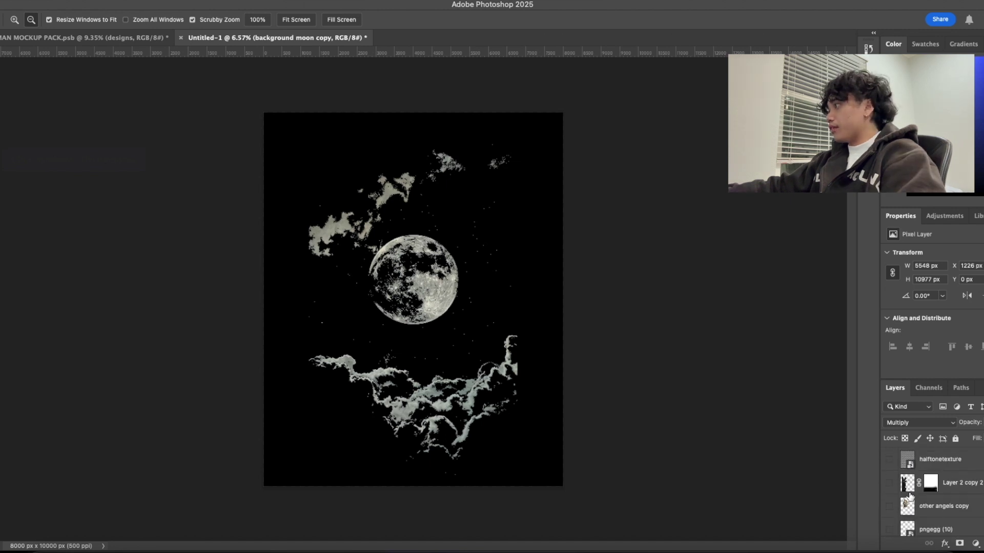
click(889, 483)
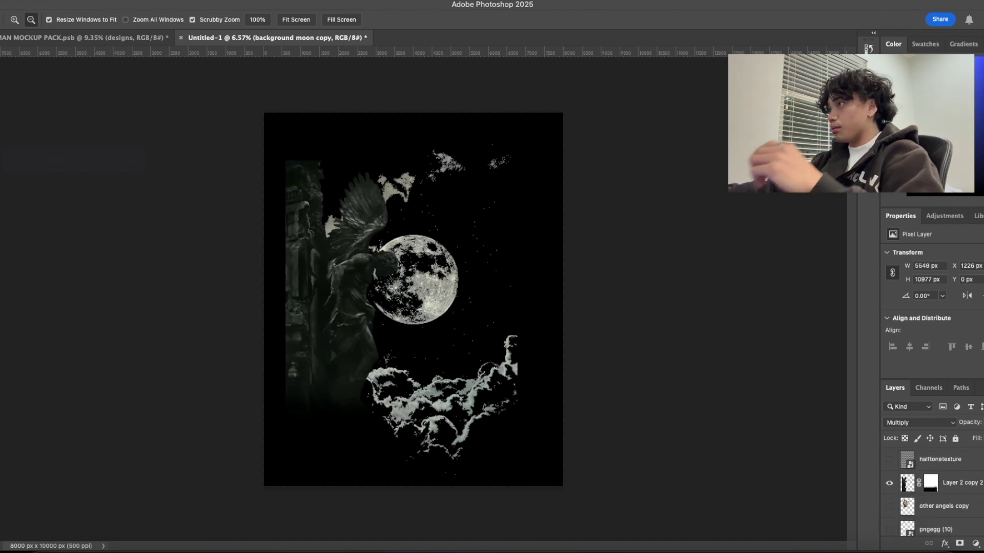
click(907, 483)
key(ctrl+t)
drag(342, 382, 336, 406)
key(Return)
key(z)
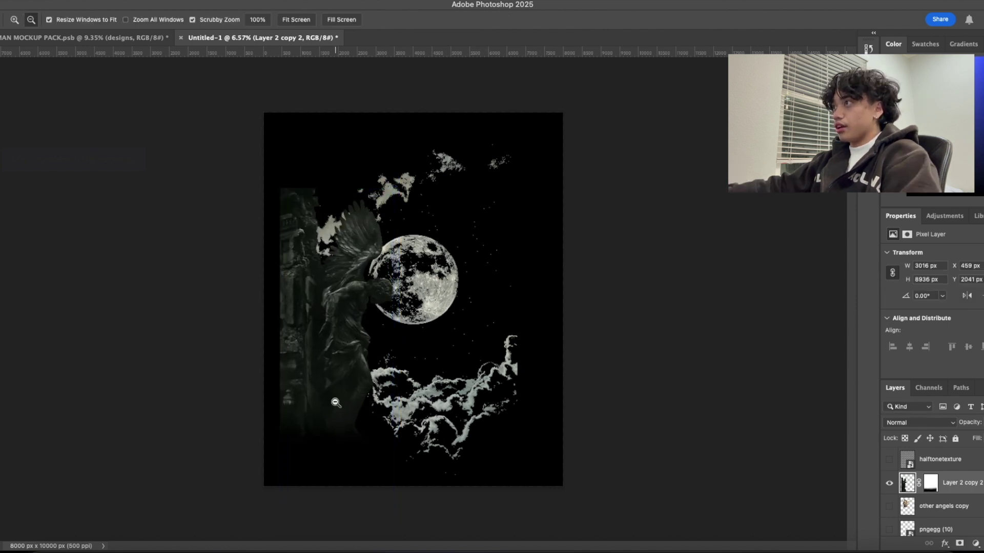
Show the other angels copy layer, shrink the group to about 2774 × 2696 px, and place it over the clouds below the moon.
drag(382, 331, 417, 330)
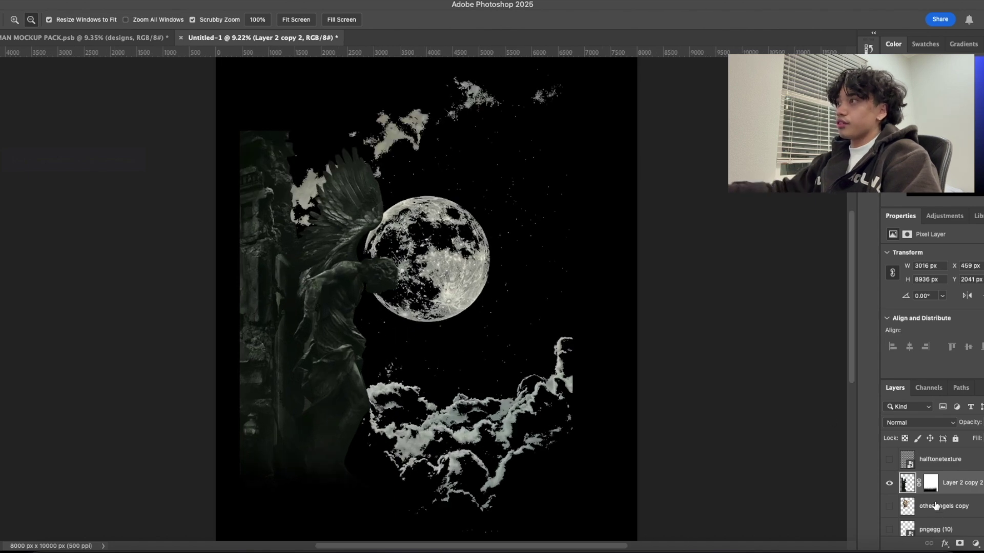
scroll(934, 506, down, 1)
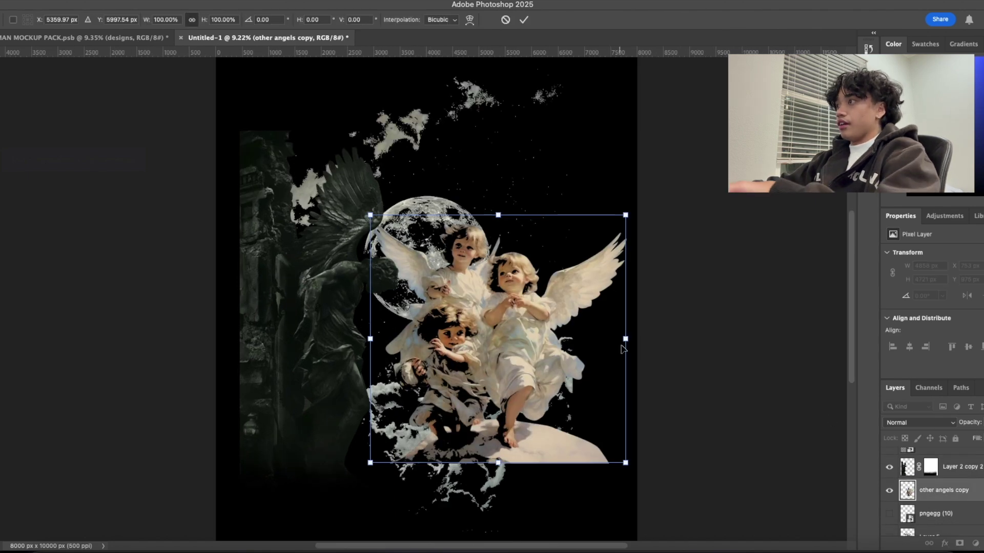
drag(626, 462, 539, 433)
drag(457, 356, 571, 360)
drag(512, 375, 513, 381)
key(Return)
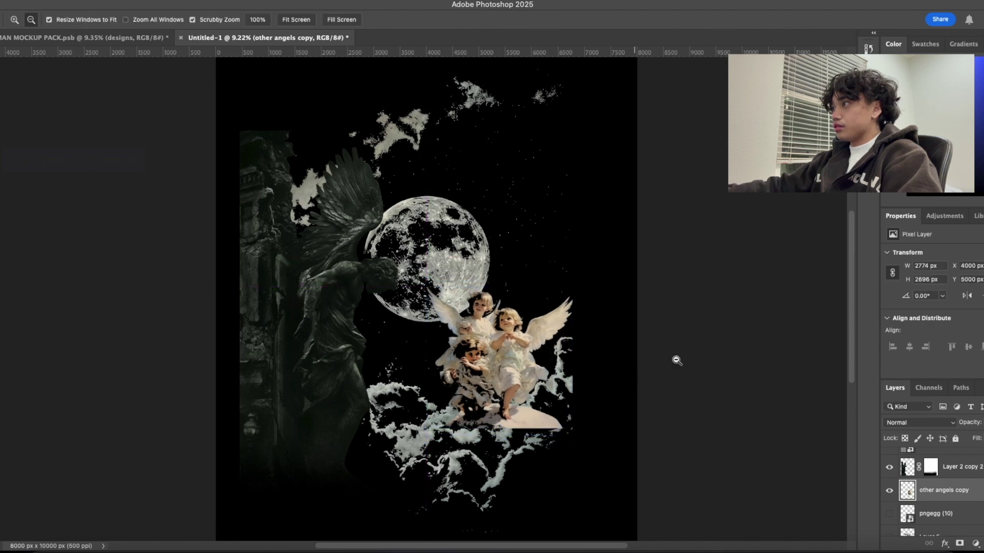
Show the halo on the pngegg (10) layer and place it against the bowed statue's head.
scroll(967, 496, down, 5)
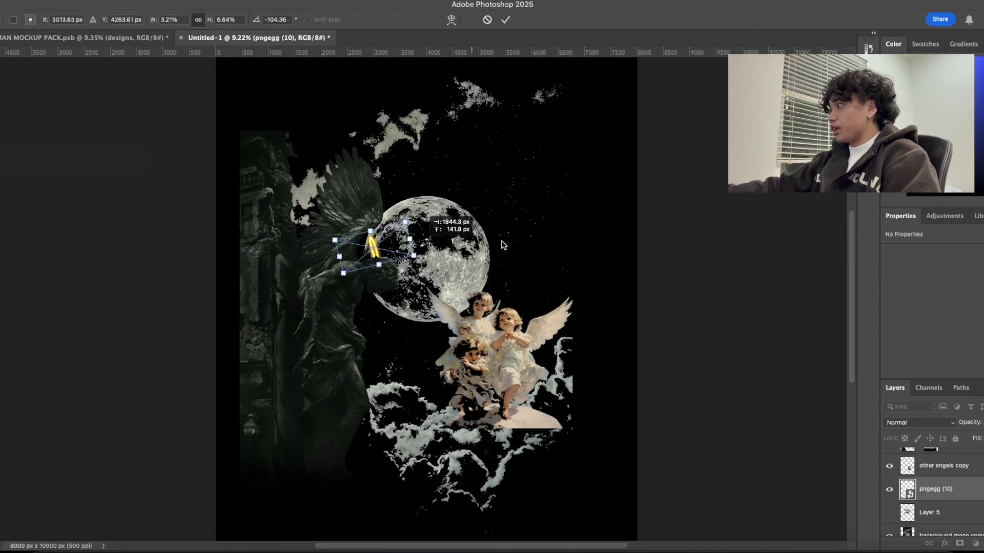
drag(502, 245, 344, 363)
key(Return)
key(z)
Show the cherub pair on Layer 5 and position it just above the larger group of angels.
click(936, 510)
click(889, 512)
key(super+t)
drag(448, 283, 482, 295)
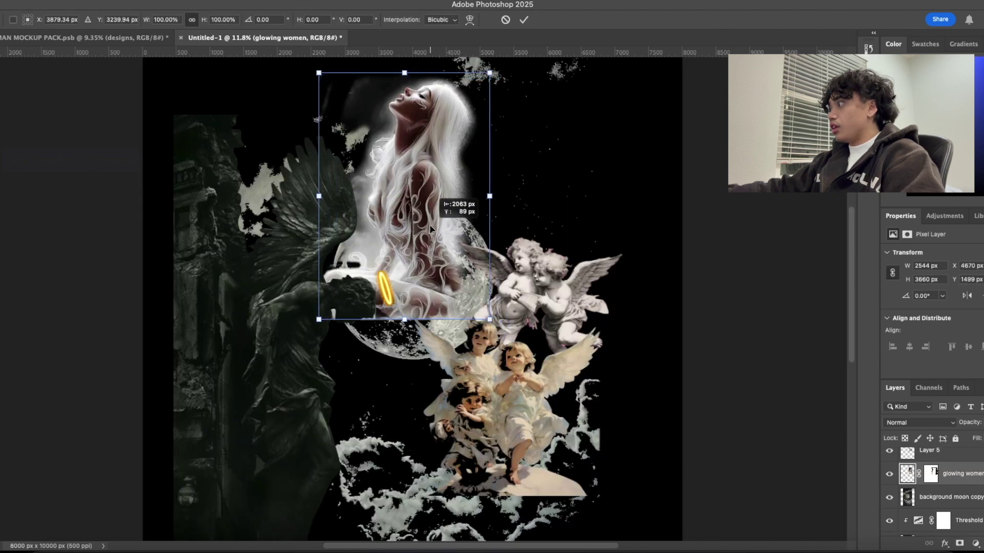
Move the glowing women cutout to the right of the moon, rising behind the cherub pair.
drag(430, 224, 432, 194)
drag(436, 225, 544, 295)
key(Return)
Paint on the glowing women layer mask to erase the faint light streak in the sky in front of the woman's face.
scroll(609, 444, up, 1)
key(b)
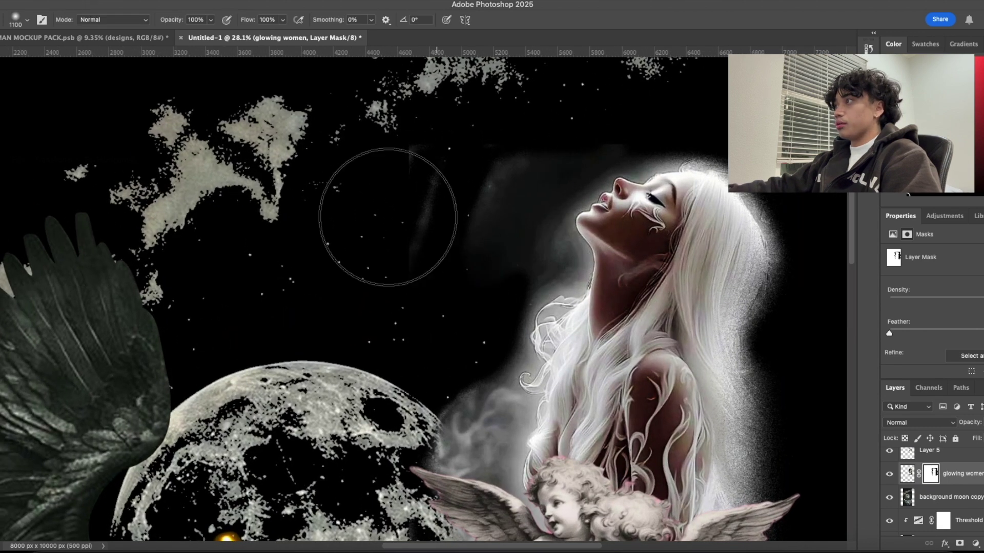
drag(363, 193, 414, 238)
scroll(414, 238, down, 3)
scroll(450, 280, up, 1)
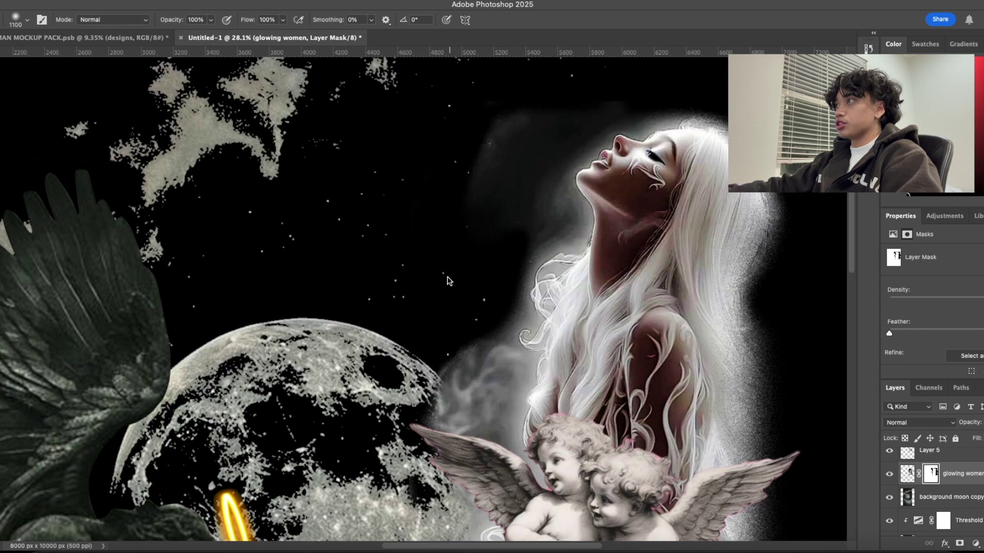
scroll(435, 295, down, 2)
key(z)
drag(460, 326, 436, 297)
scroll(436, 296, down, 5)
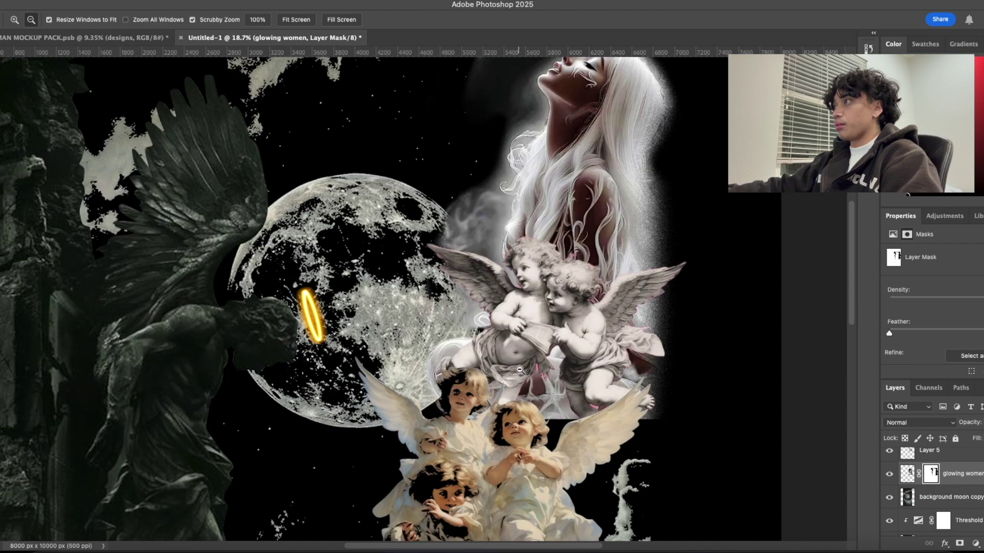
scroll(408, 382, down, 2)
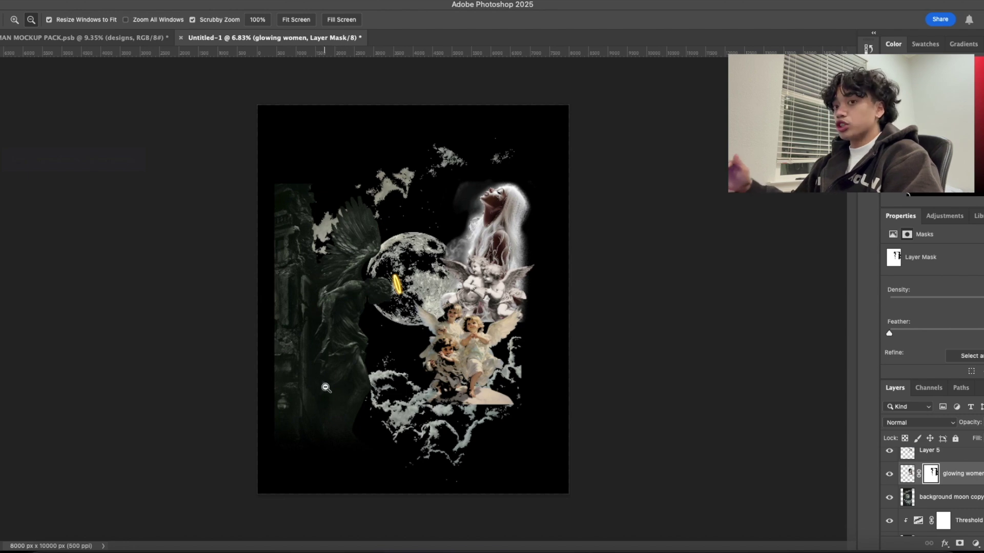
Set the blending mode of the main sad guy copy layer to Multiply.
scroll(939, 519, up, 3)
scroll(947, 512, down, 1)
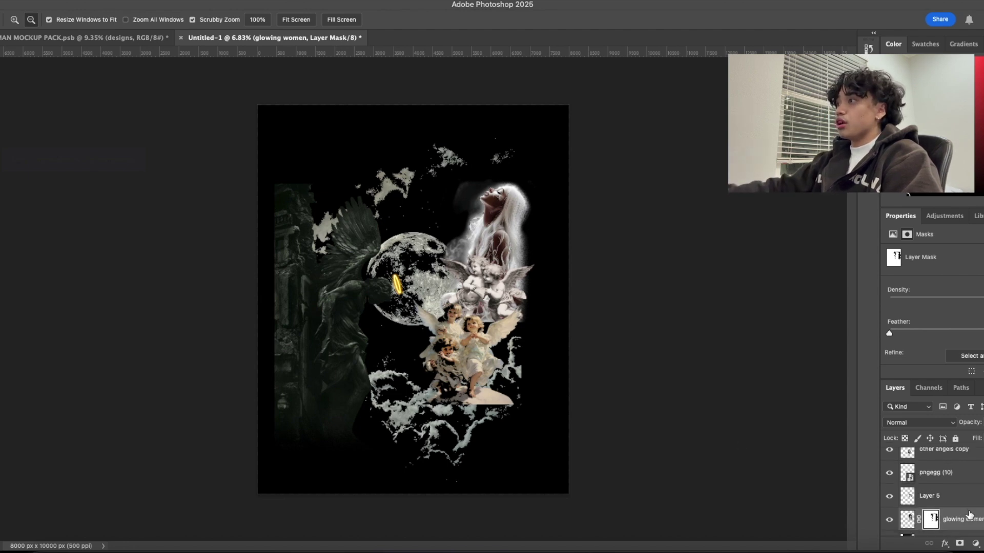
scroll(952, 484, down, 3)
click(952, 483)
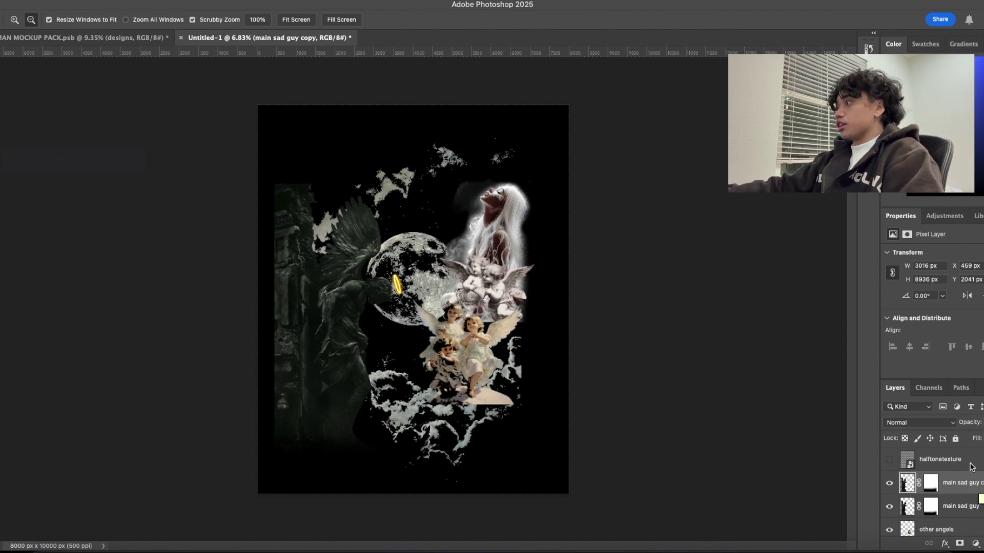
click(922, 423)
click(917, 463)
Add a Threshold adjustment clipped to the main sad guy layer and set its threshold level to 33.
click(956, 508)
click(975, 543)
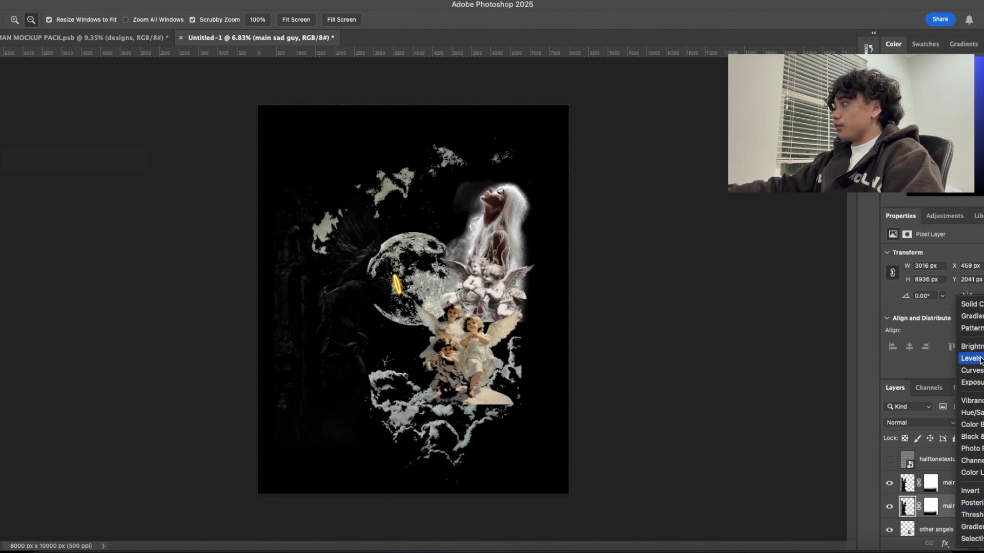
click(971, 515)
right_click(966, 506)
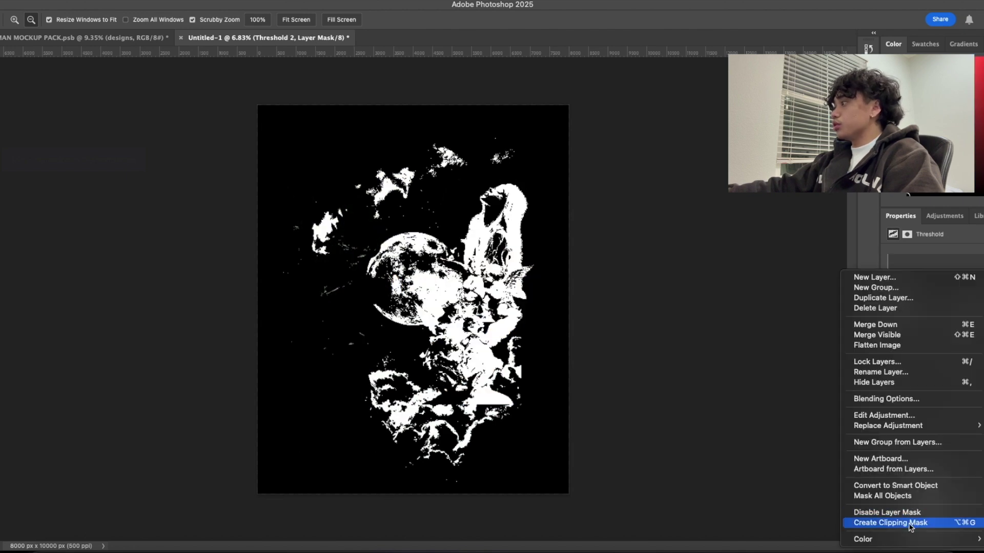
click(846, 522)
scroll(944, 508, down, 1)
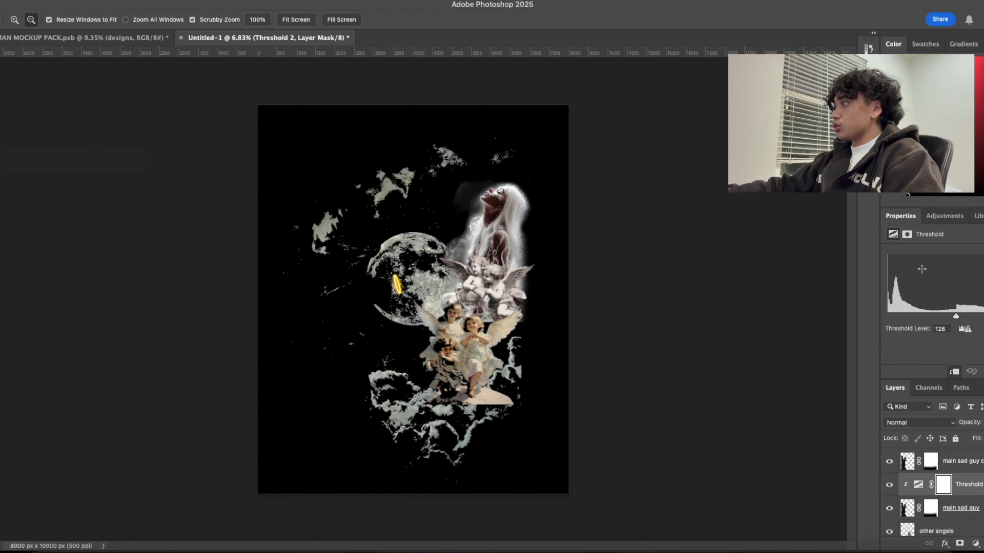
drag(951, 319, 905, 318)
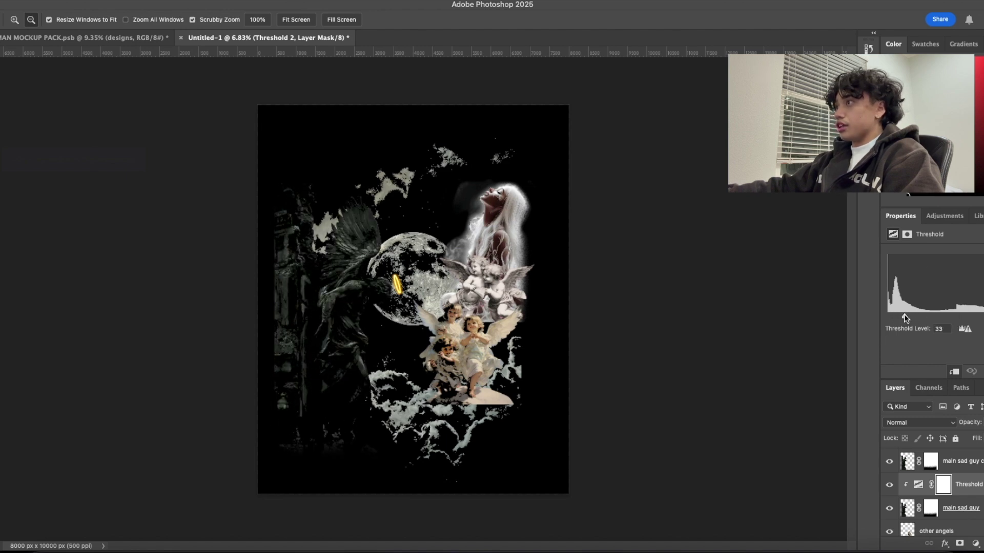
Duplicate the other angels layer, set the copy's blending mode to Multiply, and reselect the original layer.
scroll(948, 487, up, 1)
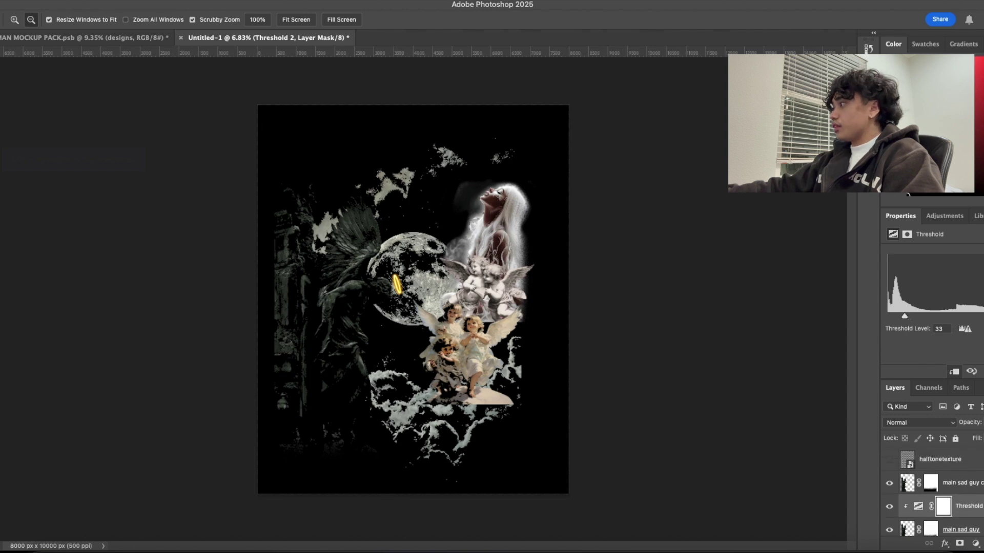
scroll(963, 492, down, 3)
click(969, 486)
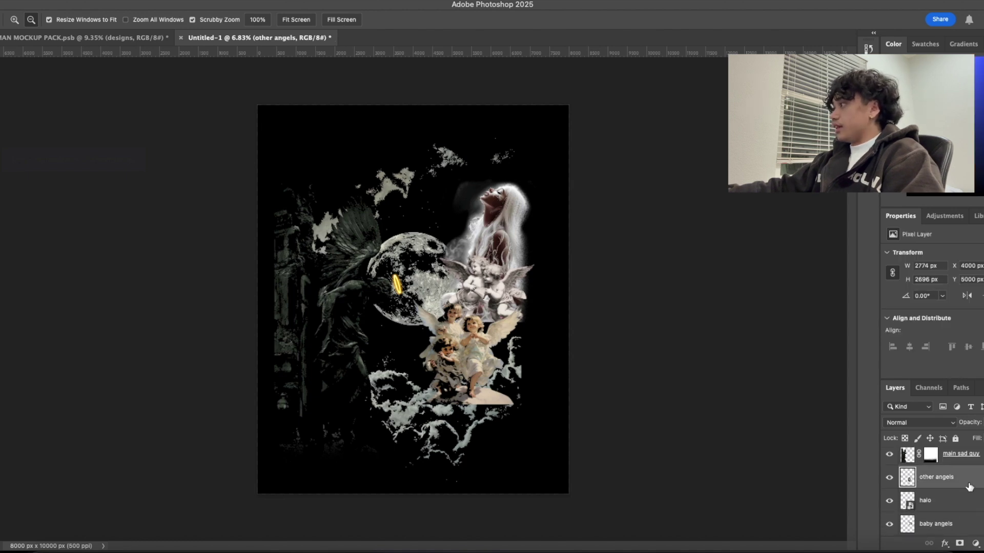
click(918, 423)
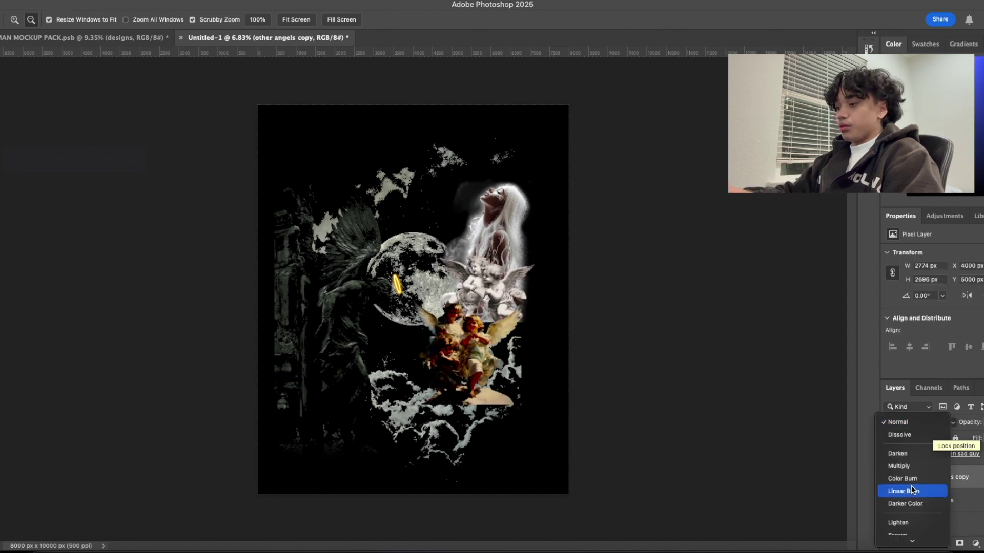
click(902, 466)
click(970, 505)
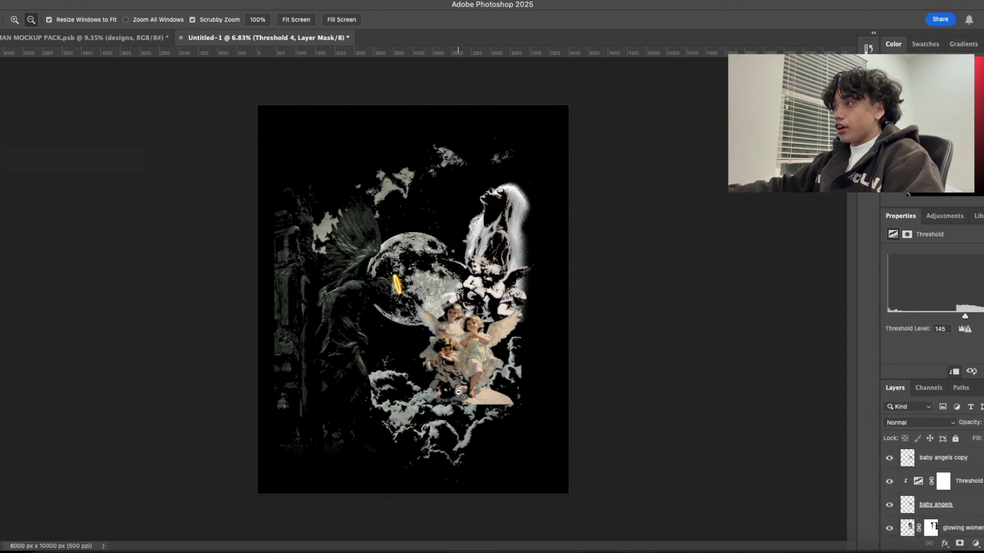
Examine how the base of the angel group meets the clouds beneath it, and review the background layers.
scroll(459, 393, up, 3)
scroll(458, 393, down, 2)
scroll(440, 361, up, 5)
scroll(486, 367, down, 1)
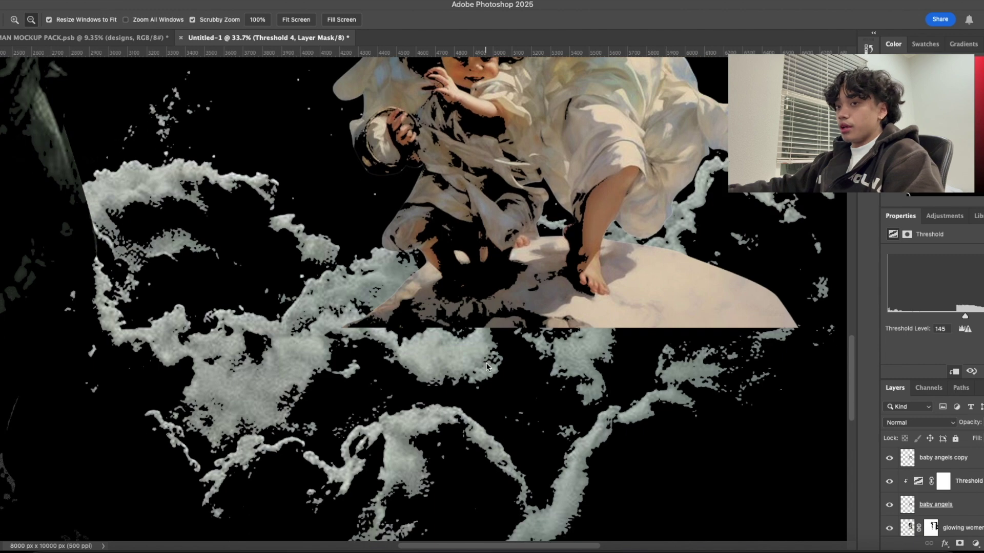
scroll(520, 373, up, 1)
scroll(422, 348, down, 3)
scroll(422, 346, up, 2)
scroll(425, 342, down, 1)
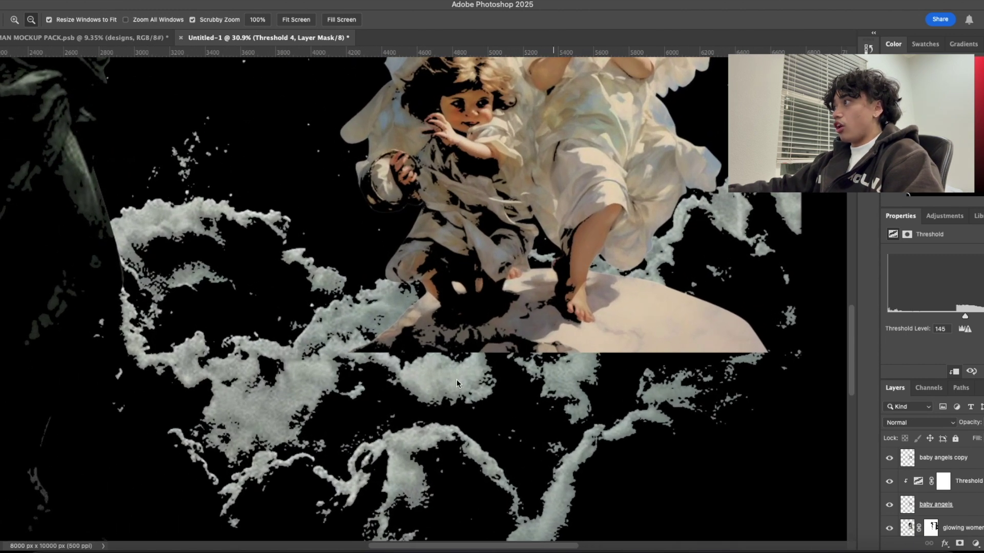
scroll(367, 356, up, 1)
scroll(932, 503, down, 3)
scroll(931, 504, down, 2)
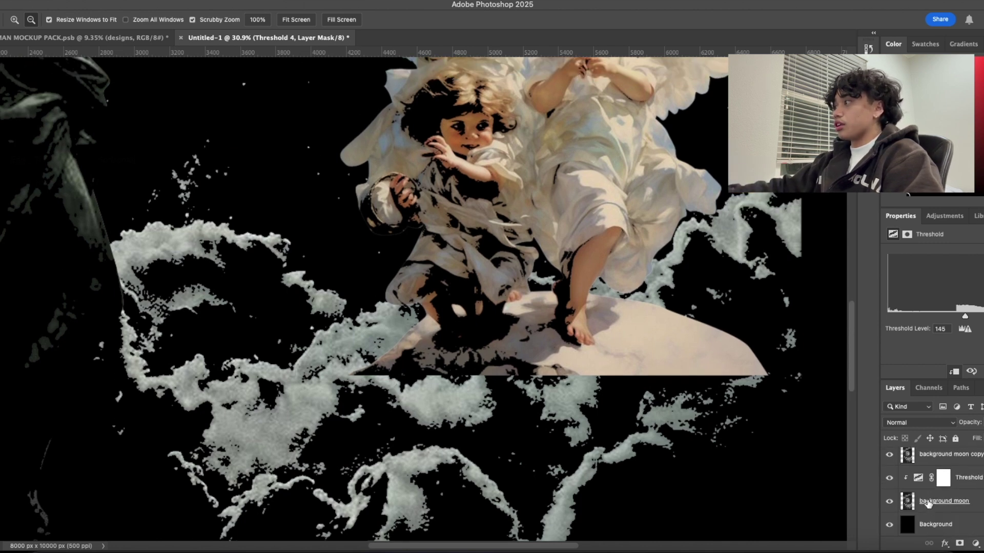
Hide the glowing women and other angels layers covering the clouds, and select the background moon copy layer.
scroll(927, 503, up, 5)
alt+click(890, 482)
scroll(889, 491, up, 3)
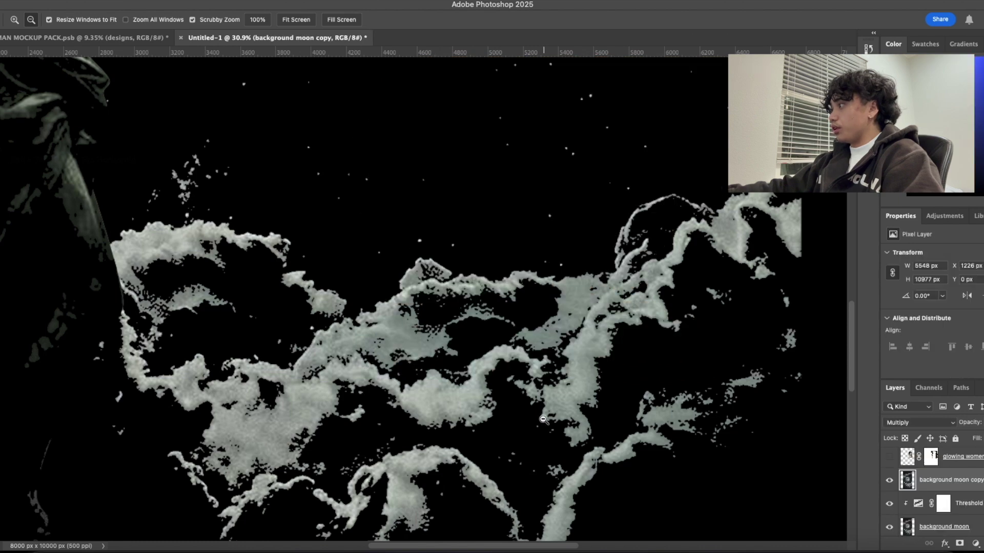
Trace the upper edge of the cloud bank with a Pen path, starting beside the statue figure and passing above the far clouds.
click(543, 419)
scroll(543, 419, down, 3)
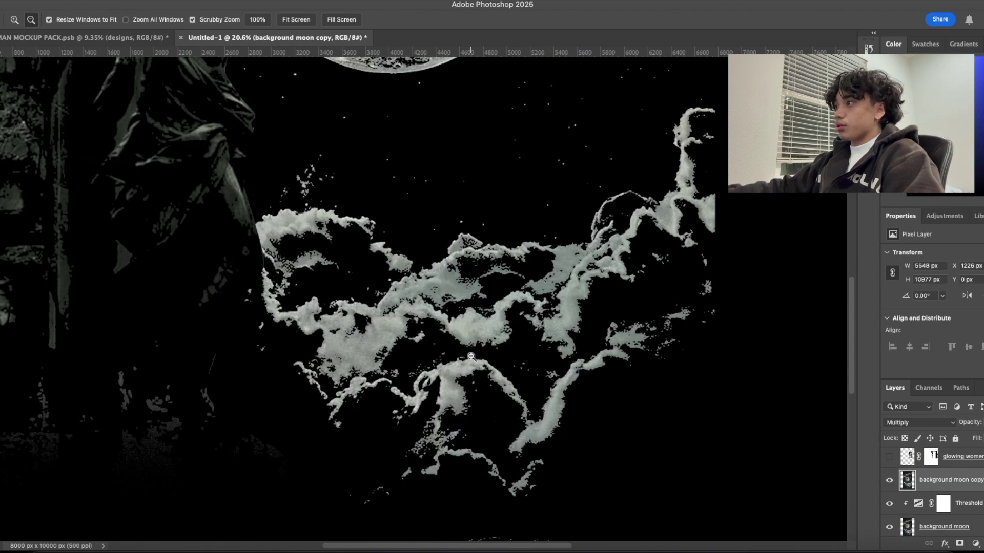
scroll(471, 356, up, 1)
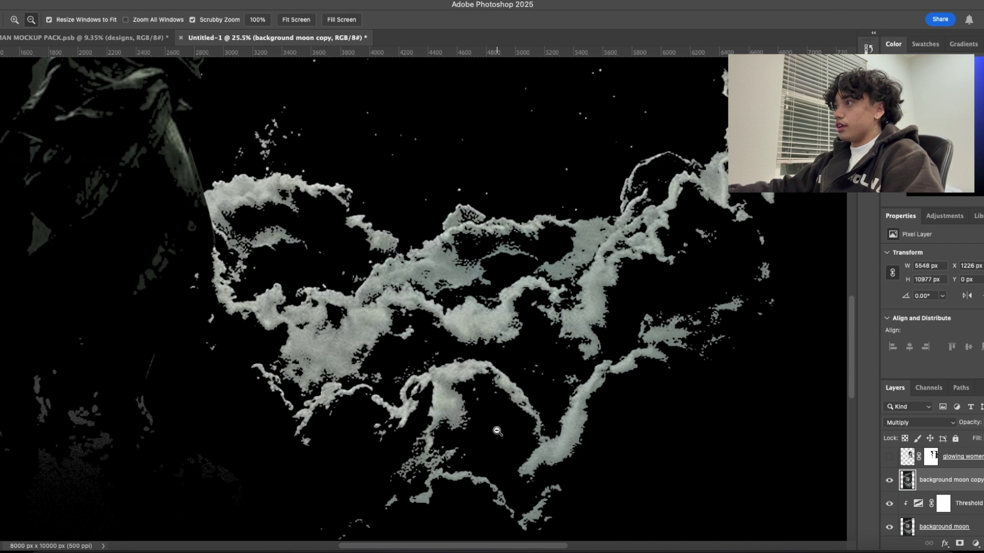
key(p)
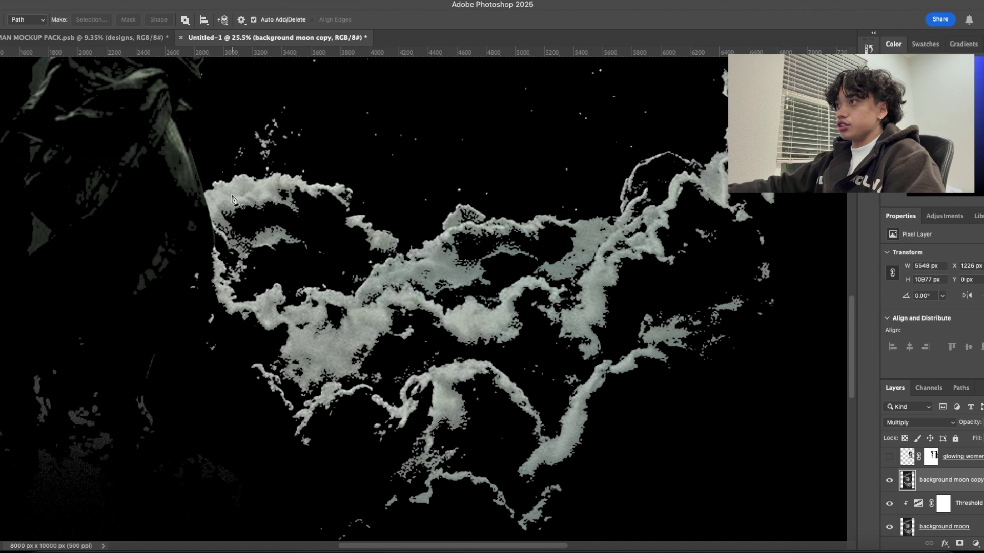
click(204, 194)
click(212, 189)
click(213, 183)
drag(222, 180, 225, 181)
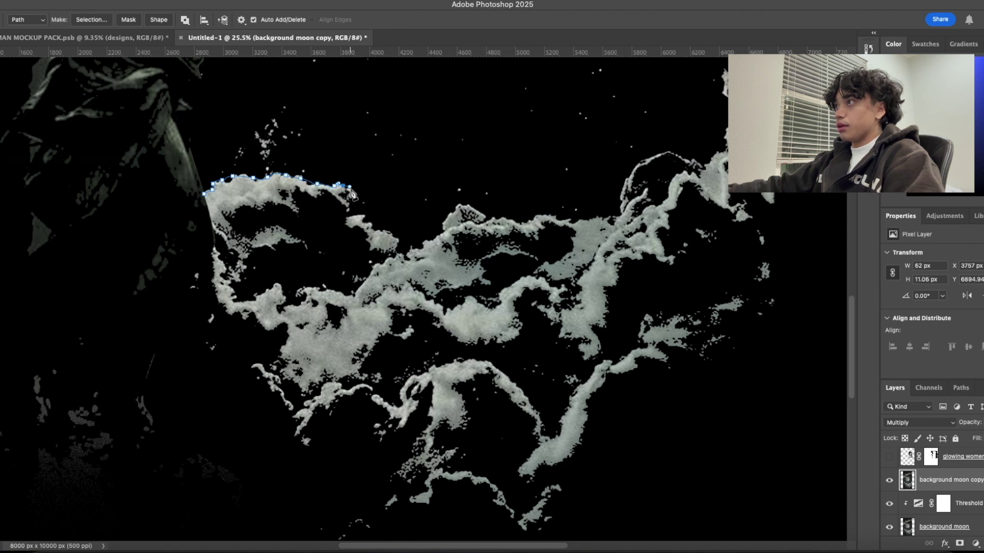
click(364, 215)
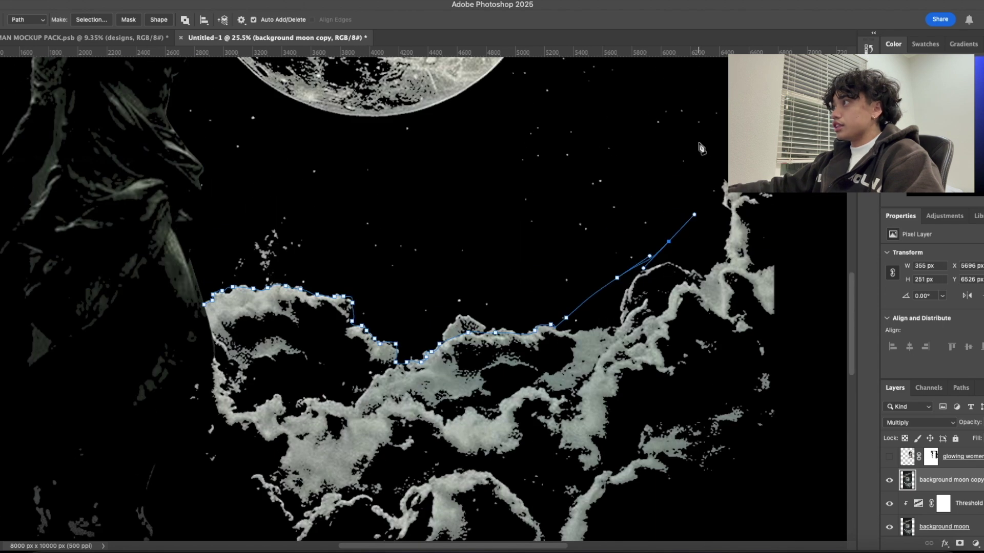
click(710, 161)
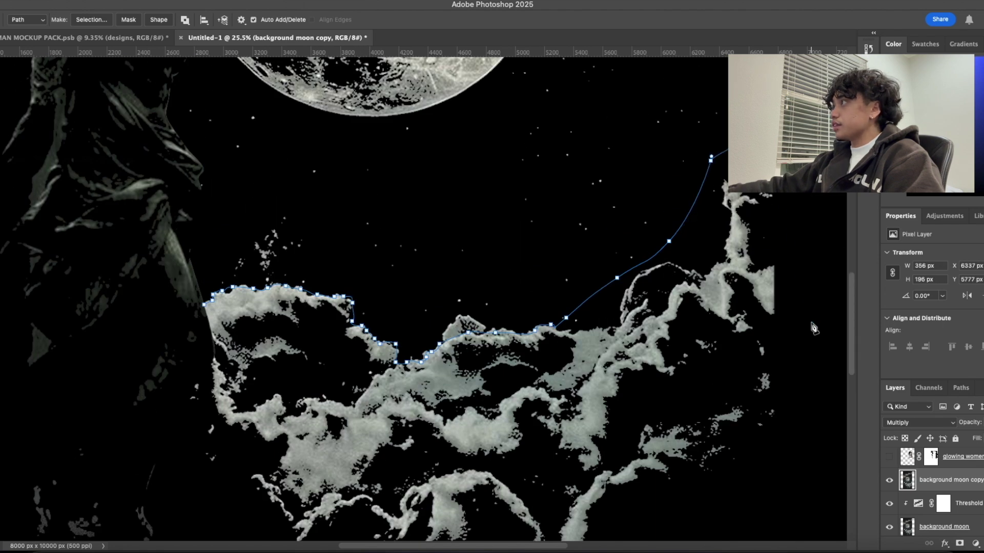
Continue the Pen path down past the clouds' outer side and beneath them, closing it at the starting point beside the statue.
click(812, 323)
scroll(814, 314, down, 4)
scroll(820, 302, up, 4)
key(z)
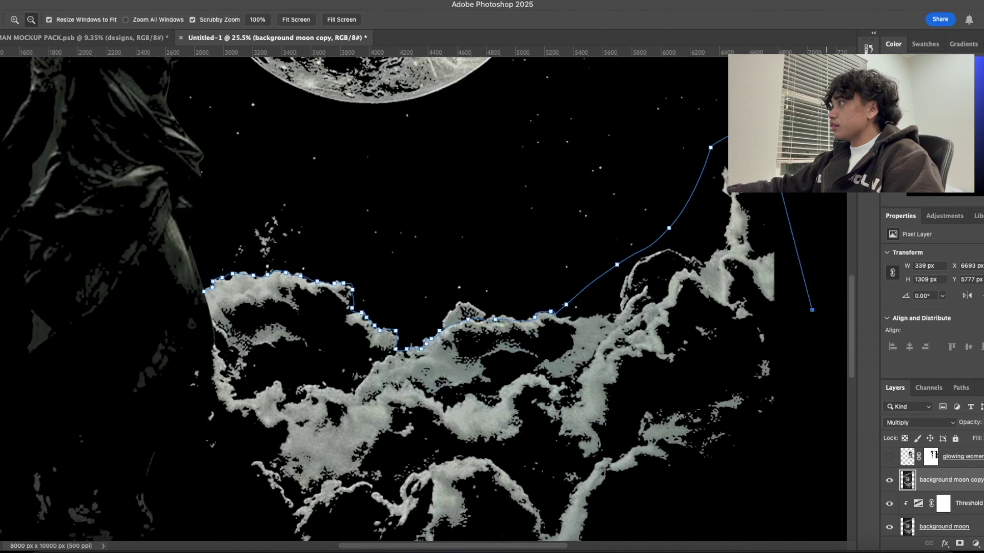
key(p)
scroll(312, 396, down, 10)
drag(309, 390, 290, 343)
drag(271, 298, 210, 210)
scroll(208, 194, up, 6)
drag(200, 318, 209, 268)
click(205, 195)
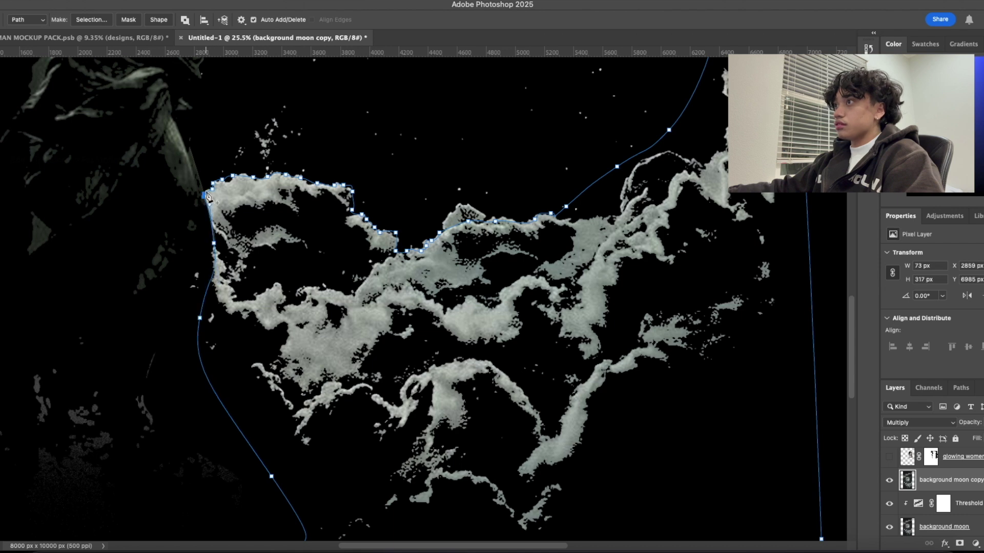
Convert the closed cloud path into a selection and copy the selected clouds from background moon copy onto a new layer.
click(85, 21)
key(Return)
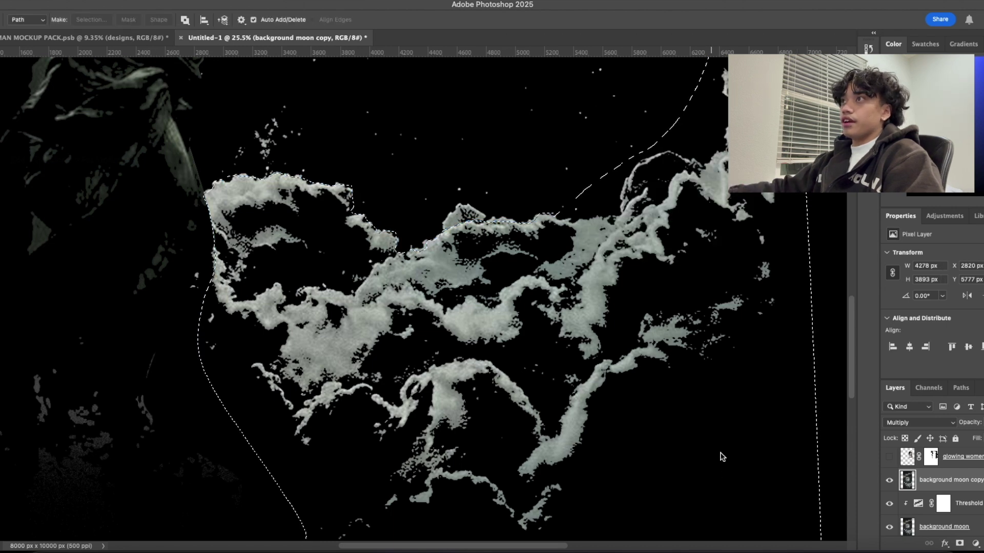
key(ctrl+j)
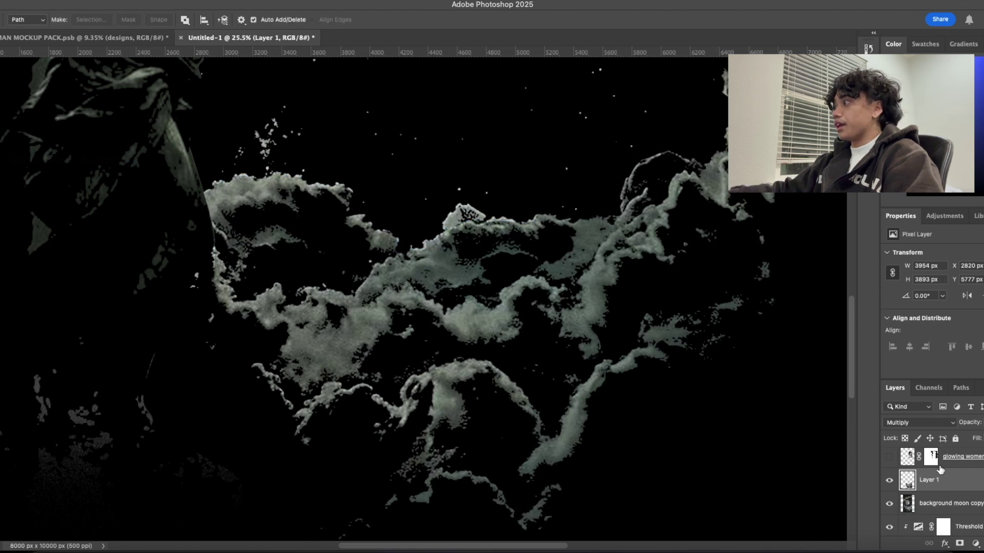
Duplicate the isolated cloud layer, set the lower original's blending mode to Normal, and keep that original selected.
click(971, 494)
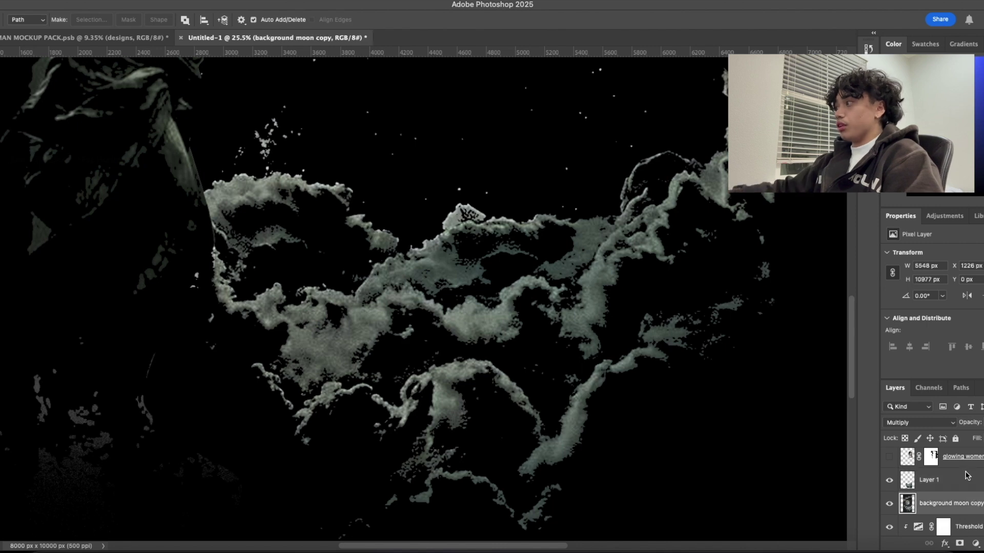
click(909, 423)
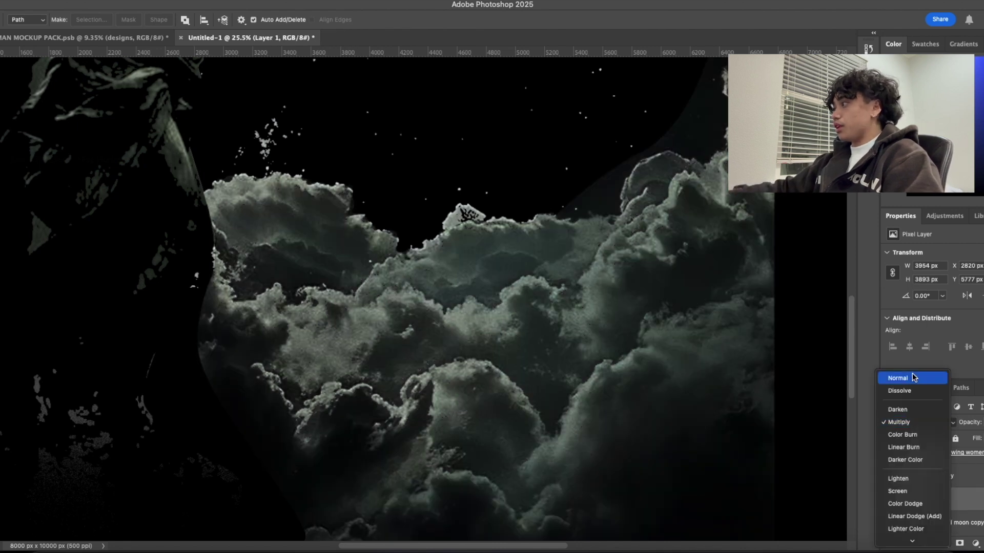
click(913, 378)
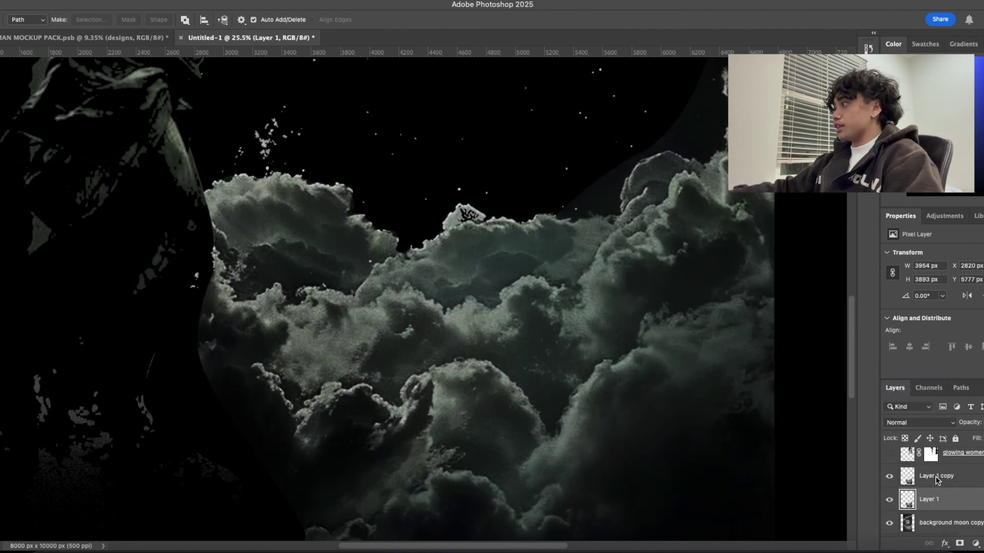
click(935, 480)
click(958, 503)
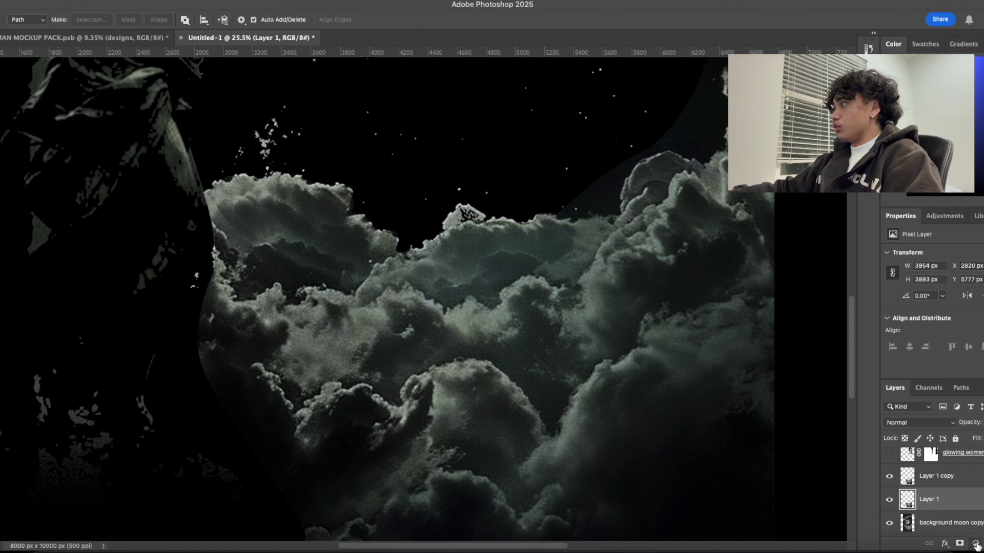
Add a Threshold adjustment clipped to Layer 1 and set its threshold level to 122.
click(976, 544)
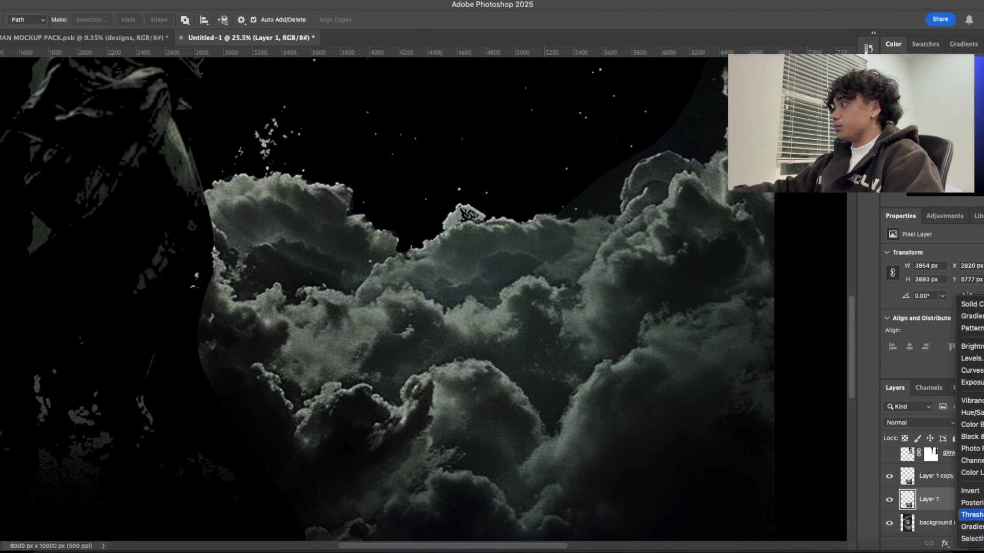
click(969, 515)
right_click(958, 499)
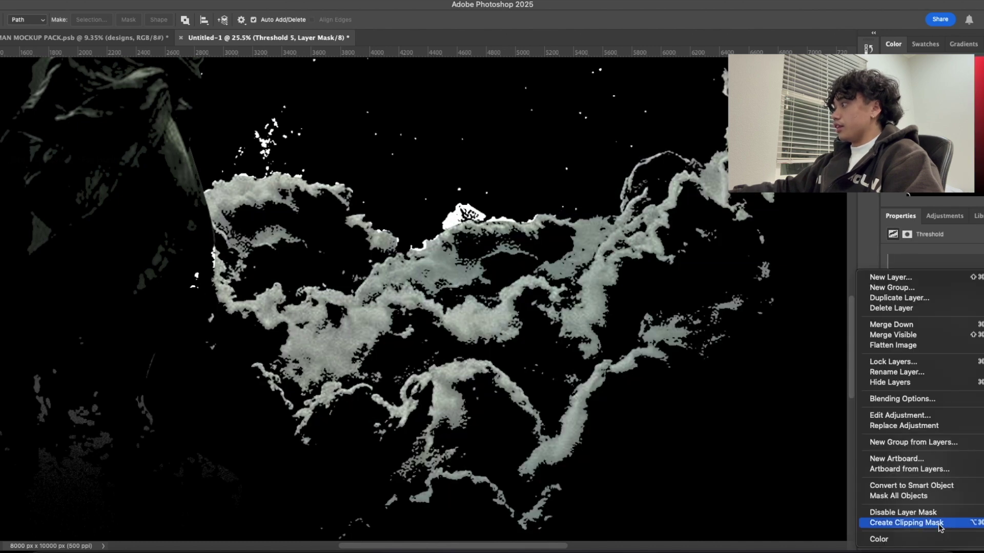
click(904, 522)
mouse_move(959, 321)
mouse_down()
mouse_move(943, 321)
mouse_move(954, 320)
mouse_up()
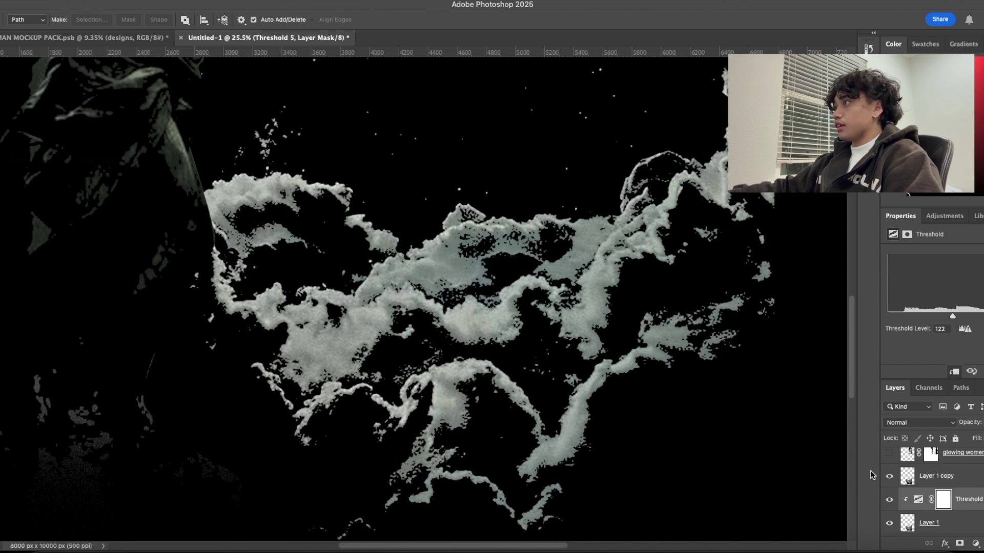
Group the isolated cloud layers as "clouds seperated" and move the group above the other angels layer.
scroll(927, 520, down, 2)
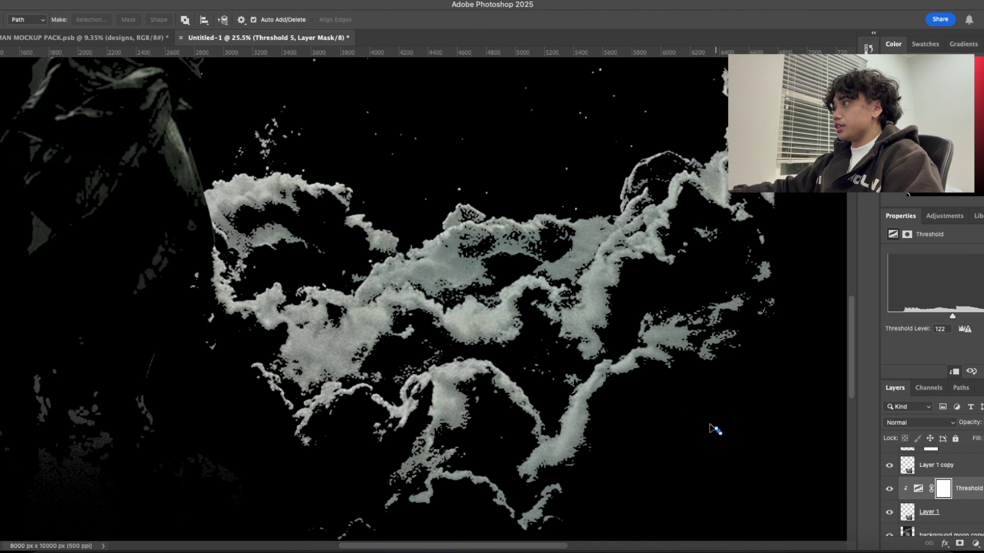
key(Escape)
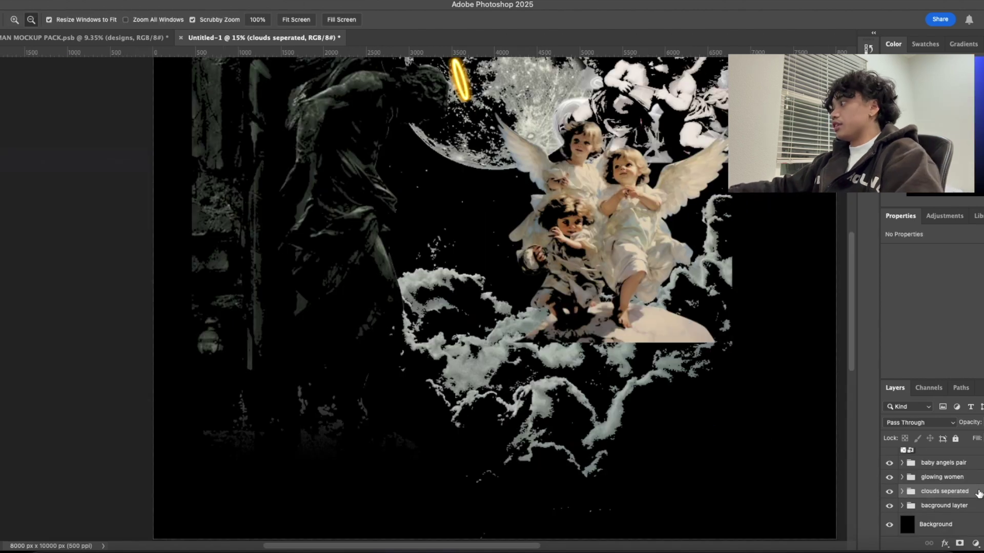
drag(978, 493, 970, 455)
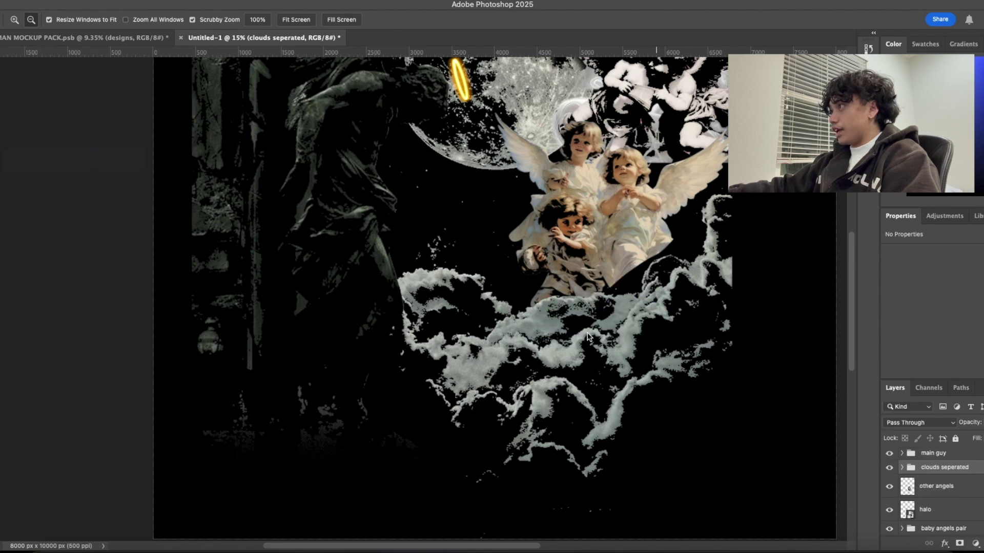
Add a layer mask to the clouds seperated group and brush away the clouds covering the lower angels' feet.
scroll(681, 352, up, 1)
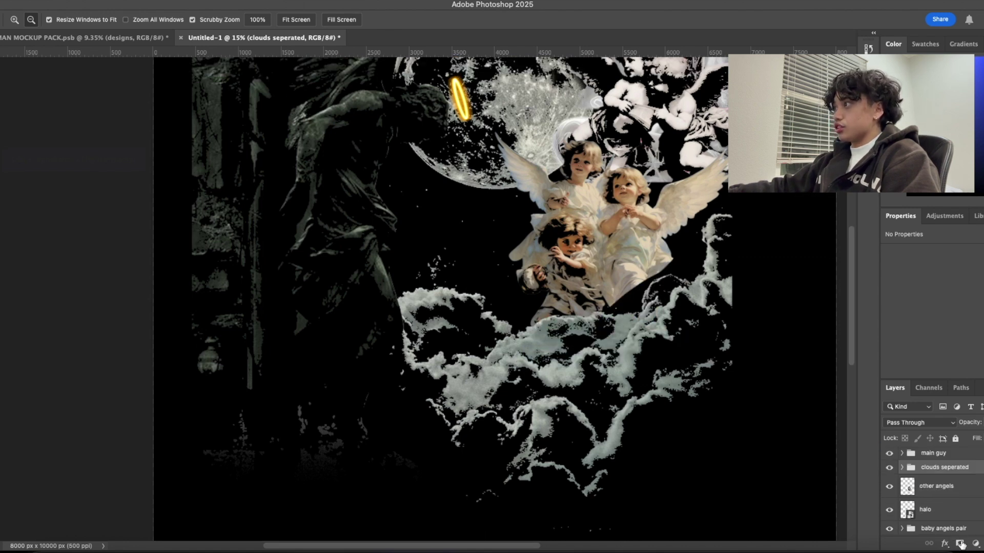
click(960, 544)
key(b)
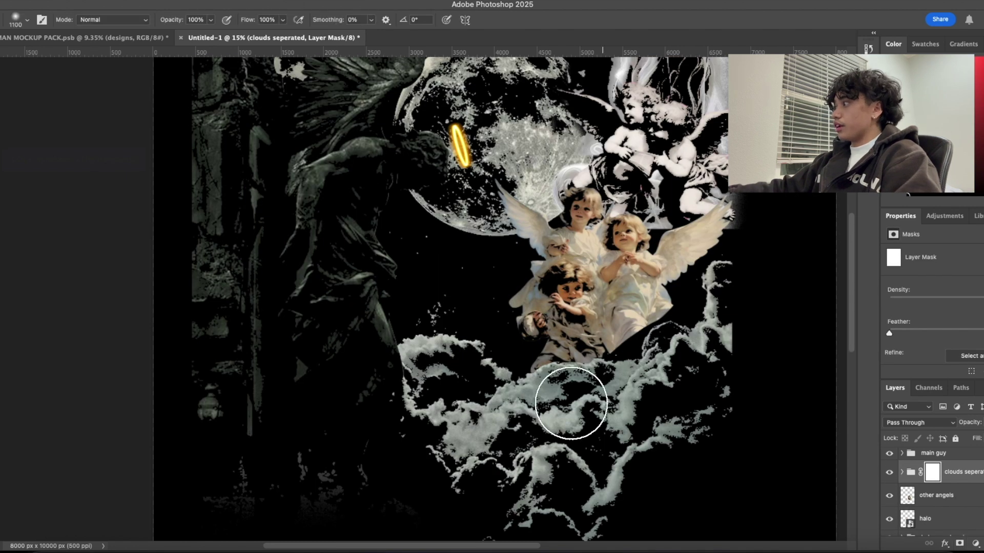
click(542, 401)
key(super+z)
mouse_move(562, 386)
mouse_down()
mouse_move(553, 381)
mouse_move(603, 409)
mouse_move(672, 379)
mouse_up()
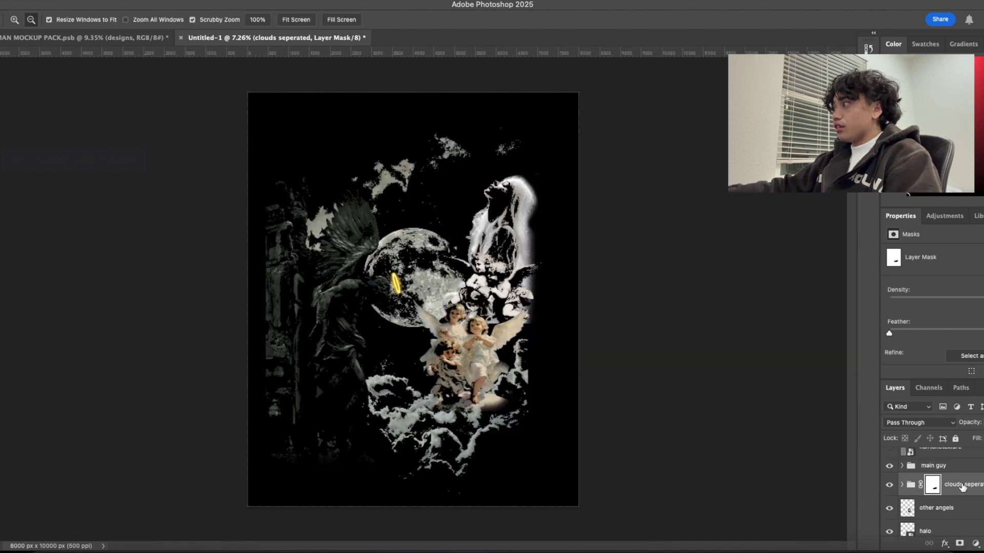
Group all artwork from main guy down to bacground layter into a single group, leaving out halftonetexture and Background.
scroll(961, 484, up, 1)
scroll(962, 477, down, 5)
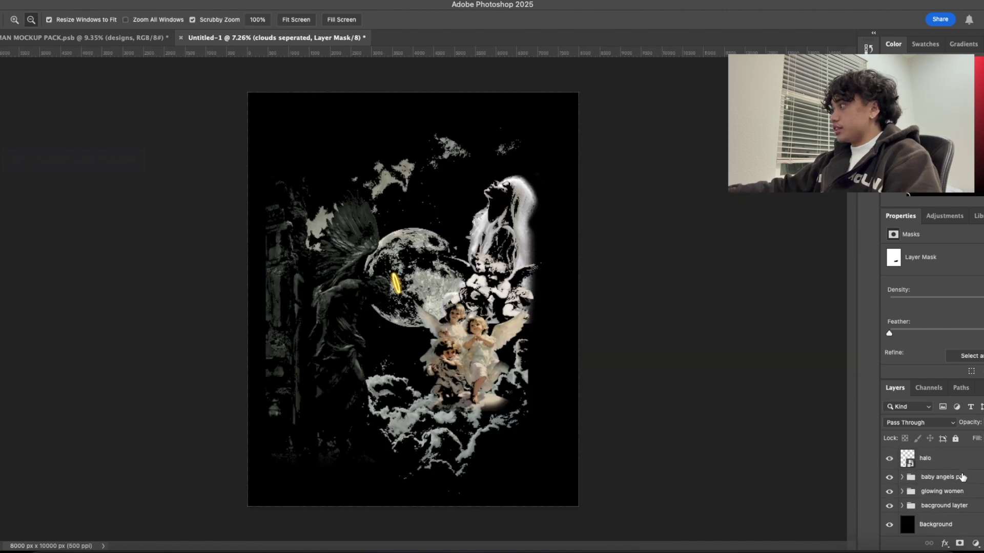
super+click(970, 491)
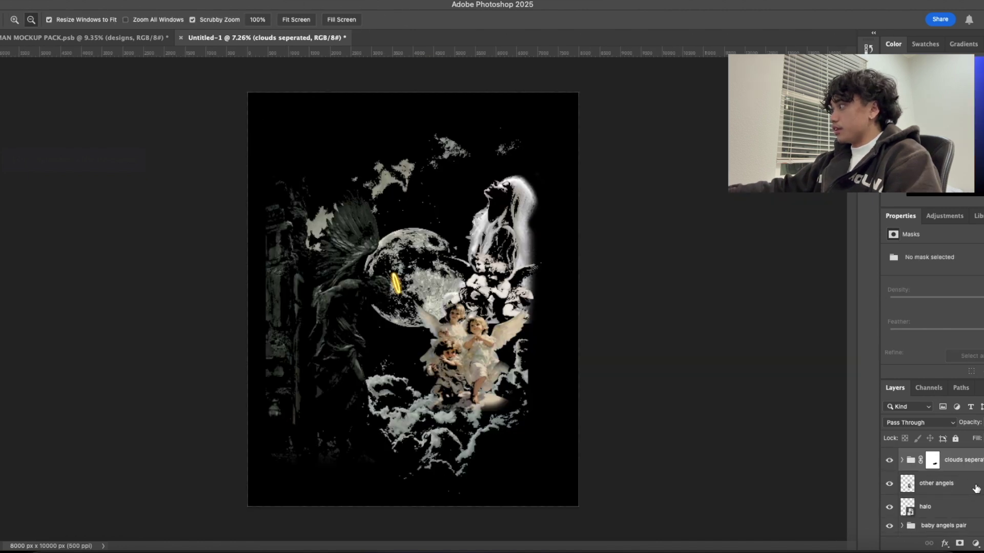
scroll(974, 489, down, 3)
click(958, 492)
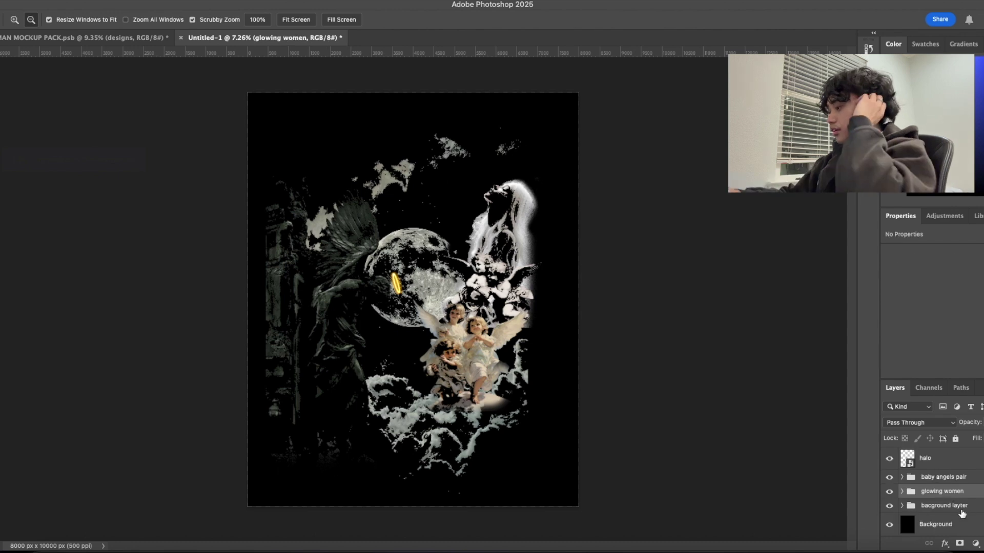
click(963, 507)
scroll(958, 505, up, 3)
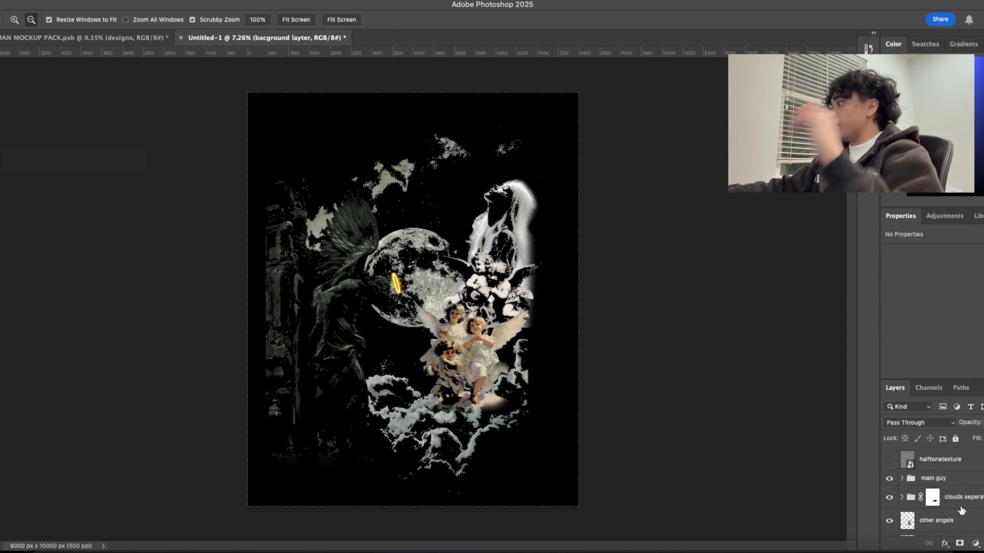
shift+click(946, 483)
key(super+g)
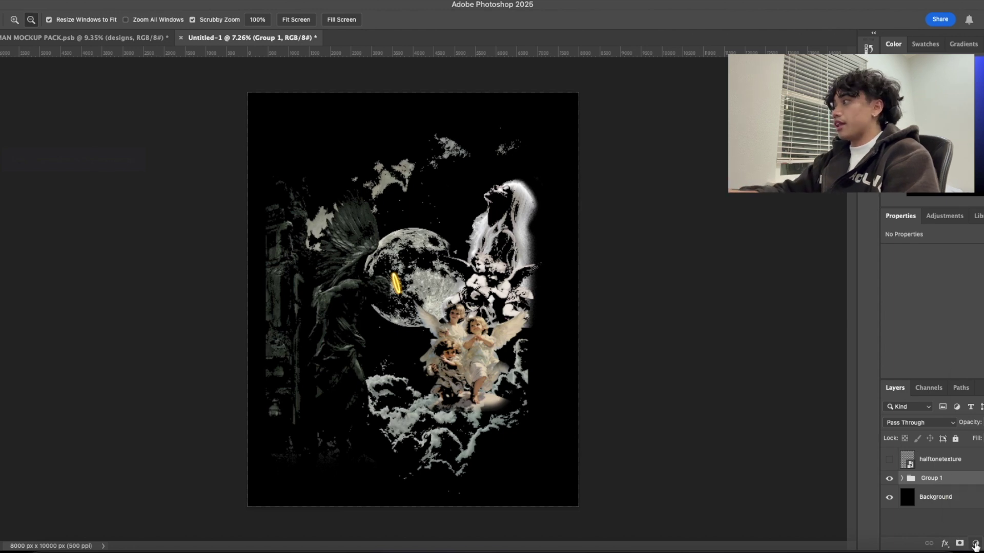
Add a Gradient Map adjustment above Group 1 and clip it to that group.
click(975, 544)
click(971, 527)
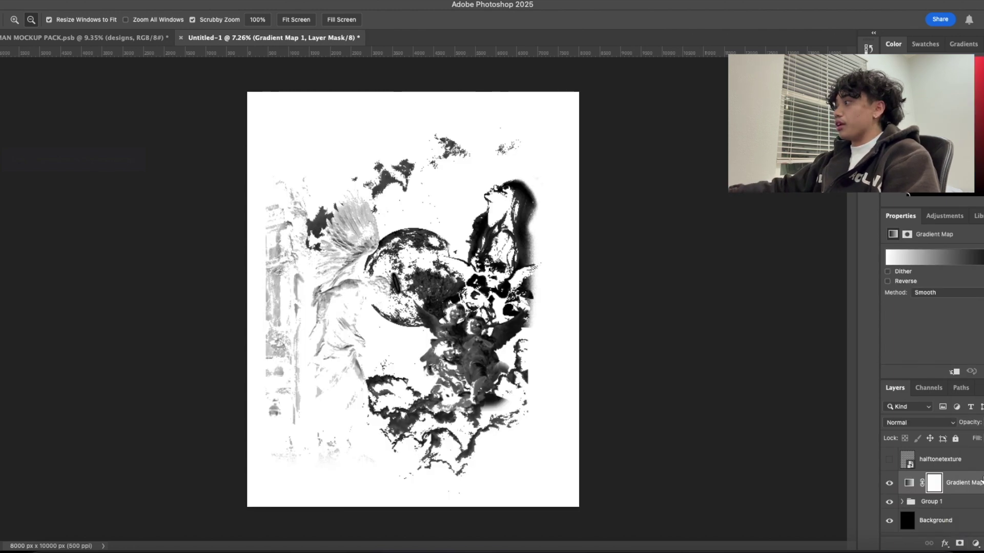
right_click(917, 487)
click(903, 522)
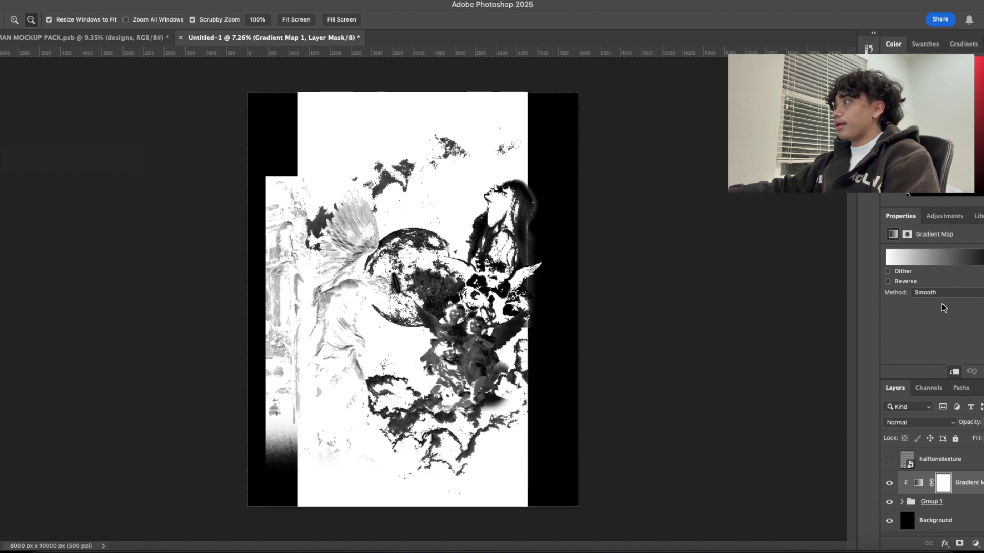
Edit the gradient map to run from black to white, with the black stop at location 15 and the white stop moved inward.
click(965, 262)
scroll(625, 184, down, 8)
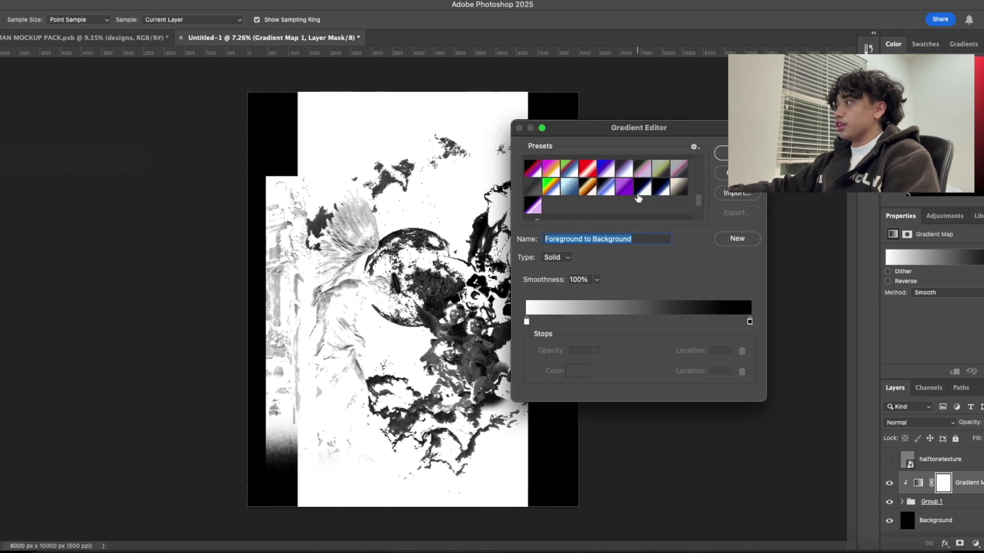
scroll(632, 196, up, 10)
drag(527, 322, 562, 328)
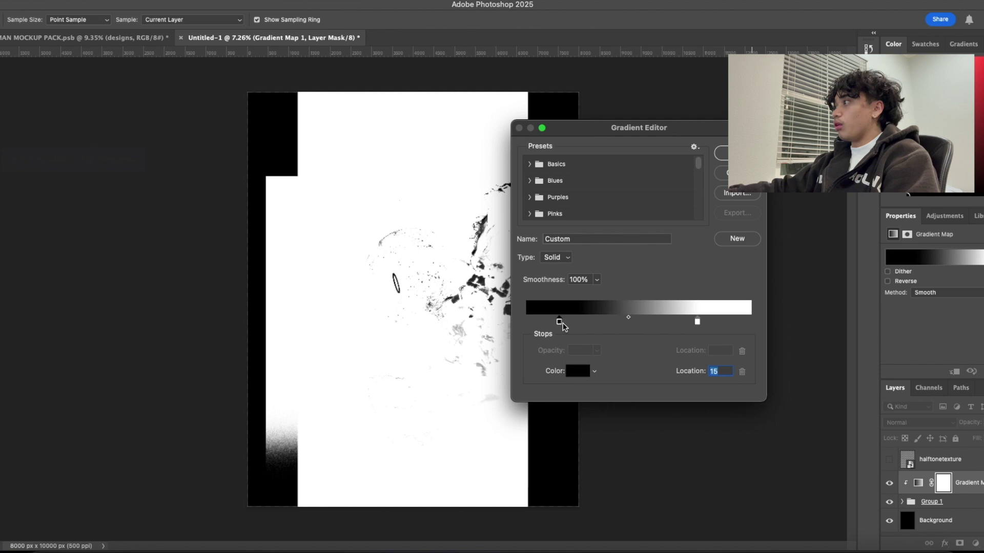
Add a light pink-red middle stop (RGB 253, 139, 139) at location 37 and apply the gradient.
click(609, 322)
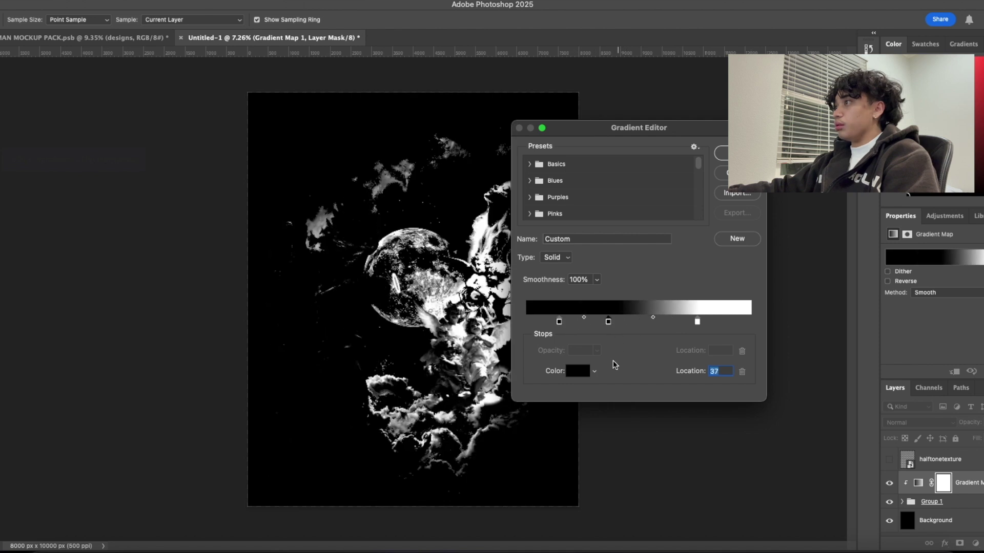
click(584, 372)
click(404, 253)
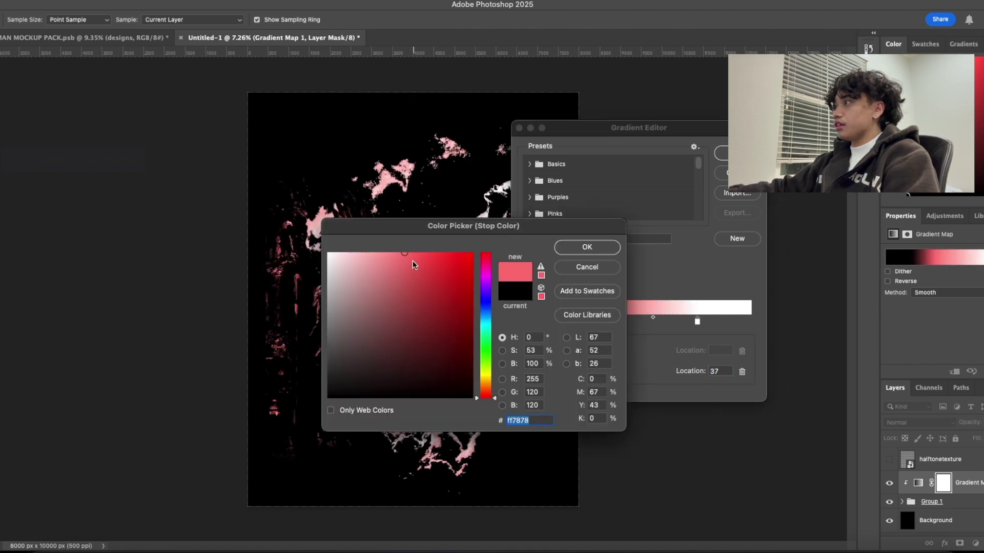
drag(405, 254, 418, 252)
click(393, 253)
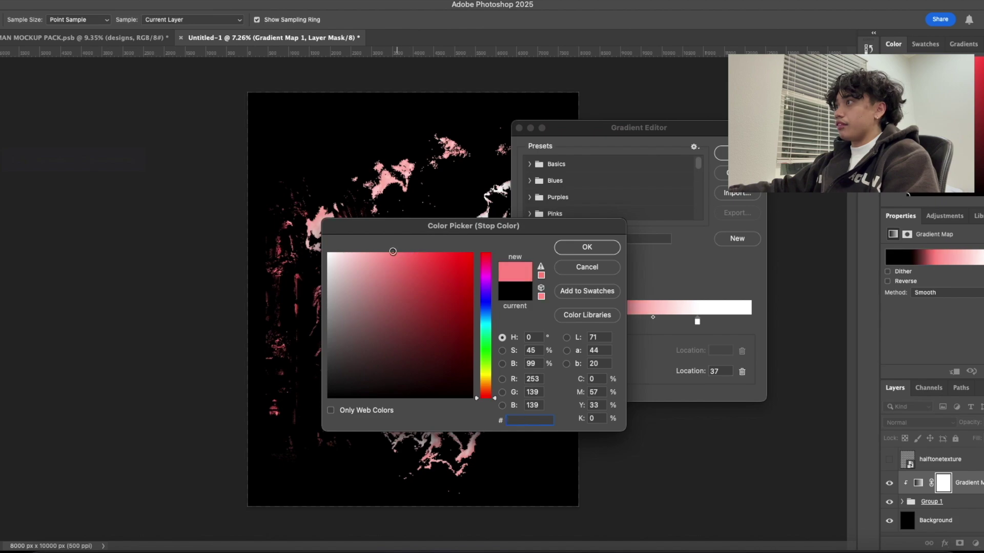
click(579, 247)
click(723, 153)
Examine the recoloured artwork up close, checking the dark winged figure, moon, angels, clouds and glowing woman.
drag(425, 280, 469, 317)
scroll(500, 317, down, 5)
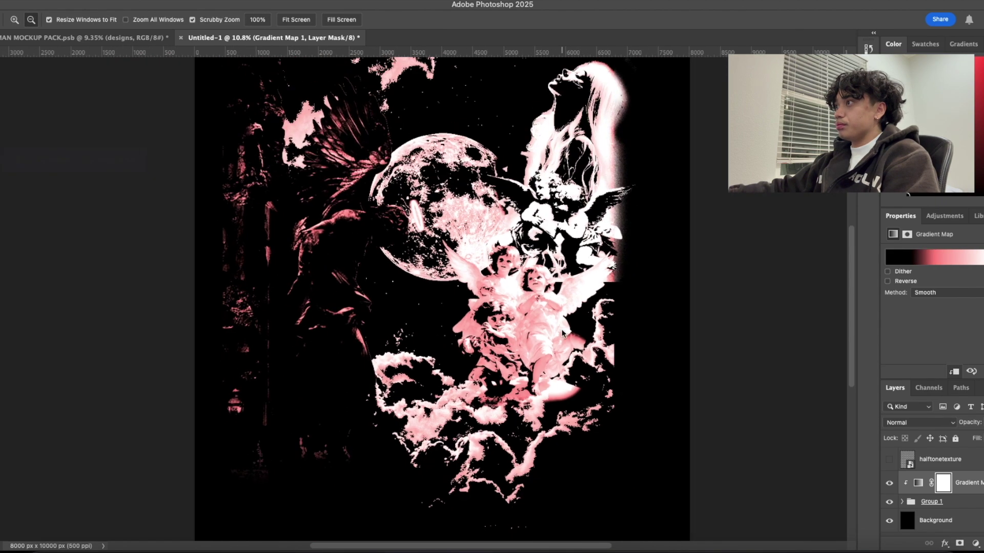
scroll(506, 317, down, 3)
drag(574, 336, 551, 316)
scroll(351, 314, up, 5)
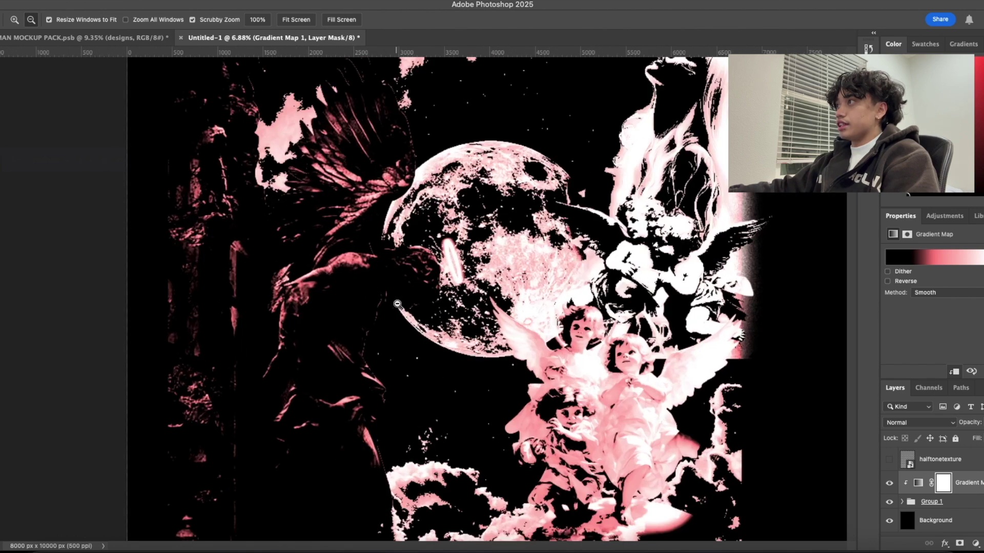
scroll(394, 341, up, 3)
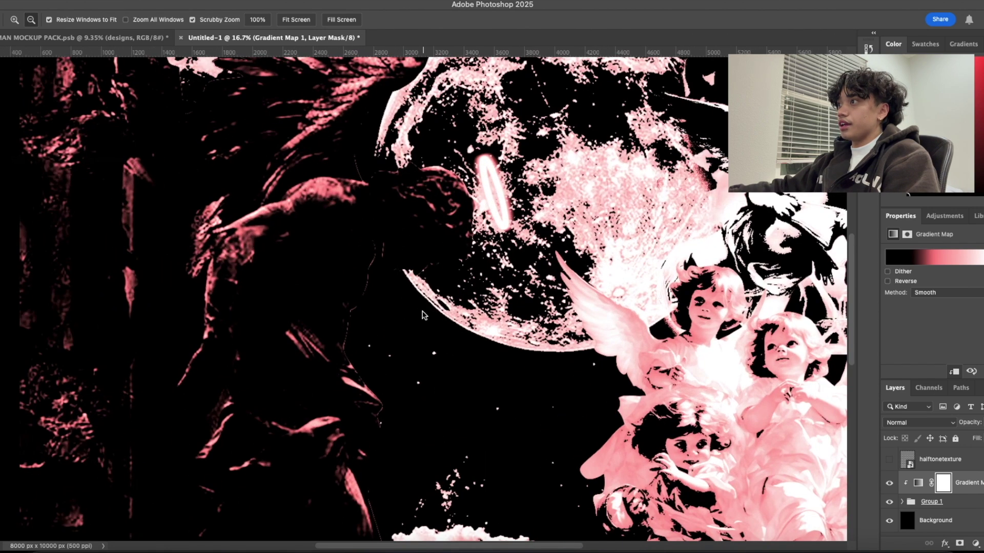
scroll(405, 339, down, 1)
scroll(430, 319, down, 4)
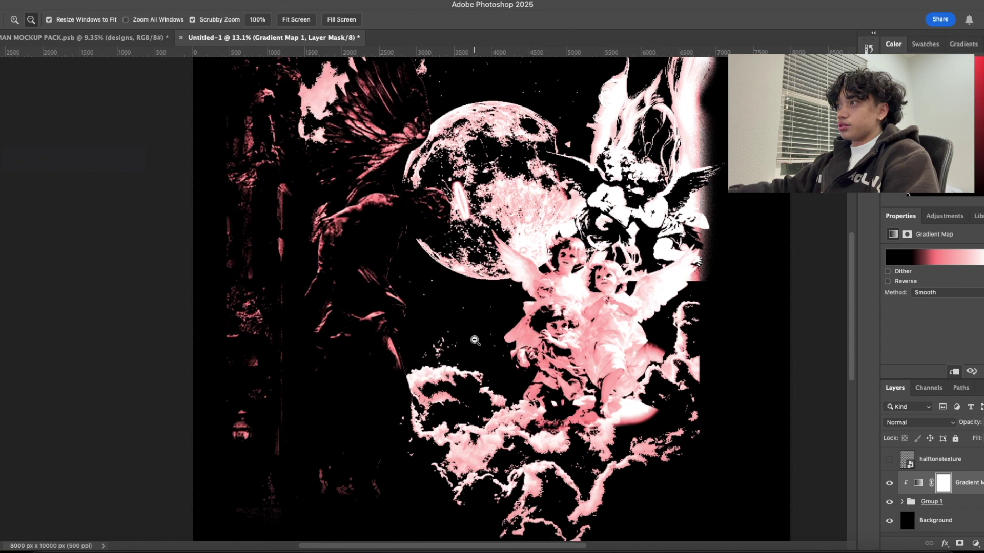
scroll(446, 311, up, 3)
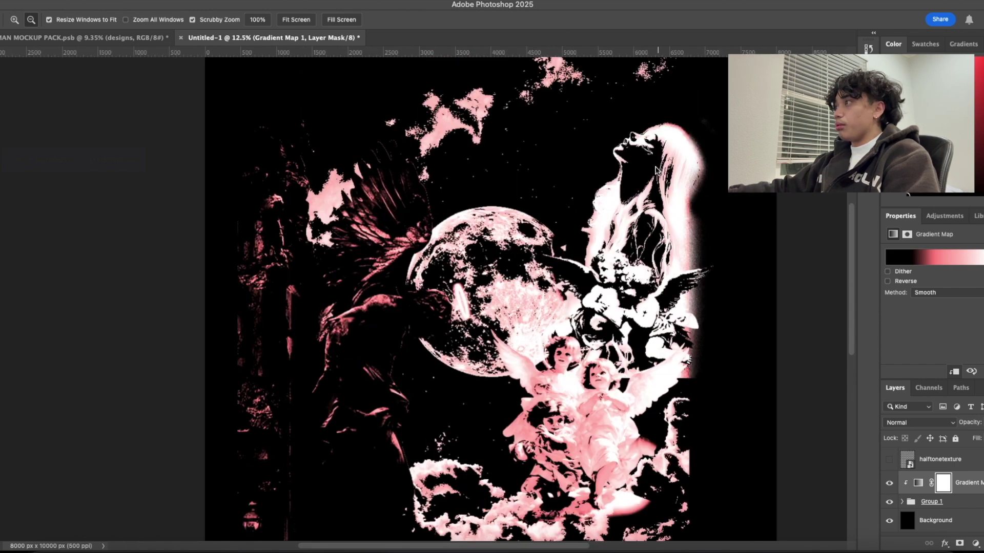
scroll(482, 381, down, 5)
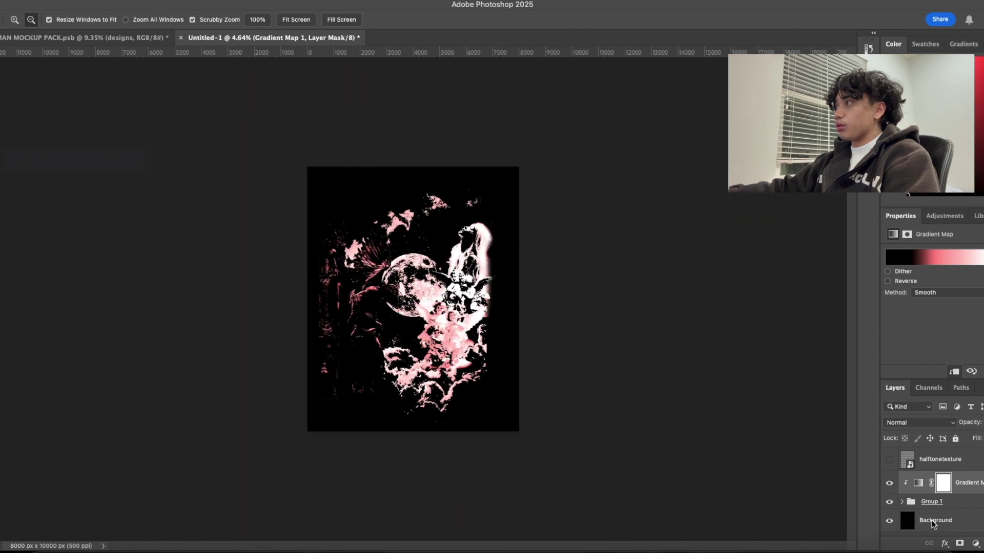
Expand Group 1 and add a Curves adjustment clipped to the main guy group.
click(903, 505)
scroll(922, 508, down, 2)
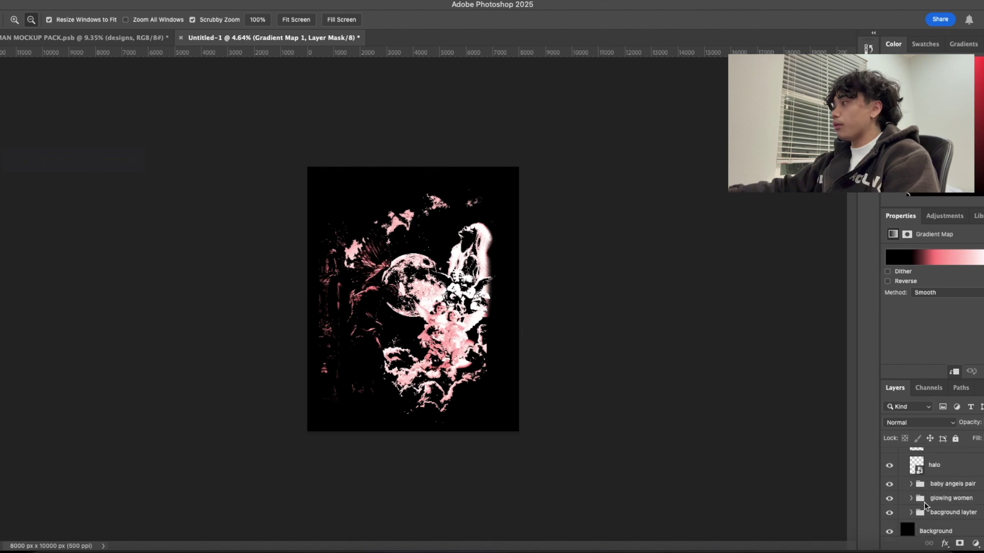
click(949, 513)
drag(423, 336, 447, 342)
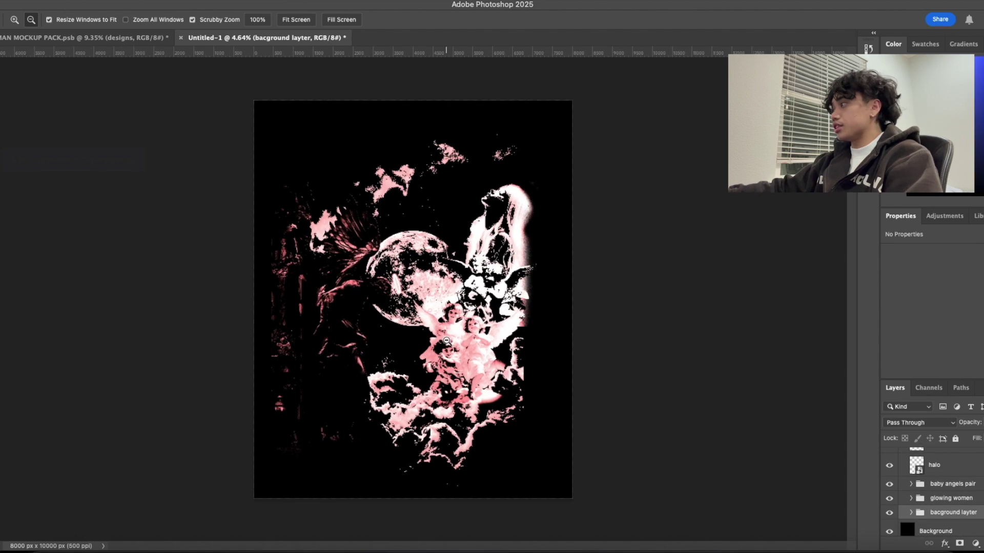
click(964, 500)
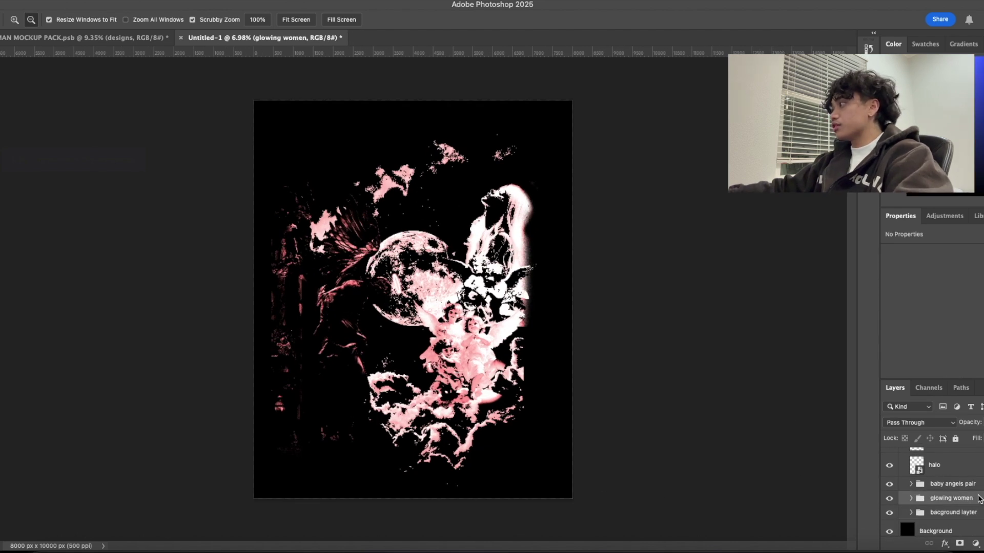
scroll(963, 497, up, 3)
click(964, 475)
click(975, 544)
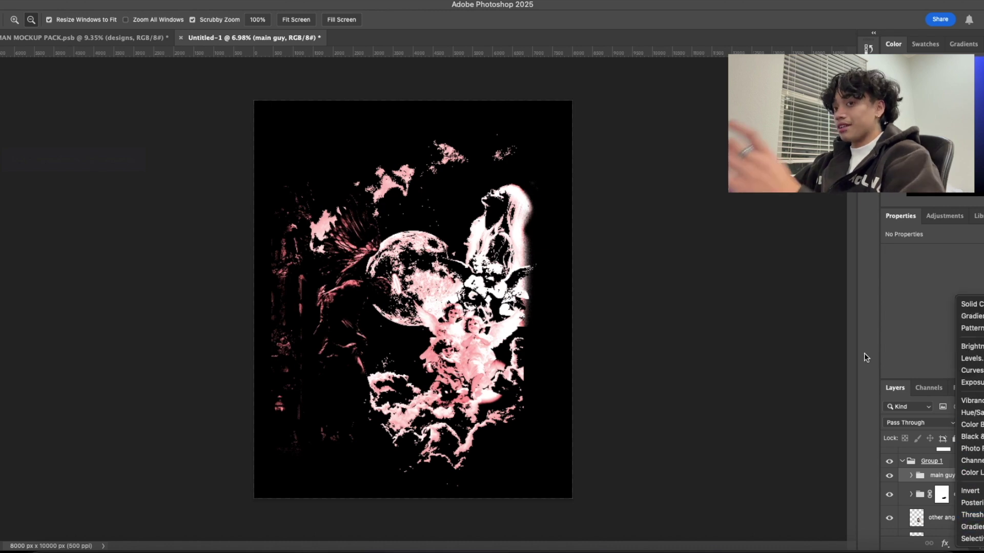
click(975, 373)
right_click(963, 481)
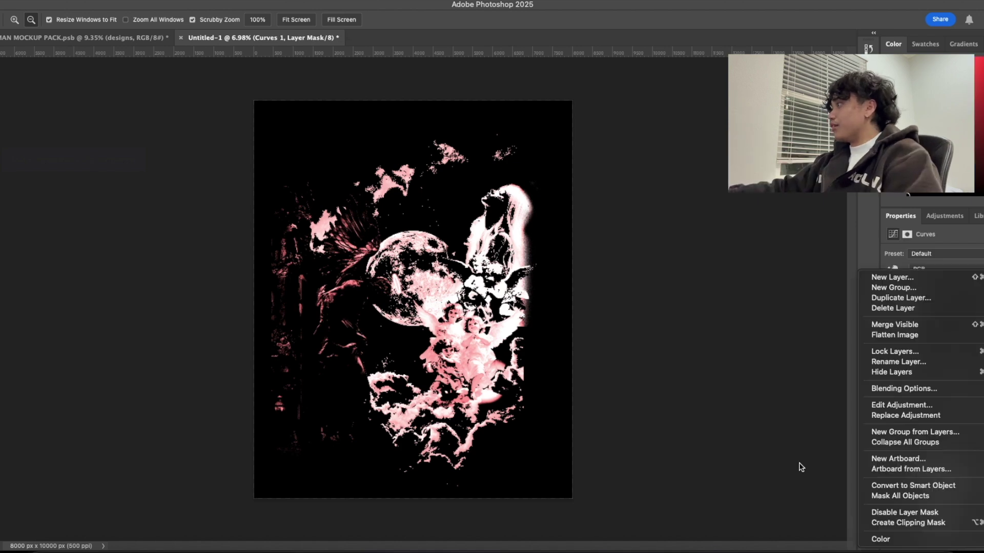
click(931, 522)
Raise the shadow and upper points of the curve to brighten the main guy artwork.
mouse_move(944, 339)
mouse_down()
mouse_move(935, 329)
mouse_move(931, 343)
mouse_up()
drag(977, 285, 983, 274)
drag(933, 344, 931, 345)
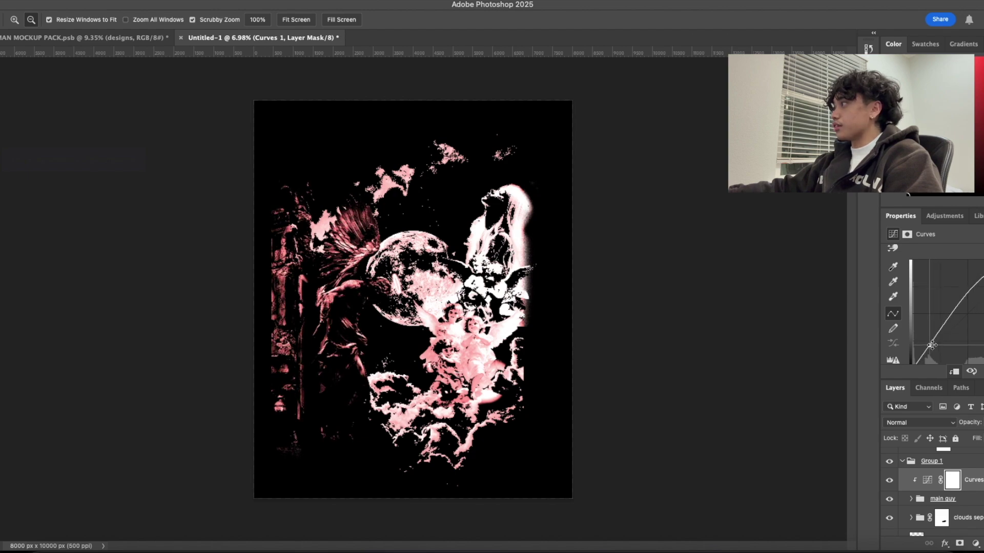
Add a new layer directly below the main guy group and switch to the Brush tool.
drag(380, 316, 436, 363)
click(979, 512)
drag(917, 534, 903, 505)
key(b)
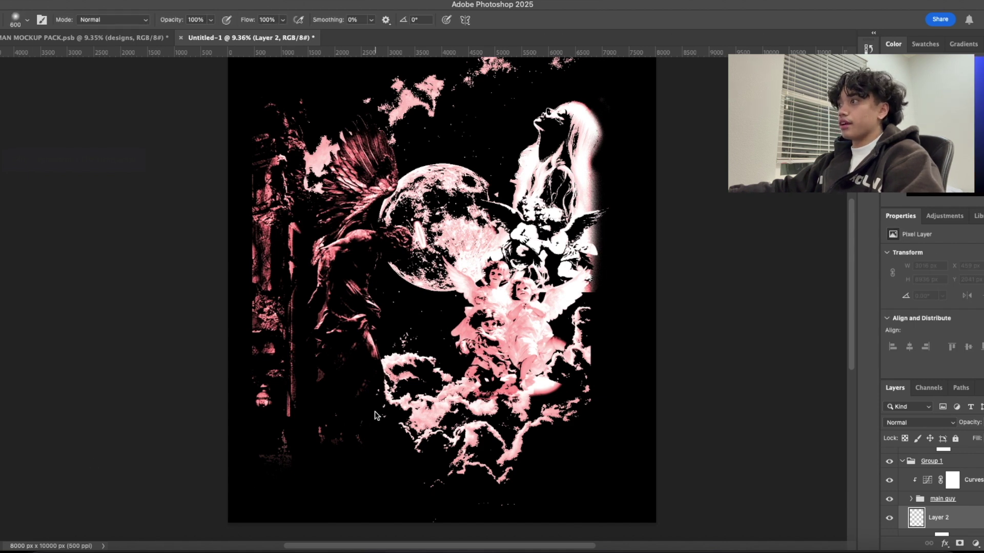
Try painting behind the main figure's lower robe with the brush enlarged to 800, and undo the stroke.
key(bracketright)
key(bracketright)
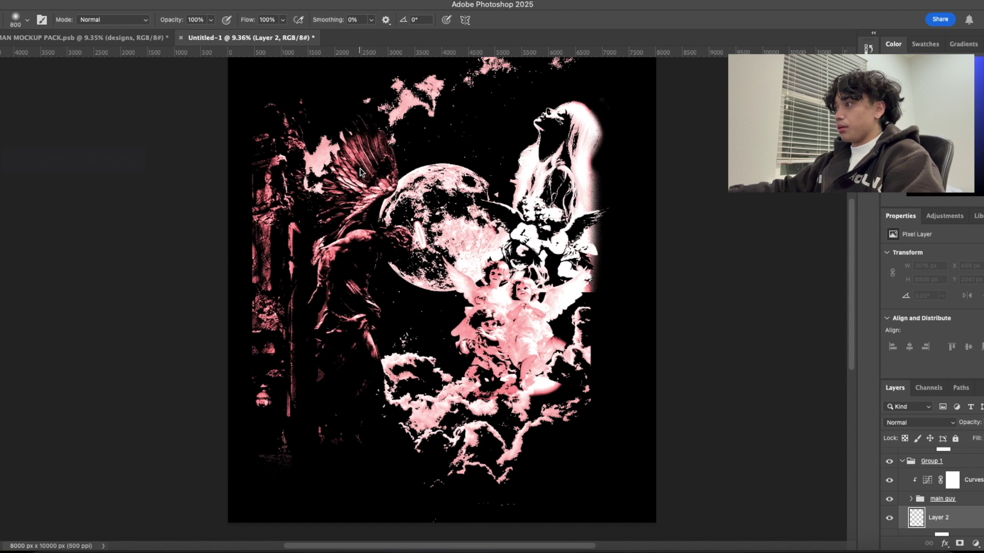
drag(376, 421, 380, 397)
key(ctrl+z)
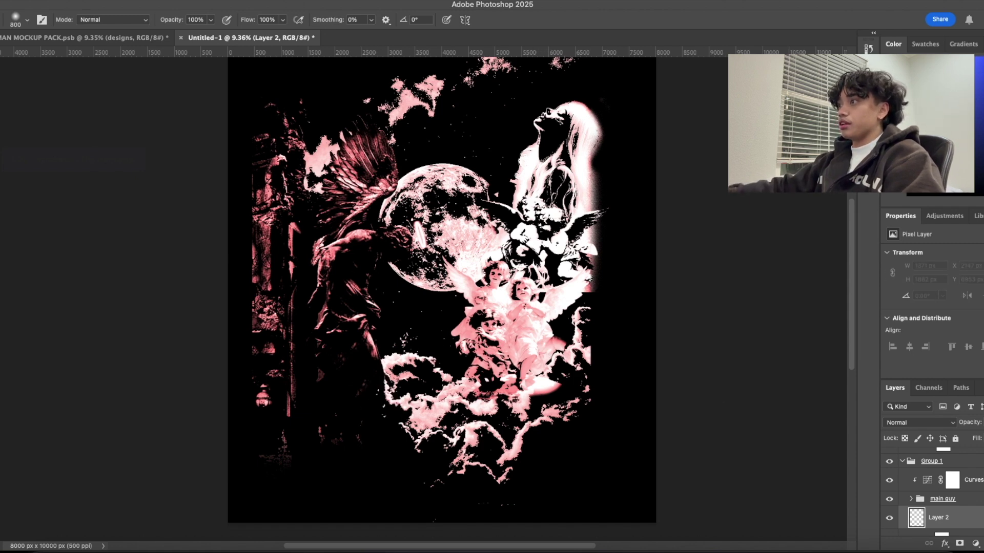
Paint a soft glow behind the main figure's outline and wing on the new layer with a size 400 brush.
scroll(938, 512, down, 1)
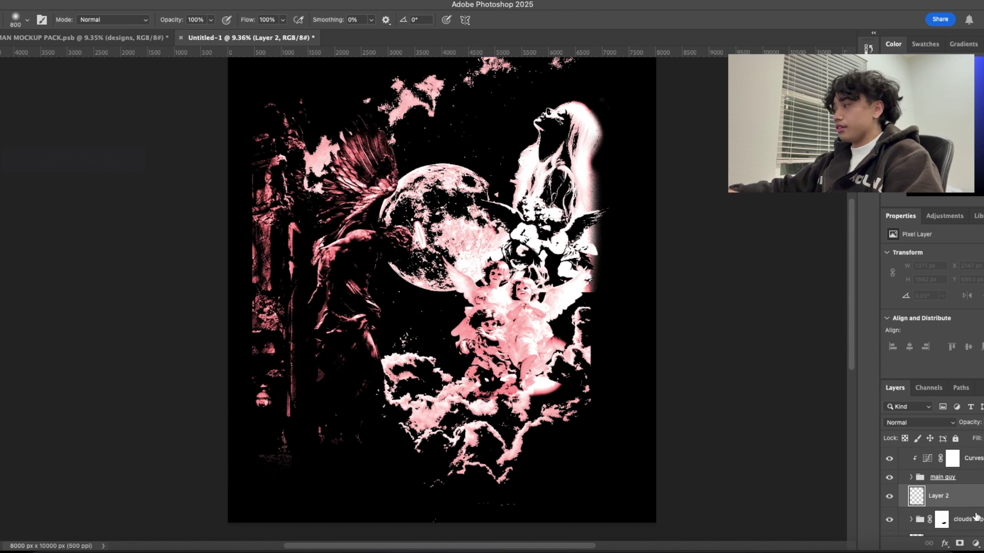
scroll(357, 390, up, 2)
key(bracketleft)
key(bracketleft)
key(bracketleft)
key(bracketleft)
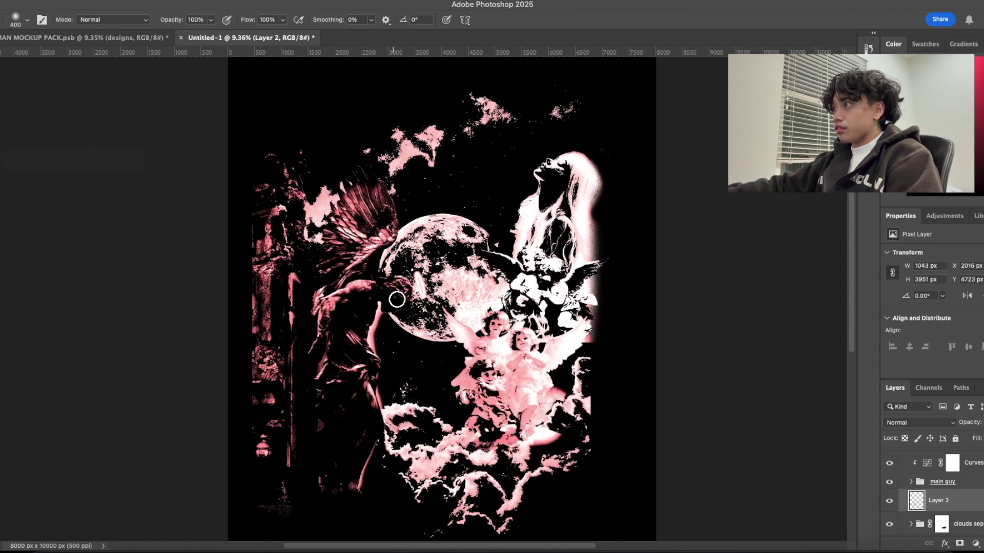
mouse_move(401, 287)
mouse_down()
mouse_move(385, 281)
mouse_move(377, 259)
mouse_up()
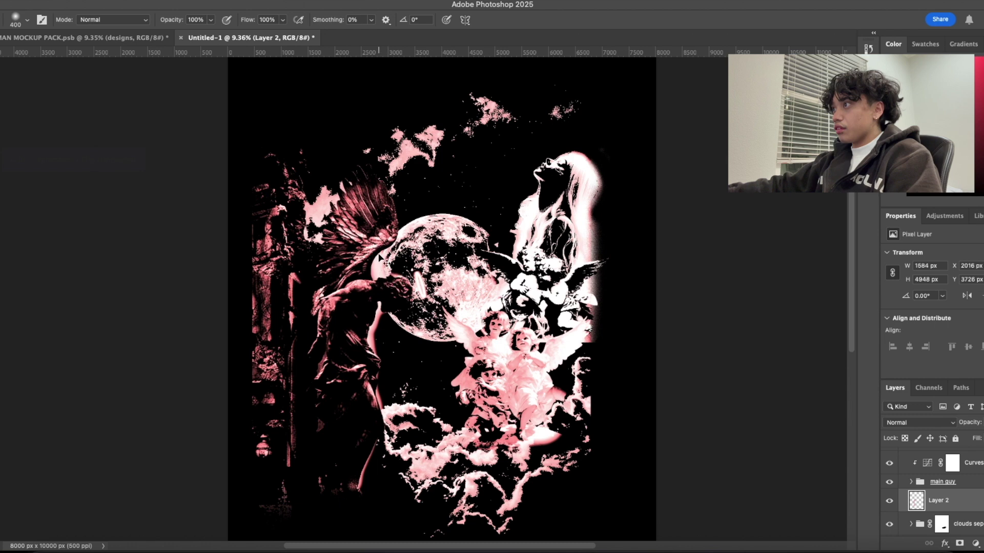
key(super+z)
mouse_move(369, 248)
mouse_down()
mouse_move(364, 257)
mouse_move(390, 238)
mouse_up()
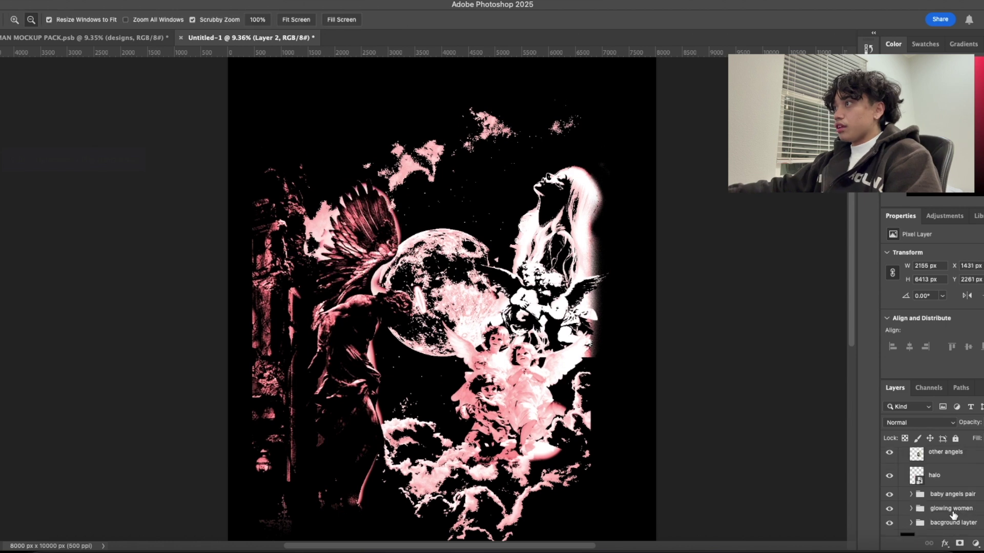
Add a Curves adjustment above the other angels layer and clip it to that layer.
scroll(953, 516, up, 3)
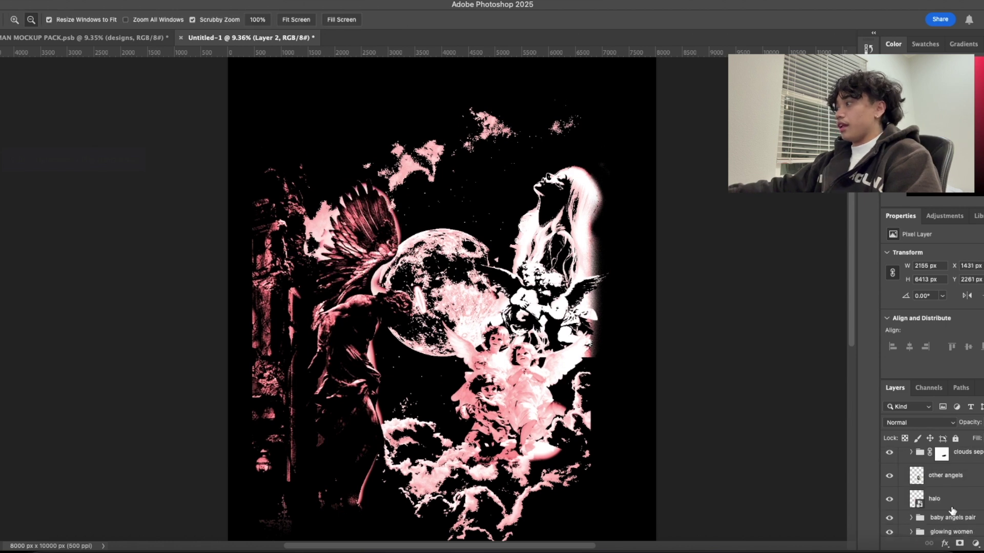
click(963, 479)
scroll(945, 487, down, 1)
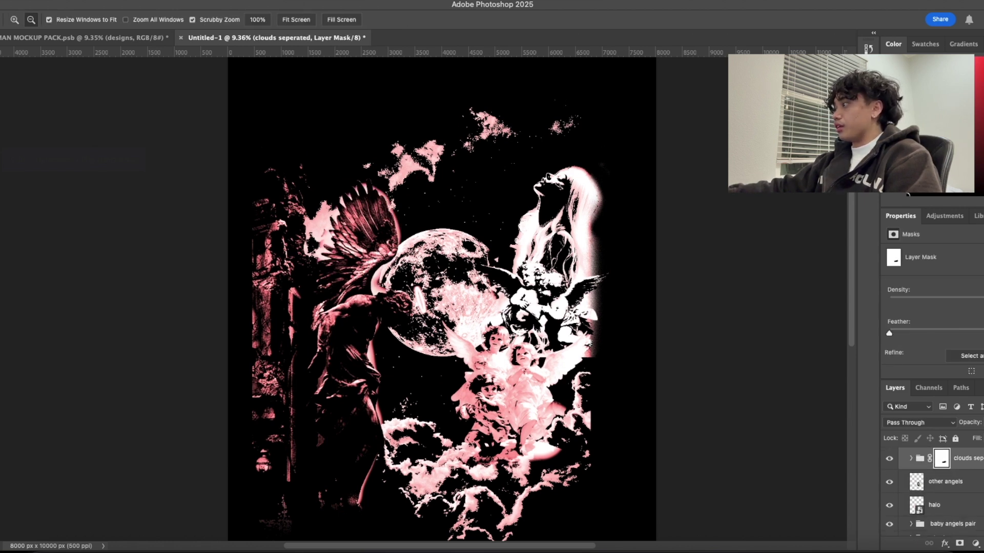
click(954, 488)
drag(518, 352, 649, 377)
scroll(938, 493, down, 1)
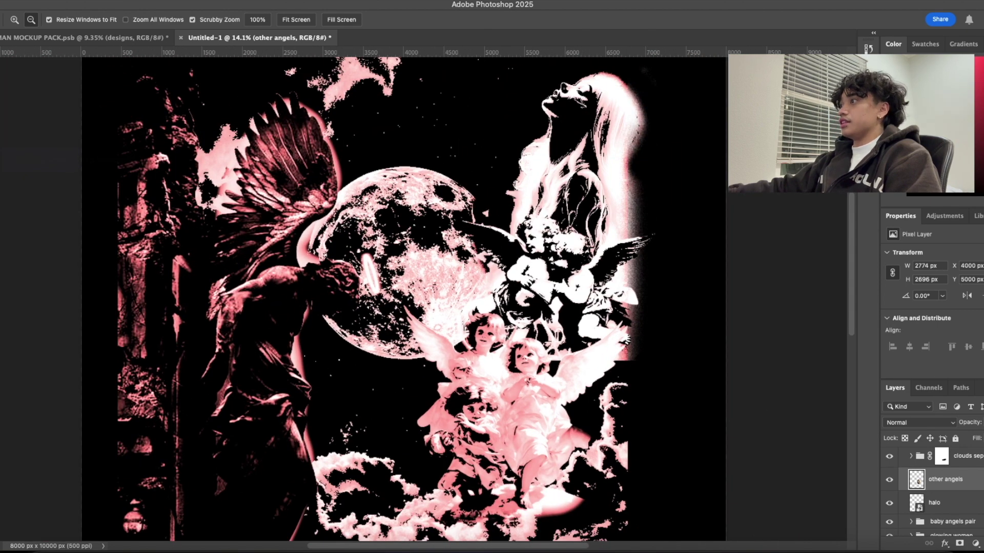
click(975, 544)
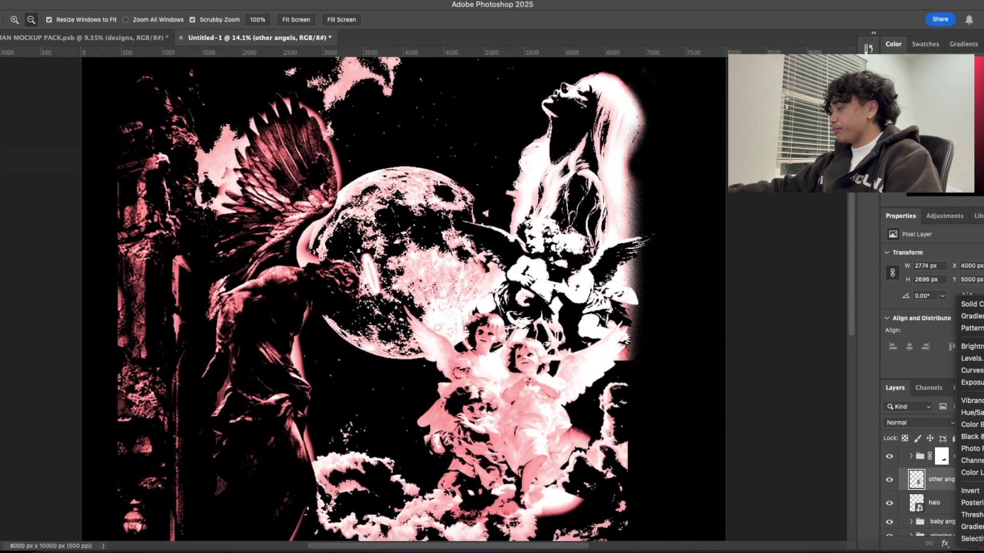
click(982, 375)
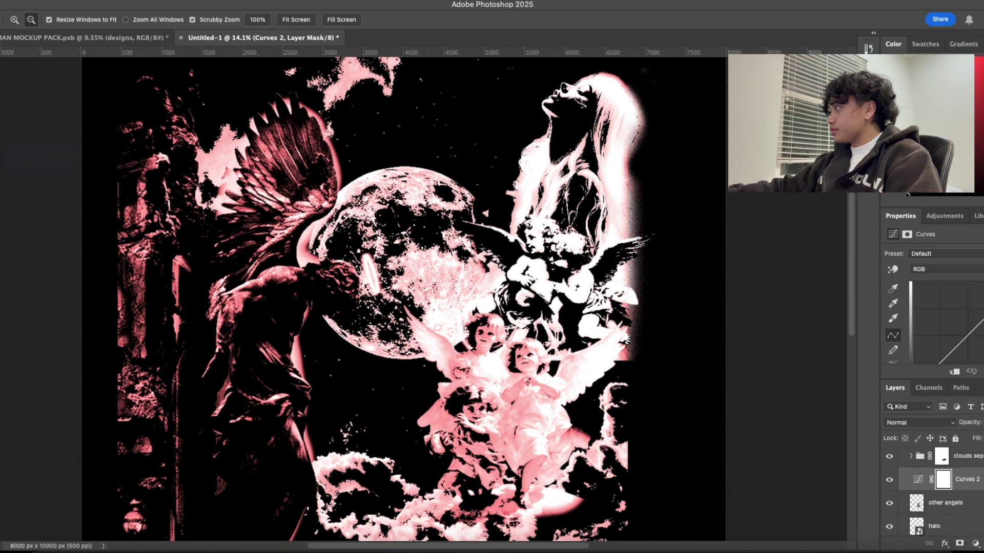
right_click(958, 479)
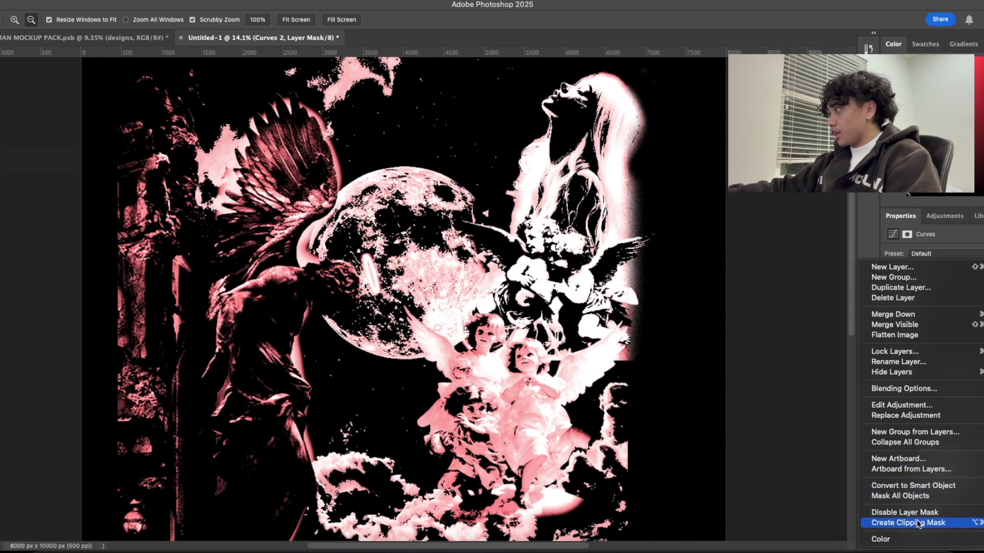
click(871, 523)
Reshape the curve with a shadow point and an upper point to give the other angels deeper pink tones and more detail.
mouse_move(981, 324)
mouse_down()
mouse_move(983, 340)
mouse_move(983, 313)
mouse_up()
drag(983, 363, 938, 305)
scroll(964, 338, down, 3)
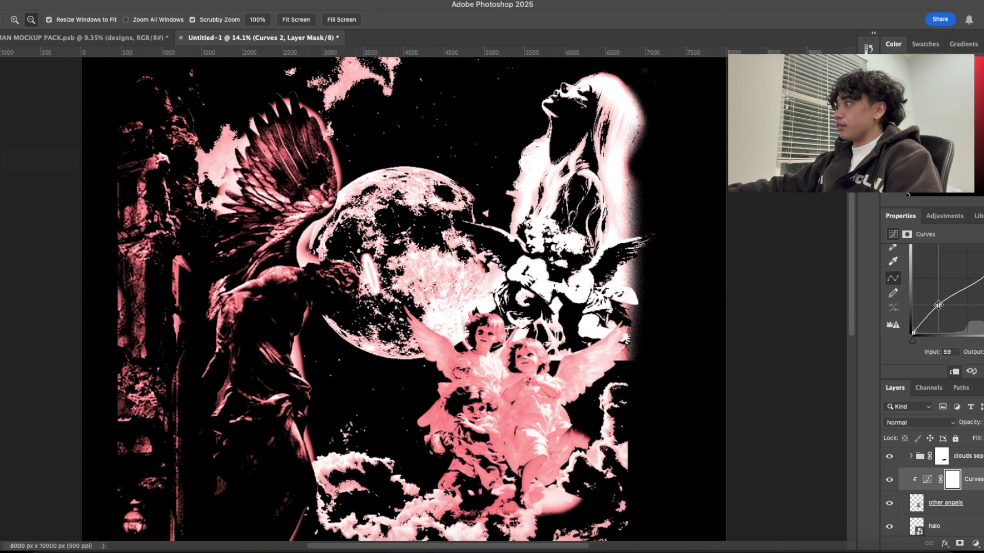
scroll(981, 279, up, 1)
drag(983, 277, 983, 280)
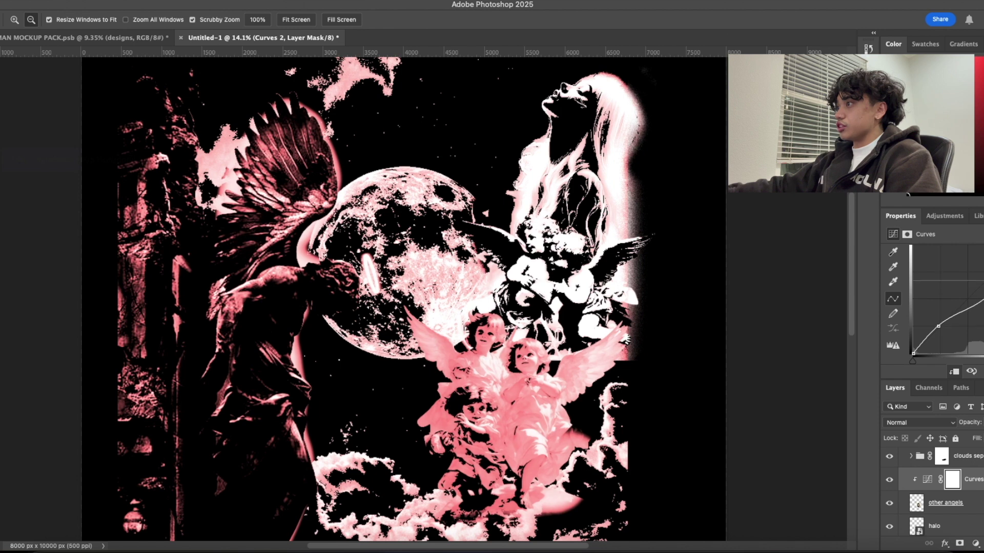
drag(942, 324, 941, 330)
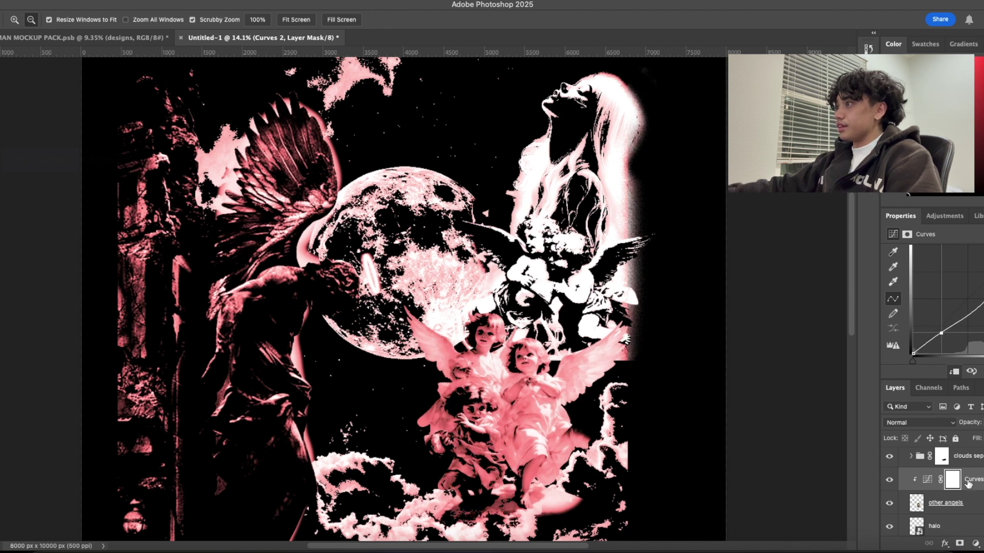
Expand the main guy group and add a Curves adjustment directly above its lower main sad guy layer.
scroll(969, 483, down, 3)
scroll(918, 497, up, 4)
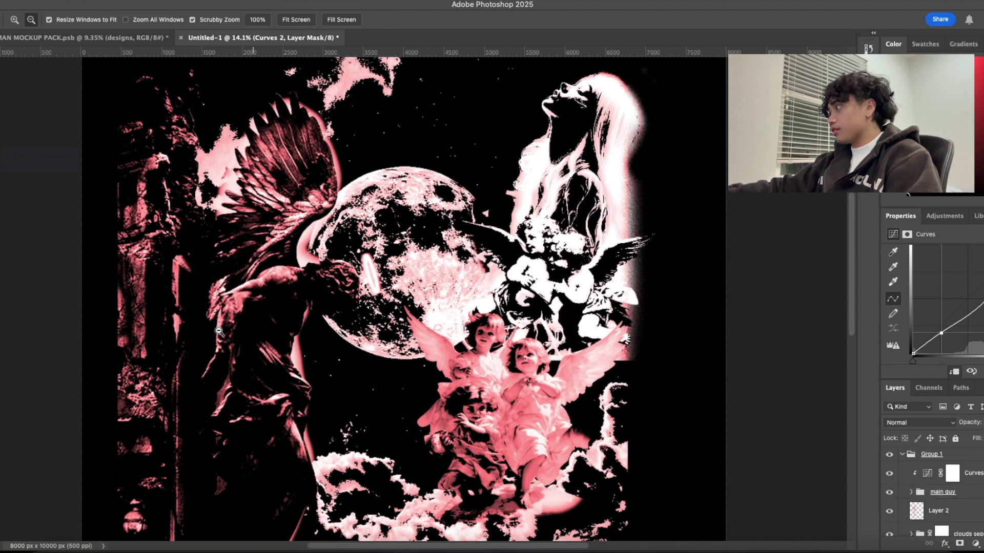
click(911, 492)
scroll(952, 512, down, 1)
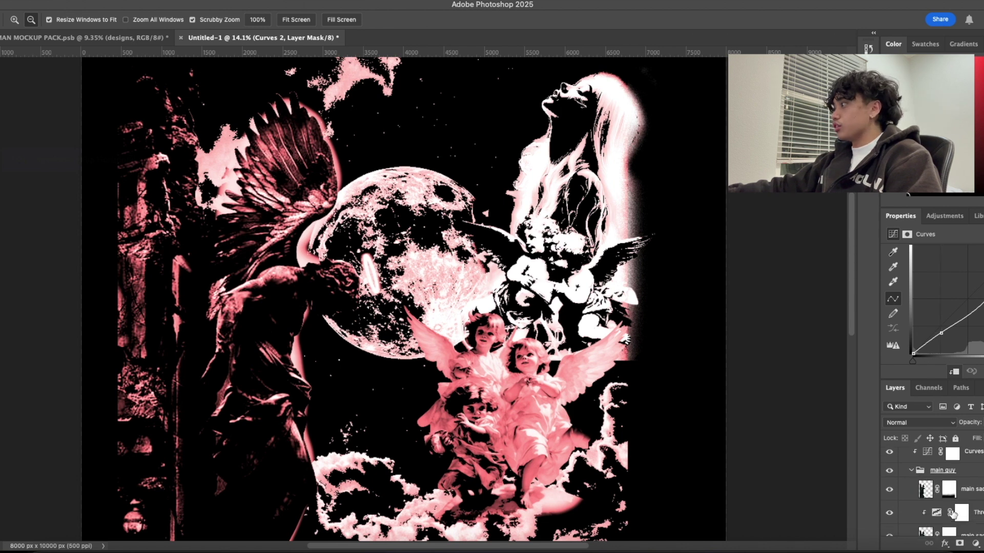
click(980, 493)
scroll(965, 506, down, 1)
click(972, 515)
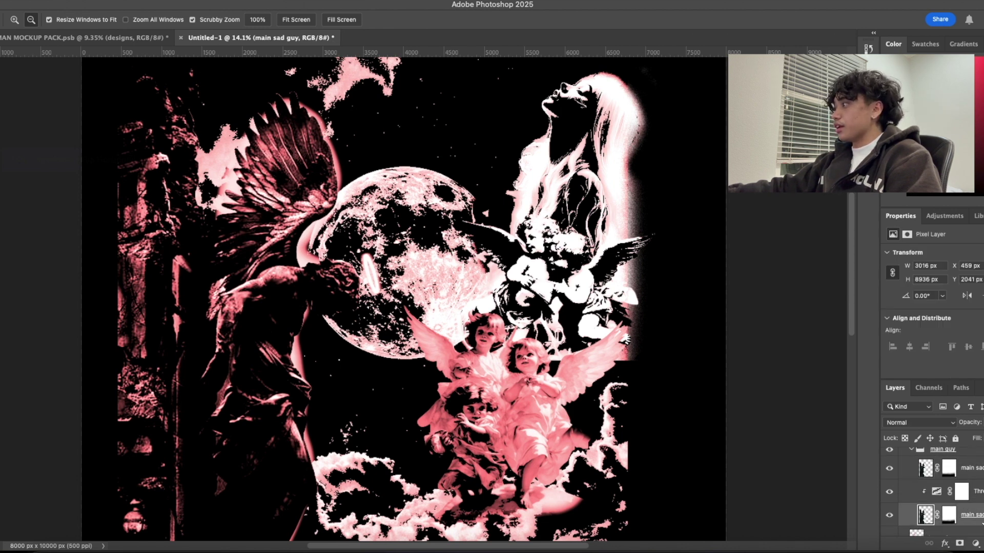
click(975, 544)
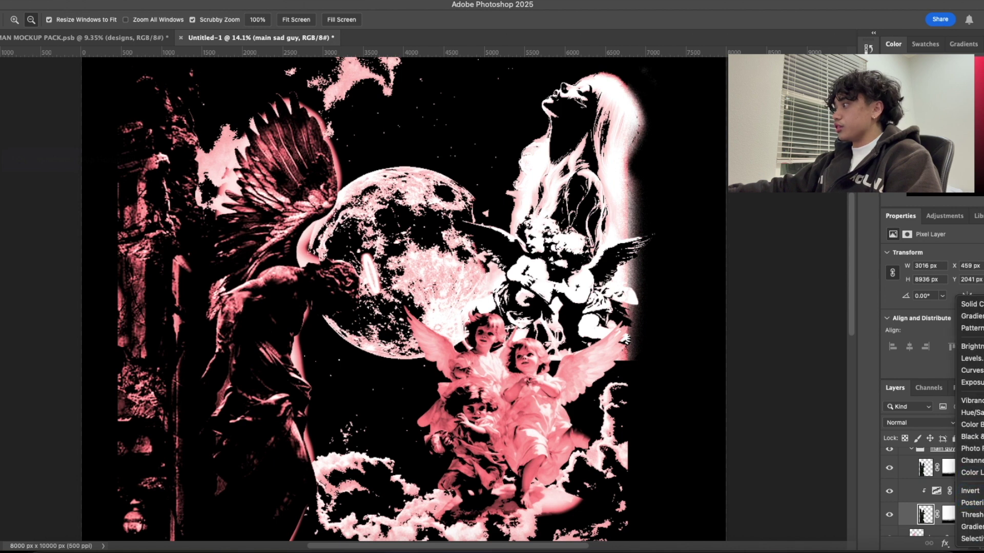
click(972, 371)
Raise the upper part of the new curve and anchor a shadow point to brighten the main sad guy layer.
drag(960, 337, 976, 307)
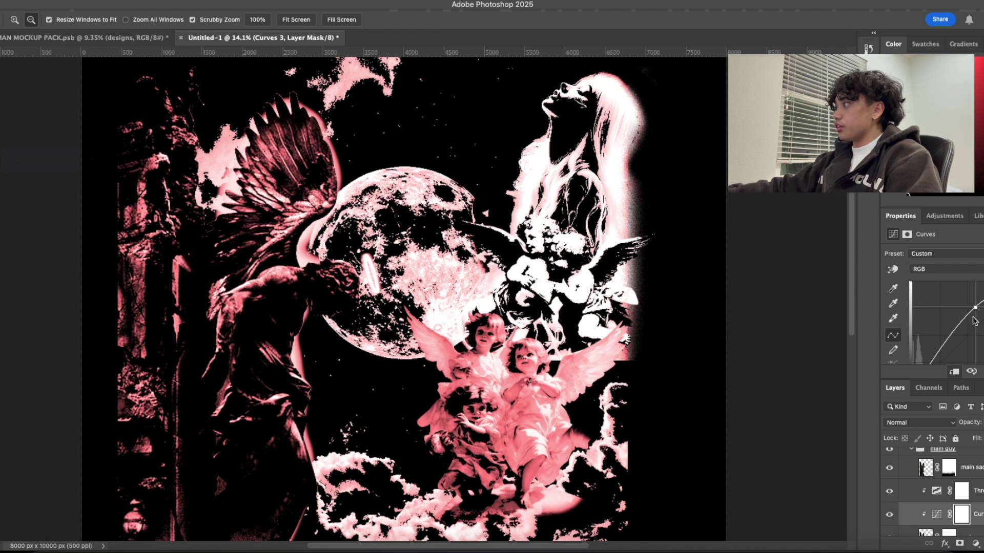
scroll(948, 340, down, 2)
drag(935, 333, 933, 334)
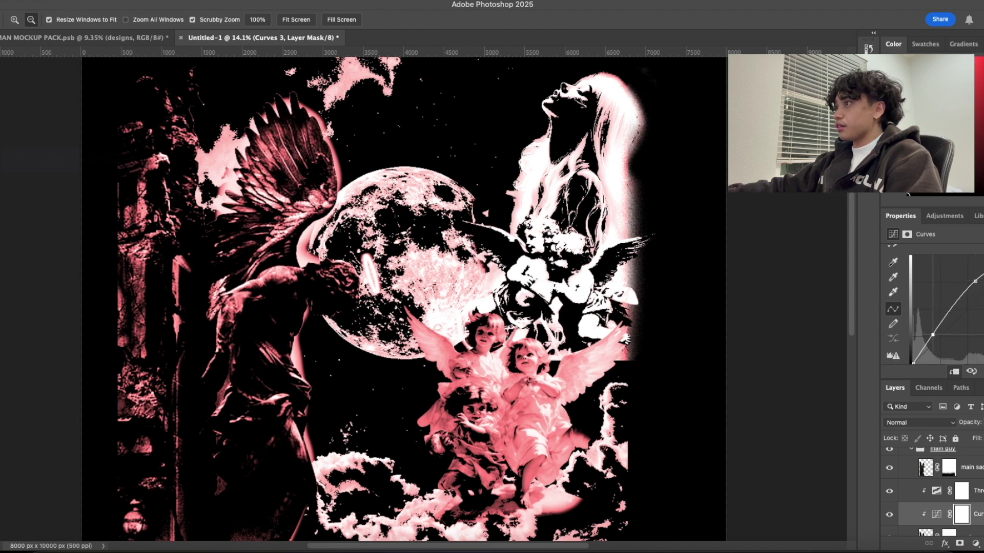
Add a Curves adjustment above the main sad guy copy layer and clip it to that layer.
scroll(974, 501, up, 1)
click(973, 477)
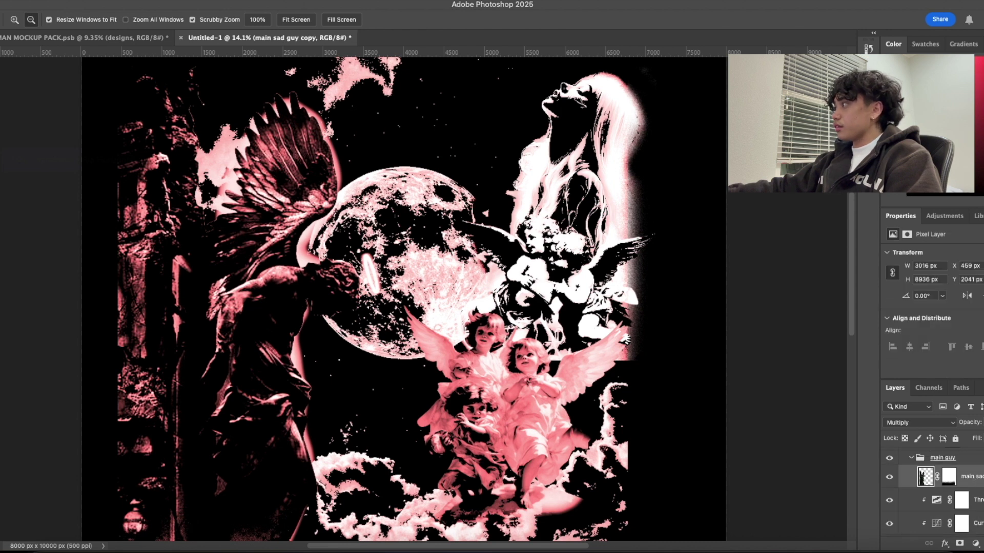
click(977, 545)
click(976, 371)
right_click(982, 480)
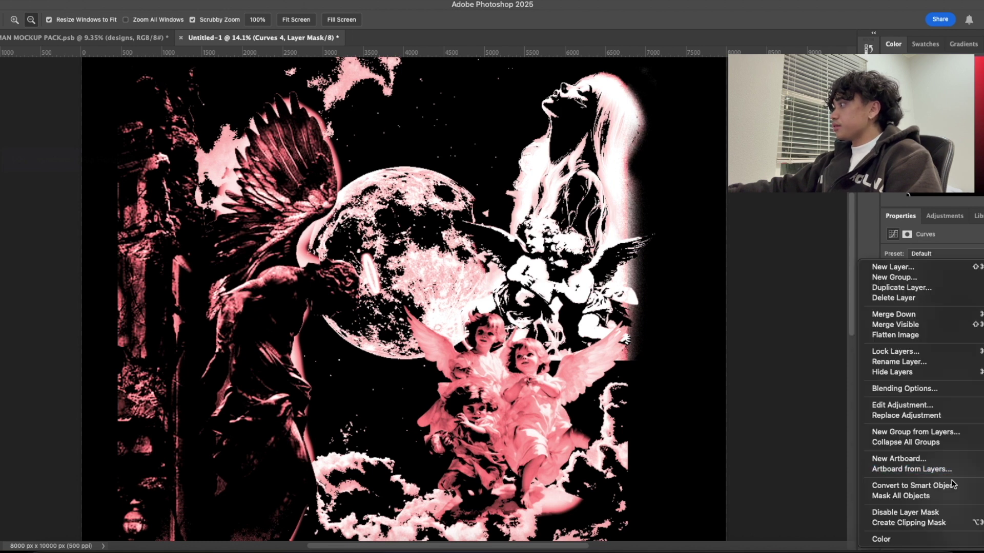
click(924, 522)
Lift the clipped curve's upper point and lower its shadow point to brighten the main figure while keeping dark contrast.
drag(979, 318, 977, 312)
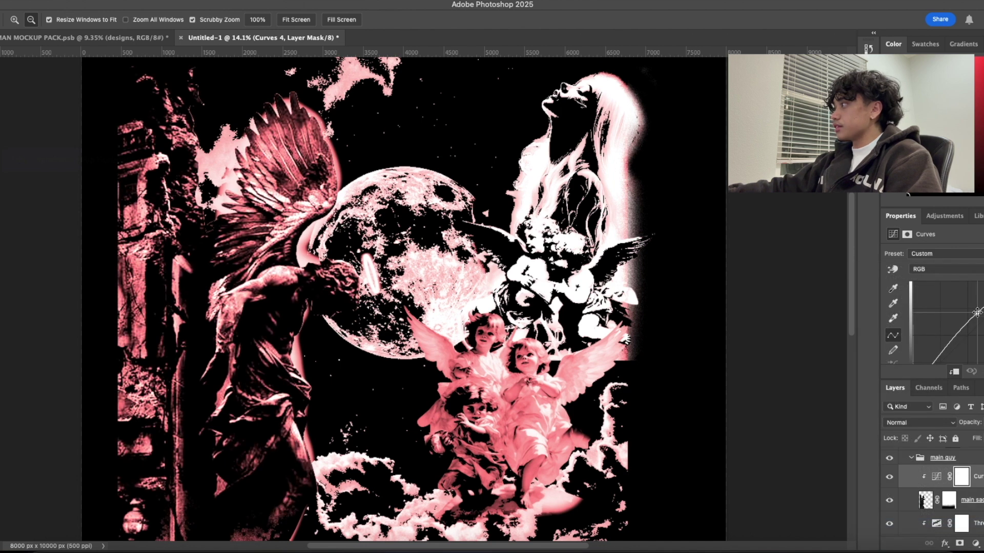
scroll(946, 306, down, 4)
drag(939, 295, 937, 298)
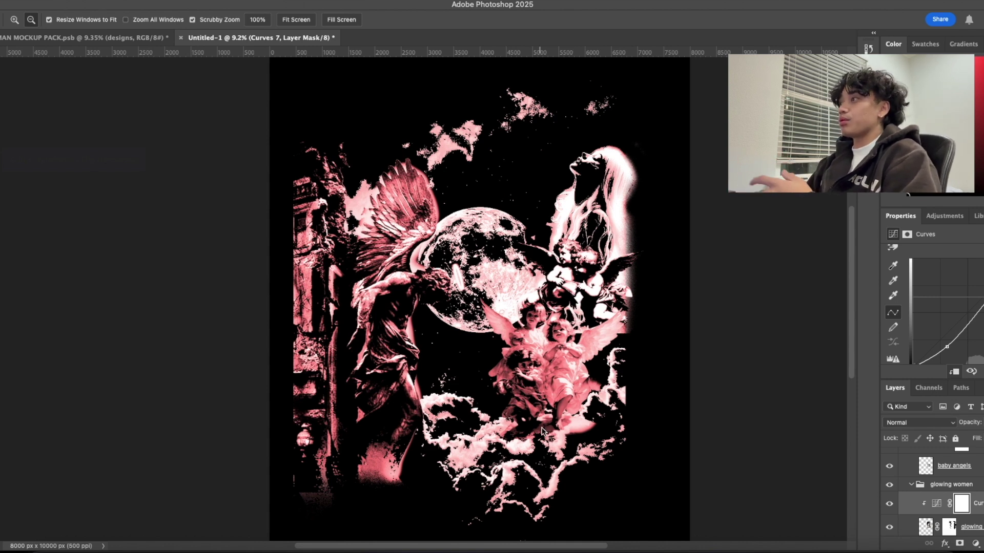
scroll(445, 360, down, 2)
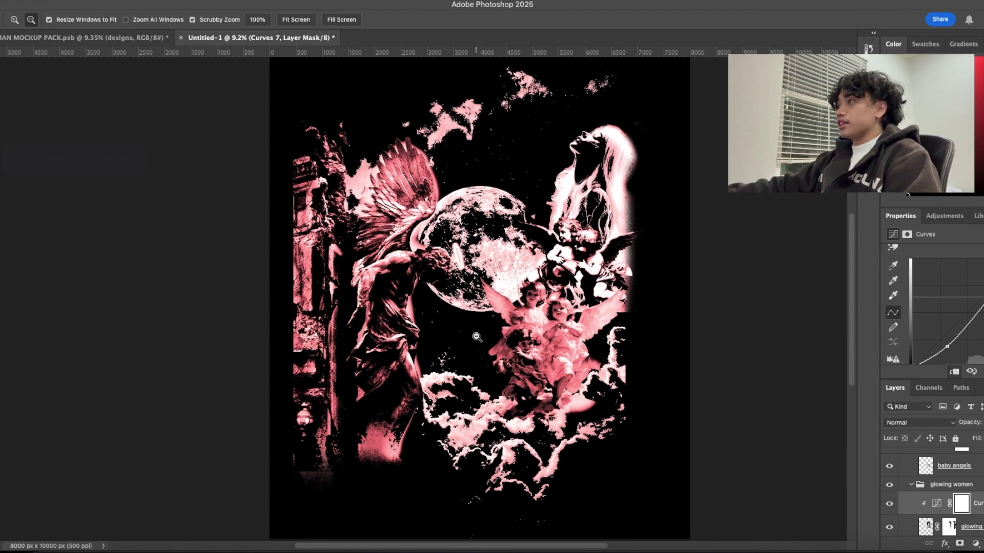
drag(477, 337, 486, 339)
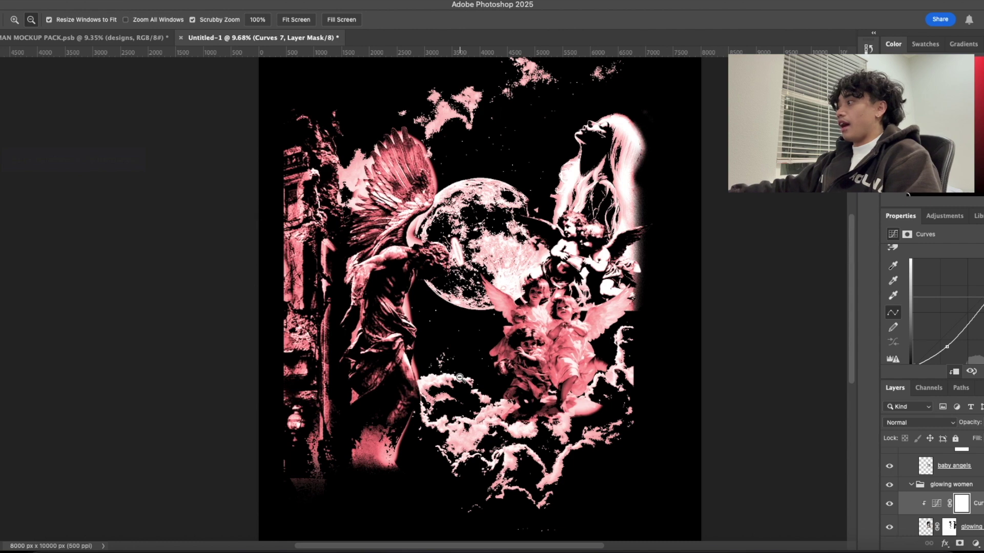
scroll(517, 358, down, 3)
drag(538, 361, 523, 355)
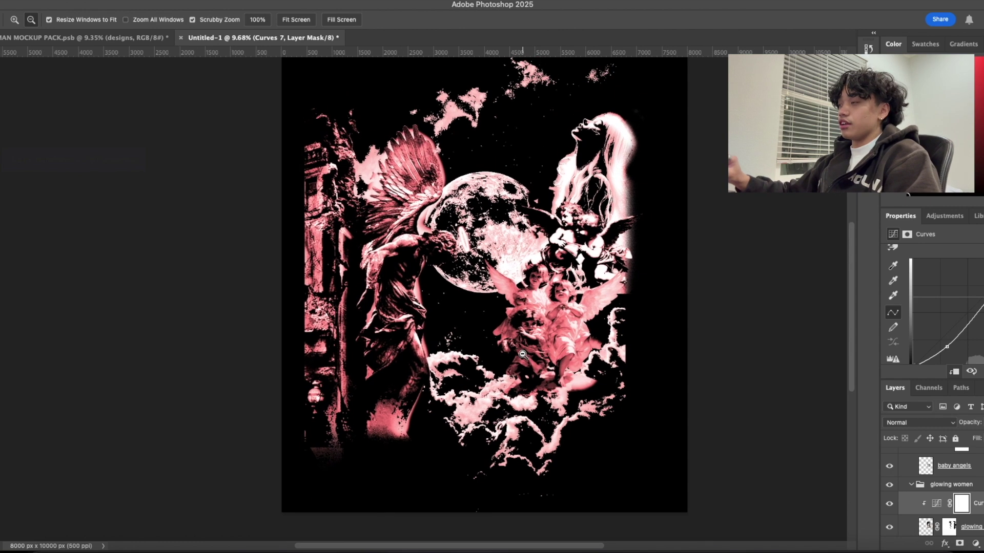
scroll(522, 354, up, 5)
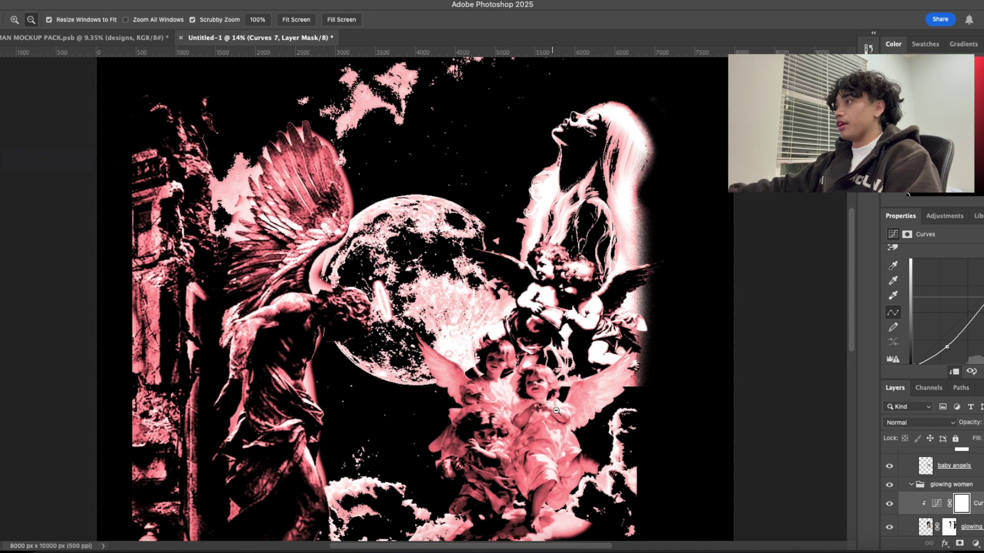
scroll(555, 415, down, 3)
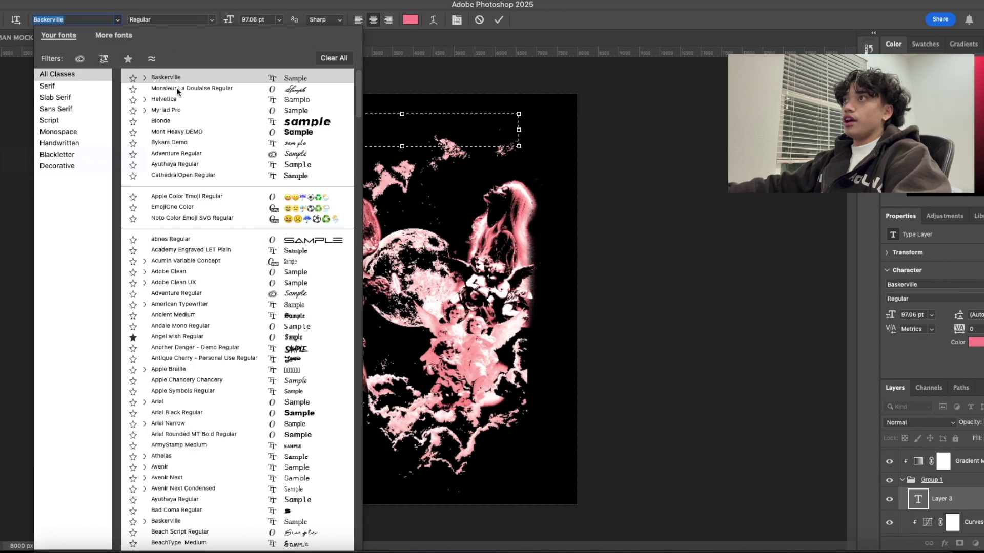
Set the title text's font to Mont Heavy DEMO and its colour to white (ffffff).
click(183, 131)
click(410, 20)
text(ffffff)
click(587, 247)
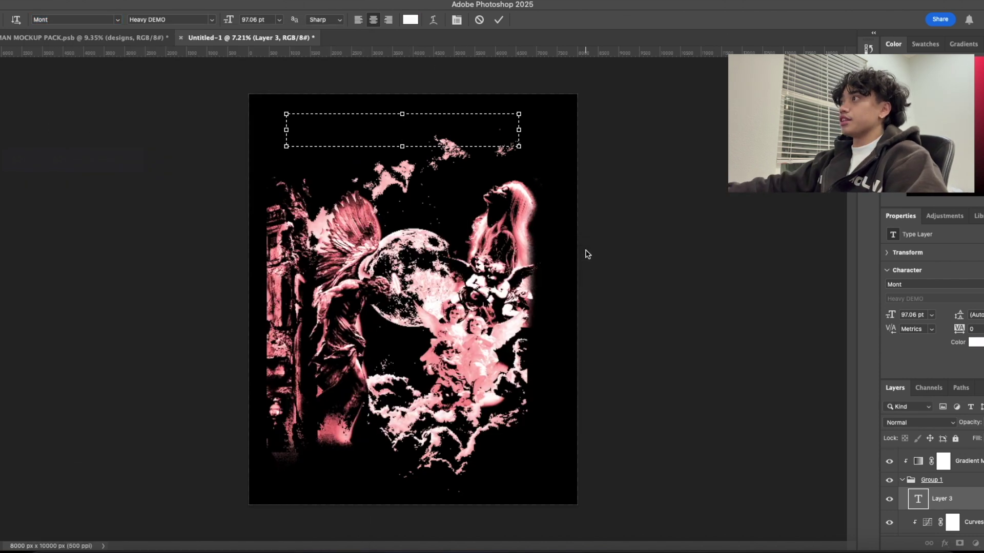
Enter "I MET A LITTLE ANGEL" as the title text above the artwork.
text(METY)
key(BackSpace)
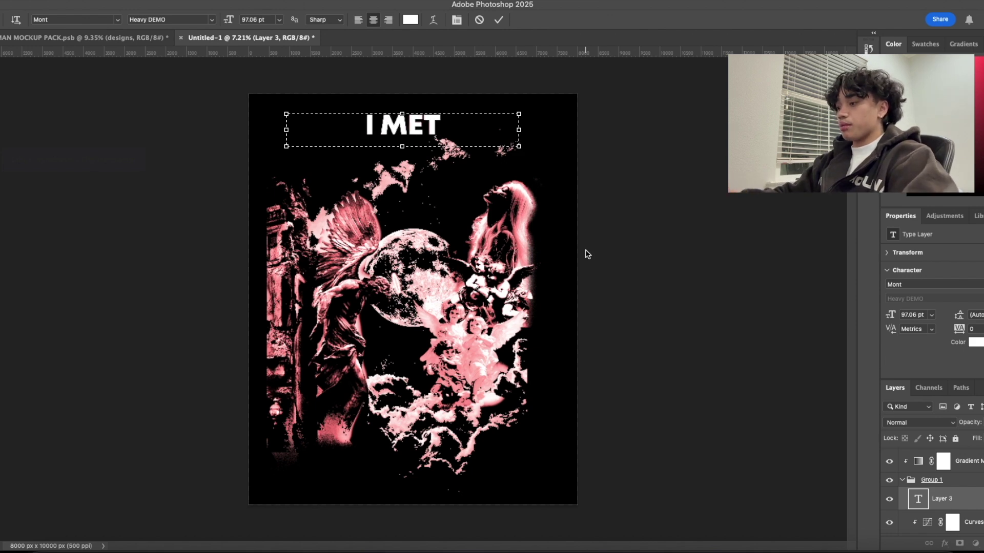
text(A LITTLE ANGEL)
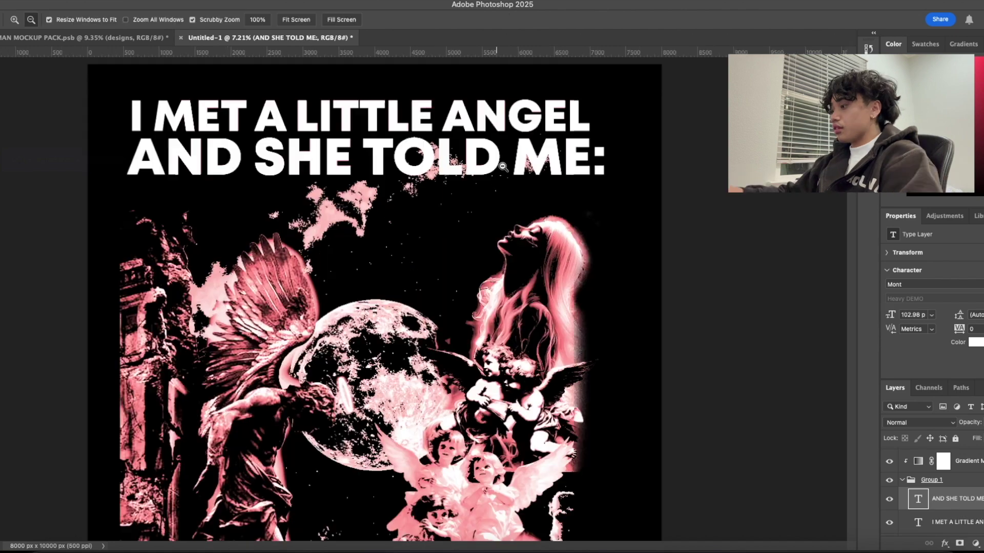
Nudge the "AND SHE TOLD ME:" line upward to tighten its gap to the first title line.
click(523, 203)
drag(523, 203, 534, 207)
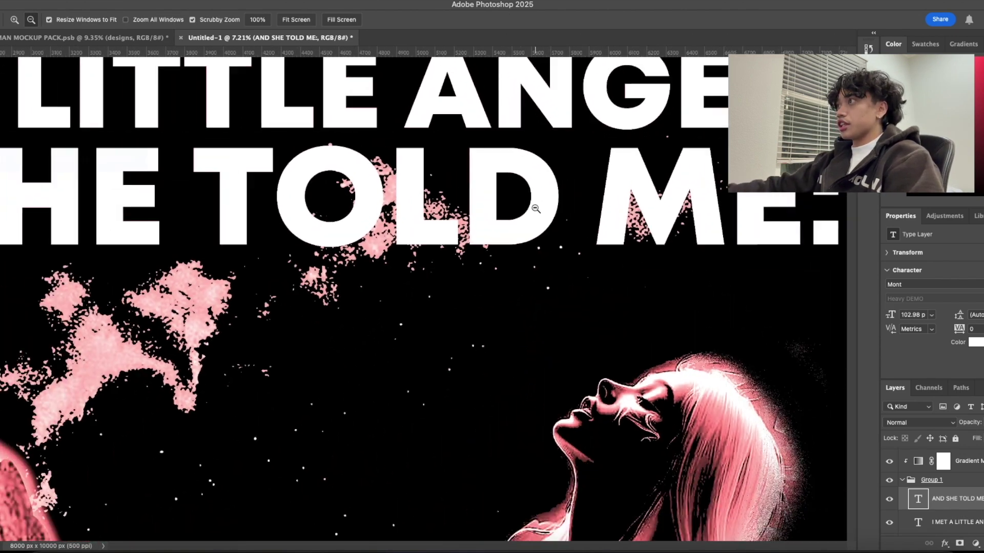
key(ctrl+t)
key(Up)
key(Up)
key(Up)
key(Up)
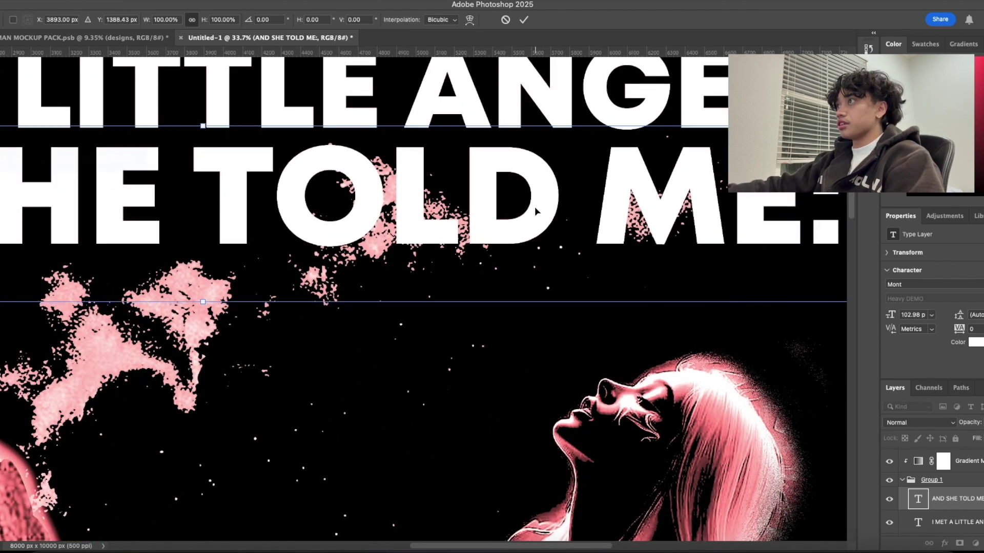
key(Up)
key(Up)
key(Up)
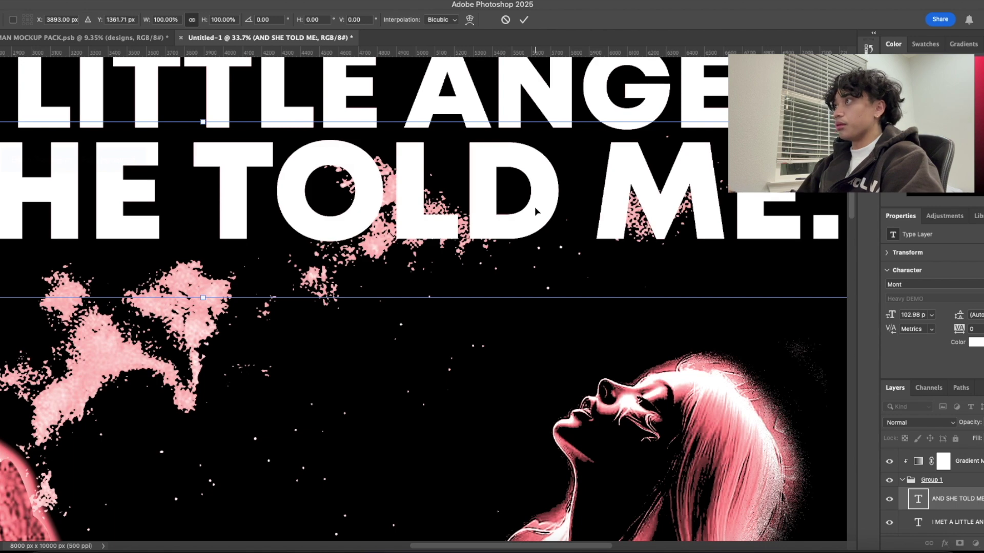
key(Return)
Change the font of the large name text below the credit line to Monsieur La Doulaise Regular.
drag(620, 374, 533, 344)
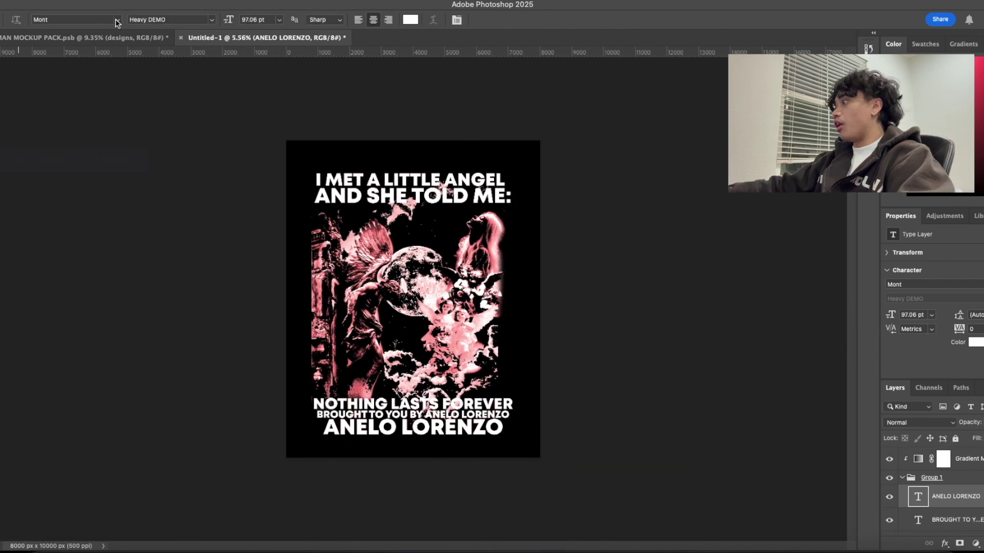
click(117, 20)
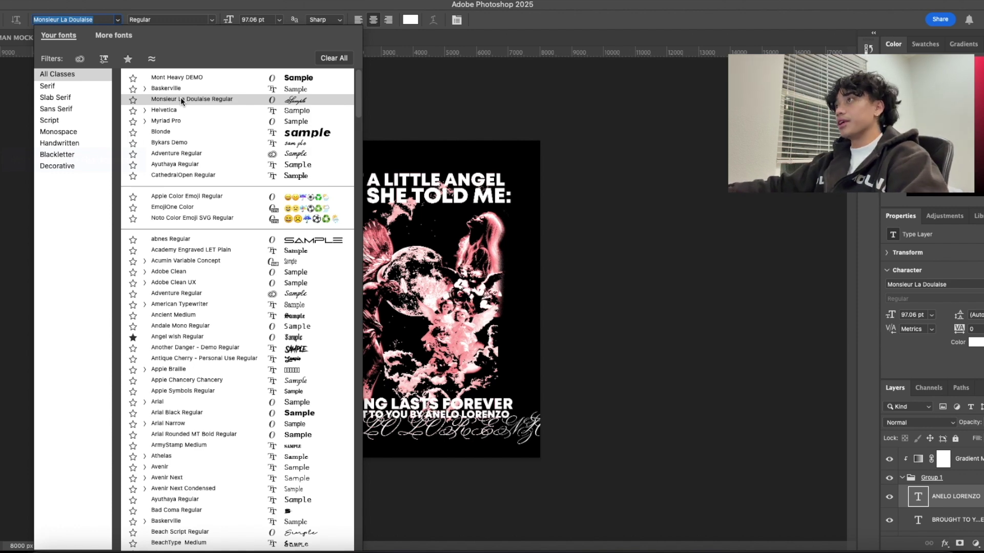
click(181, 99)
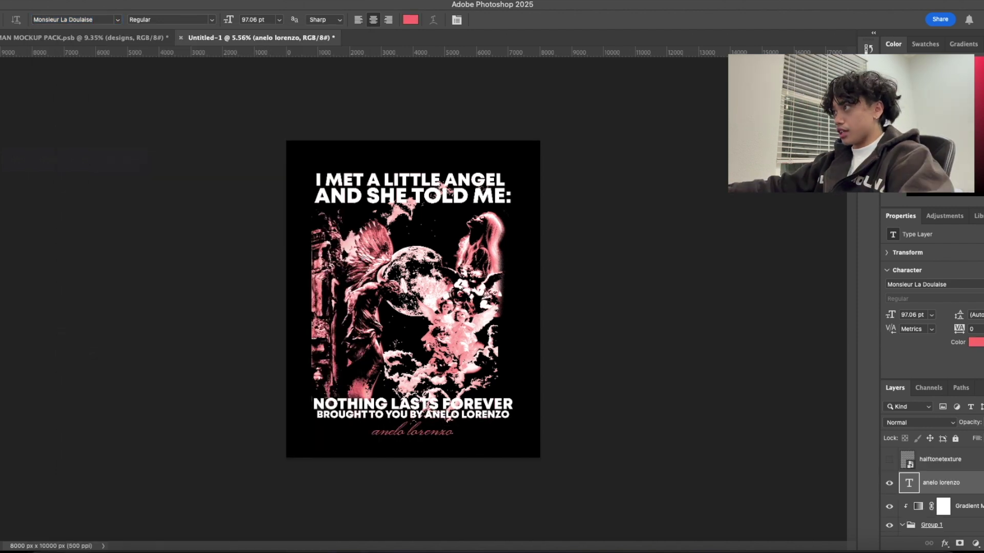
Scale the pink script signature down to 81.81 pt, centred beneath the credit line.
key(ctrl+t)
mouse_move(413, 416)
mouse_down()
mouse_move(434, 439)
mouse_move(515, 465)
mouse_move(506, 450)
mouse_up()
key(Return)
Nudge the pink script signature down slightly so it overlaps the credit line less.
key(z)
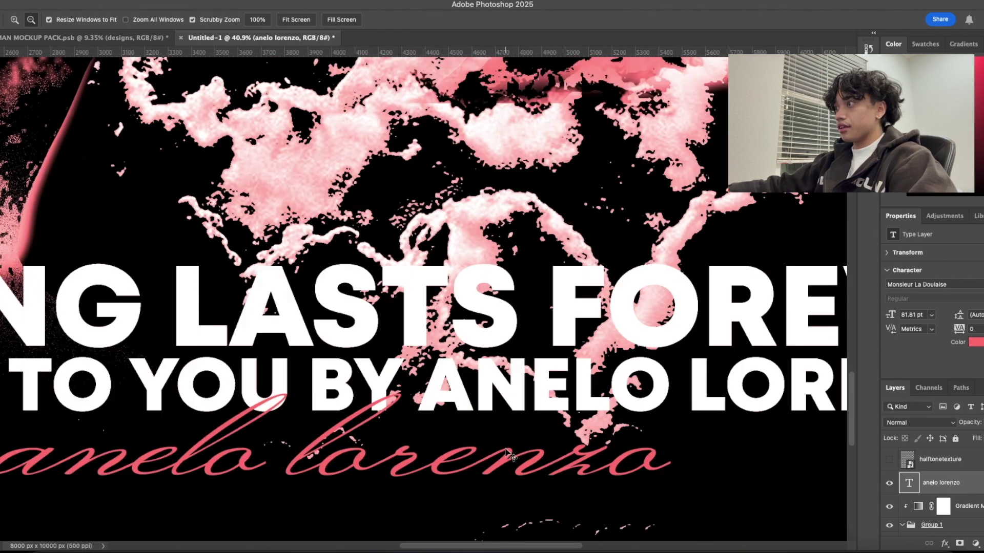
key(super+t)
key(Down)
key(Down)
key(Down)
key(Down)
key(Down)
key(Down)
key(Down)
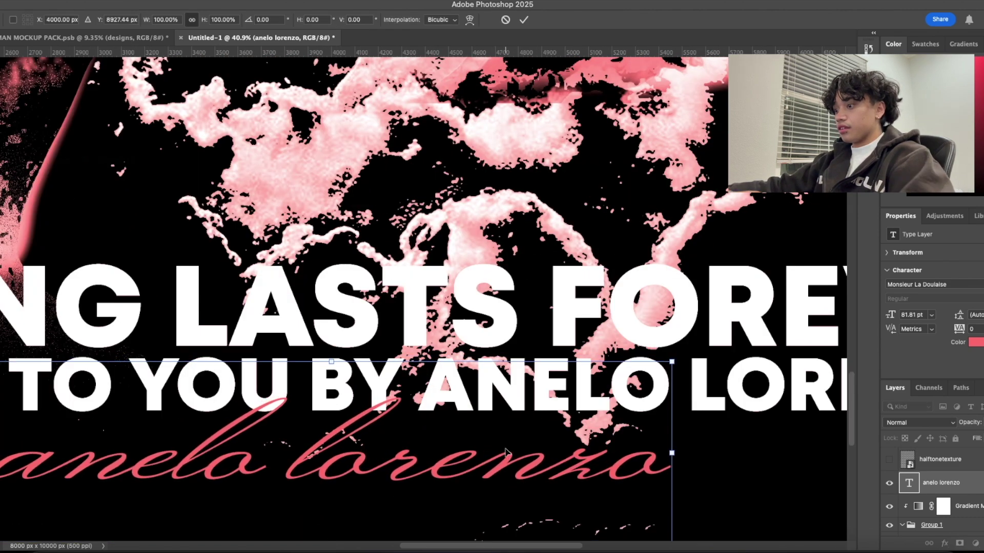
key(Down)
key(Down)
key(Down)
key(Down)
key(Down)
key(Down)
key(Return)
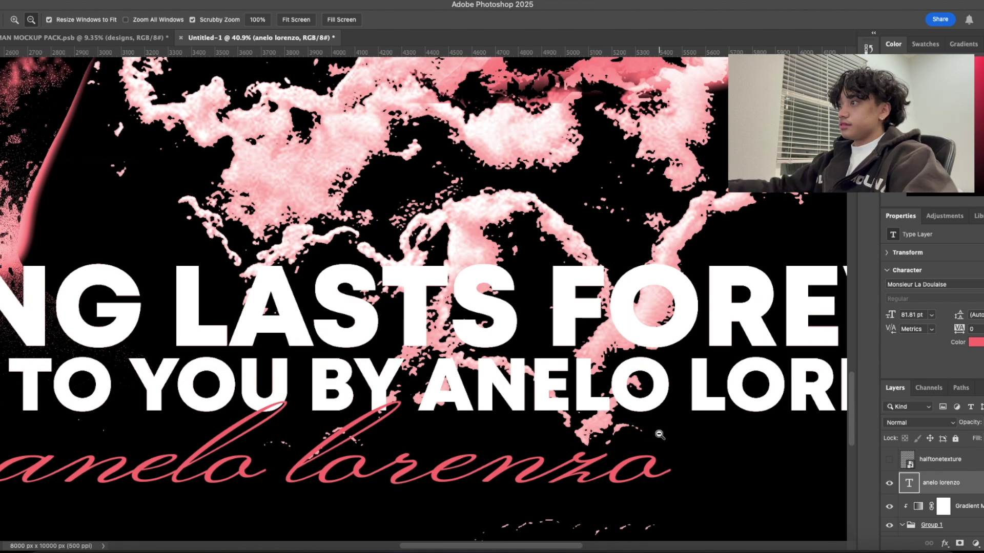
Duplicate Group 3, hide the original group and merge the copy into a single layer.
drag(659, 435, 580, 410)
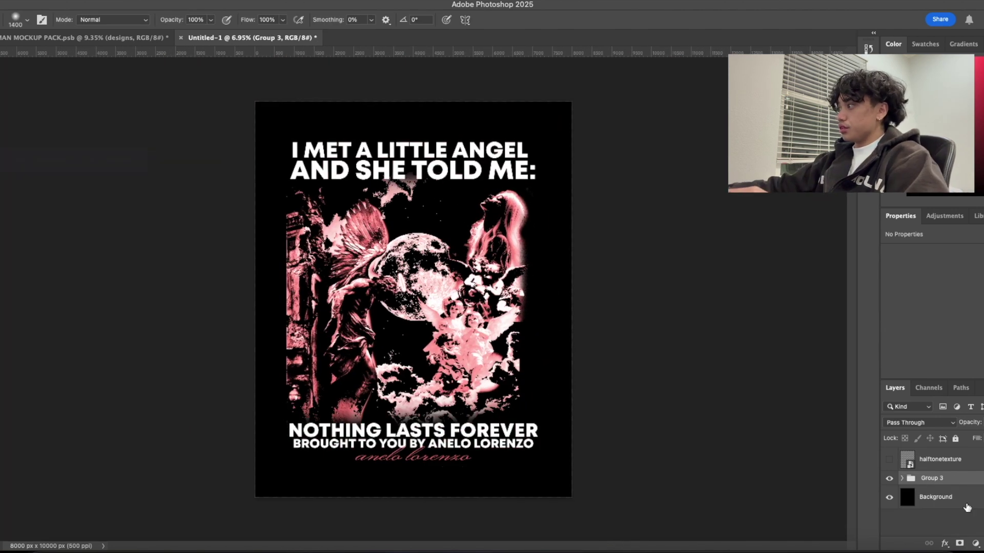
key(super+j)
click(890, 492)
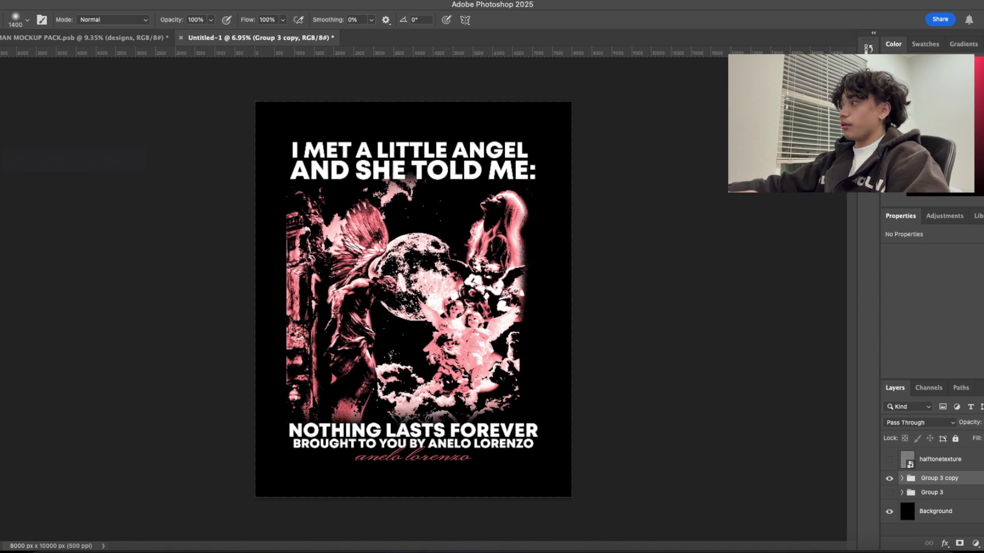
key(super+e)
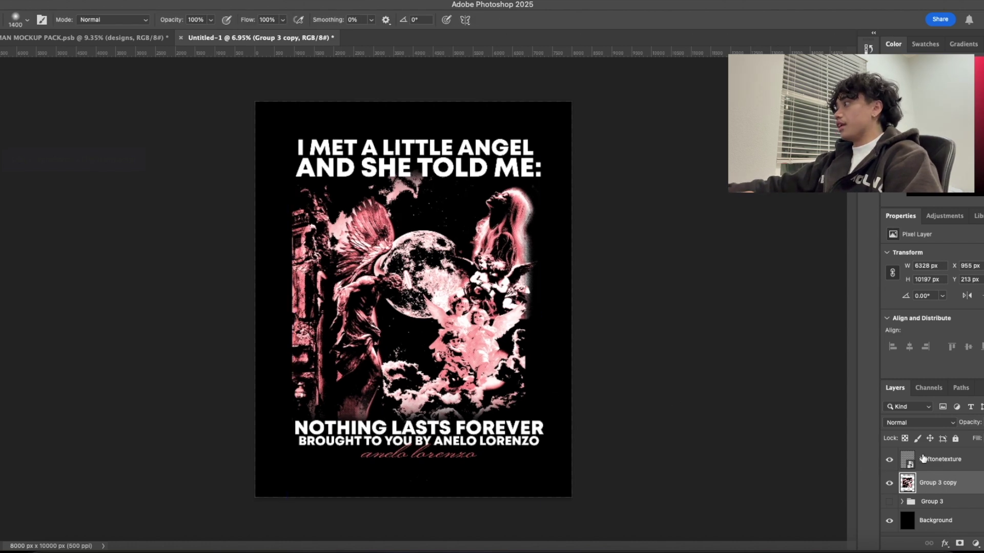
Select the halftonetexture layer, check its blend mode options and inspect the texture over the artwork.
click(933, 463)
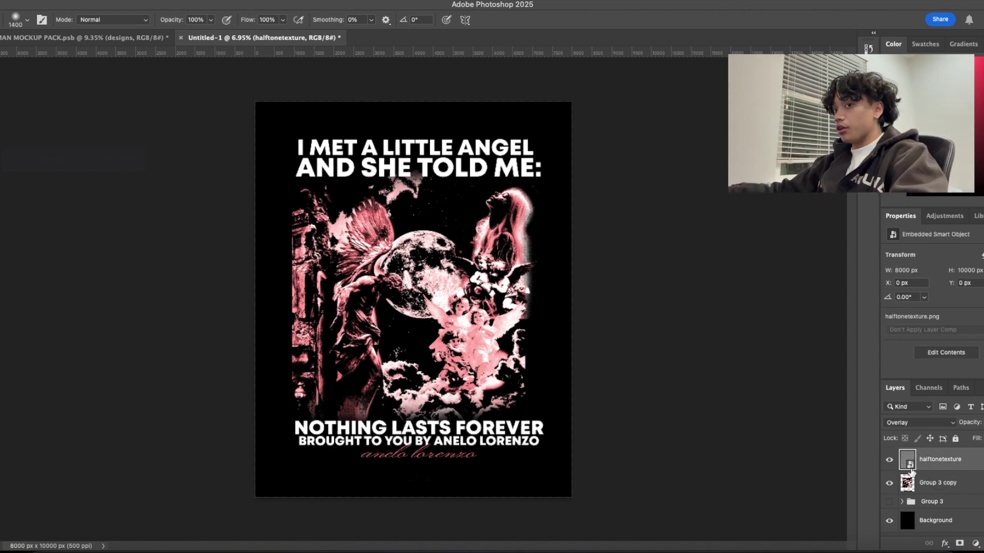
click(906, 424)
key(Escape)
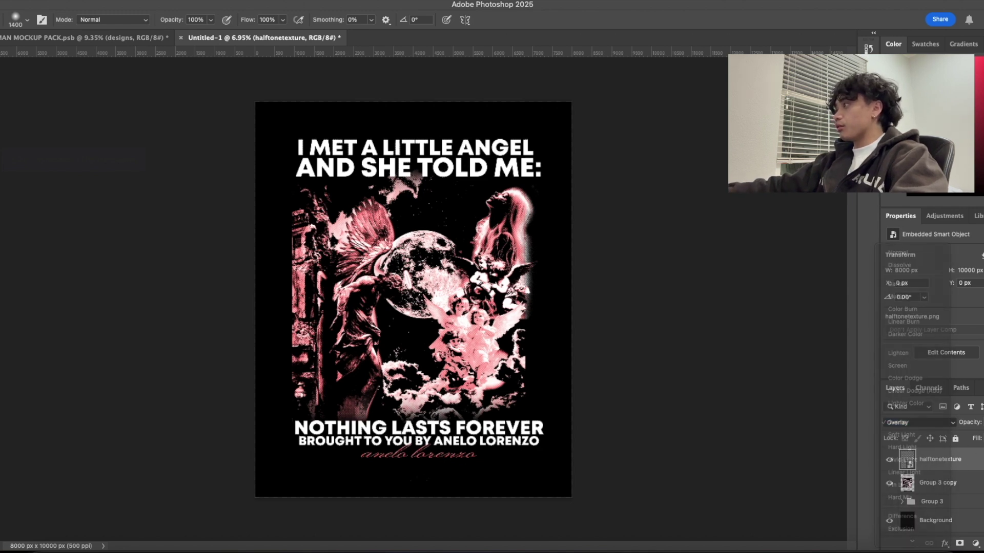
click(430, 327)
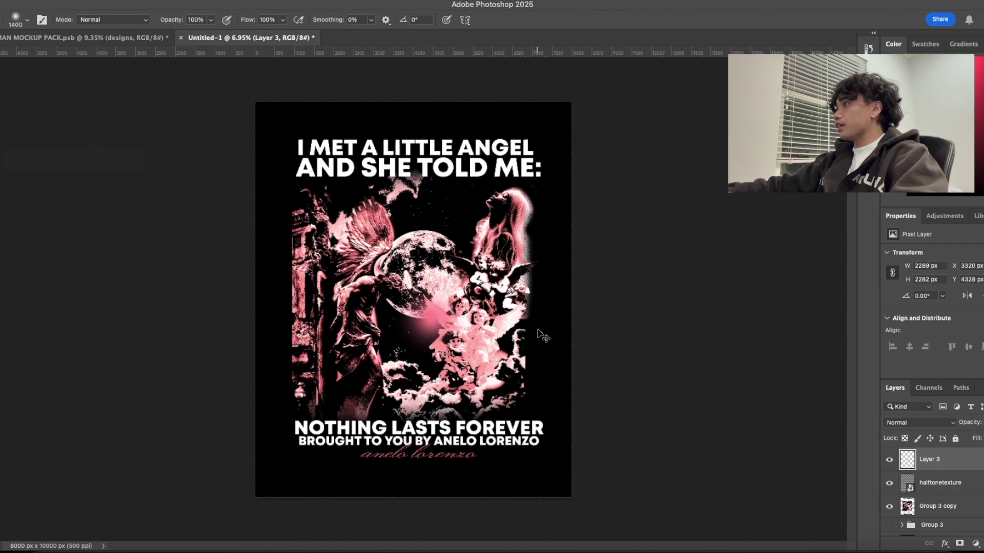
key(ctrl+z)
key(z)
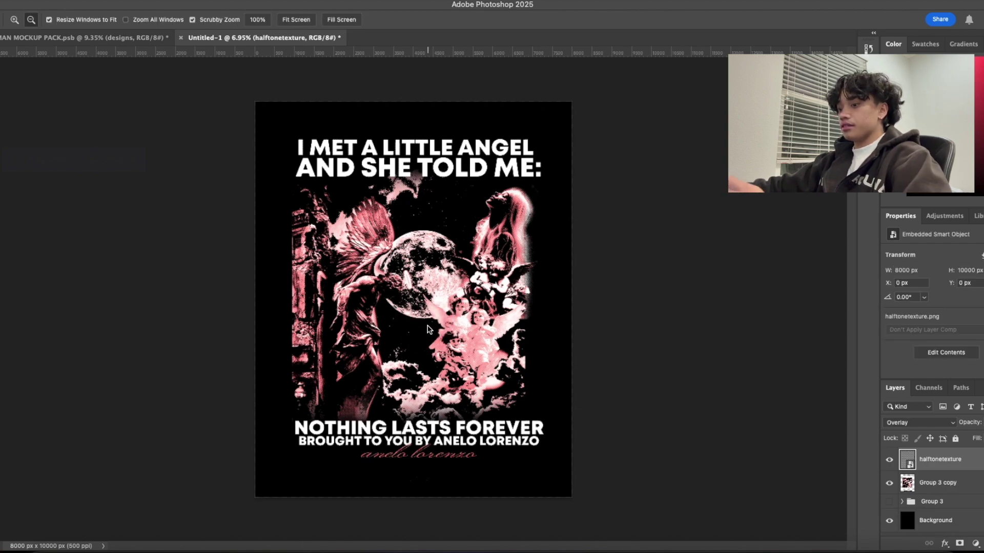
drag(430, 322, 462, 335)
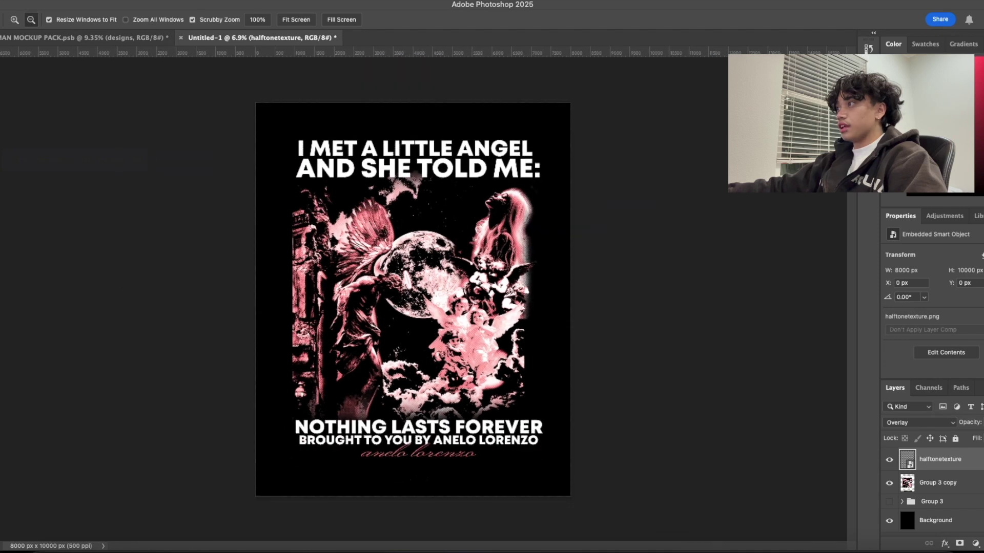
Delete the black areas from the Group 3 copy layer using a non-contiguous Magic Wand selection with tolerance 32, then deselect.
key(w)
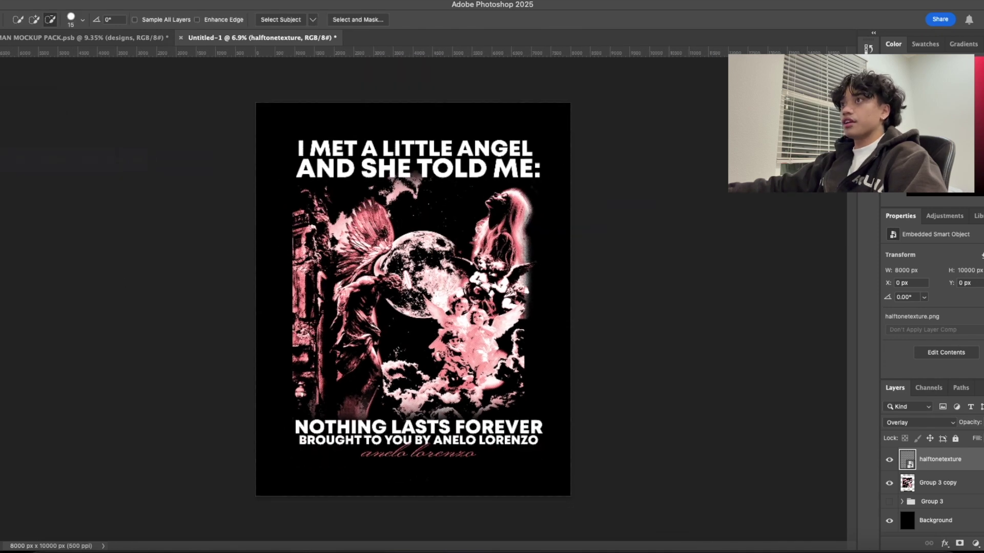
click(31, 118)
click(369, 296)
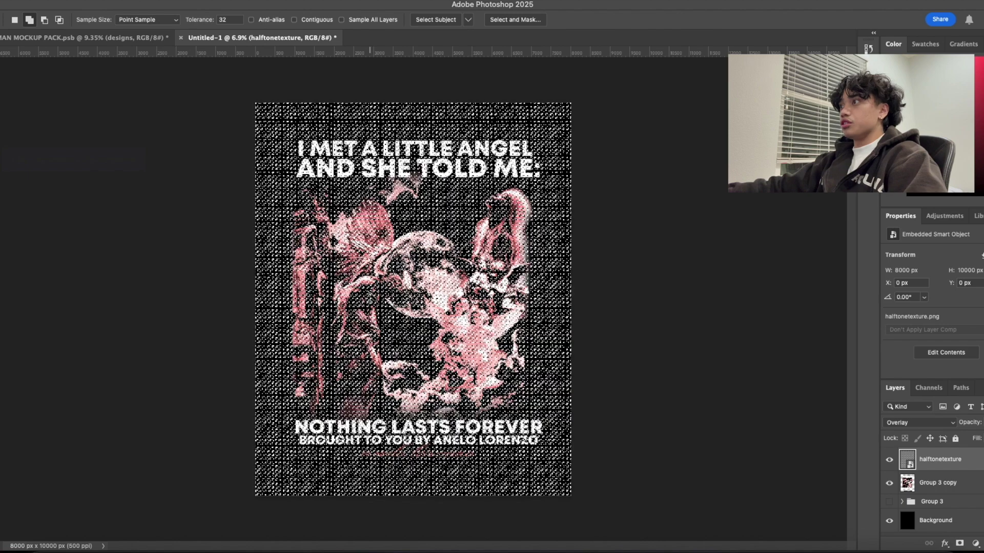
key(ctrl+d)
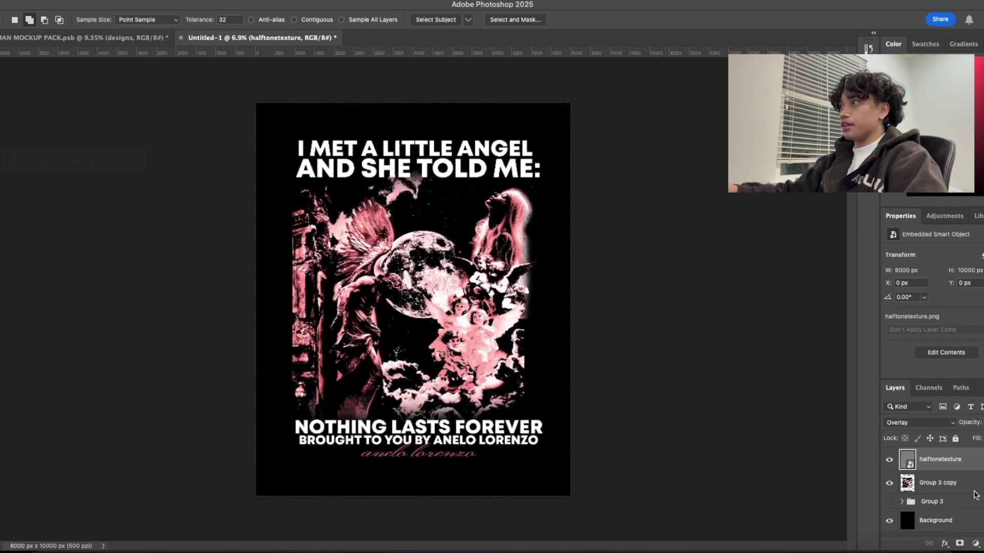
click(953, 483)
click(376, 301)
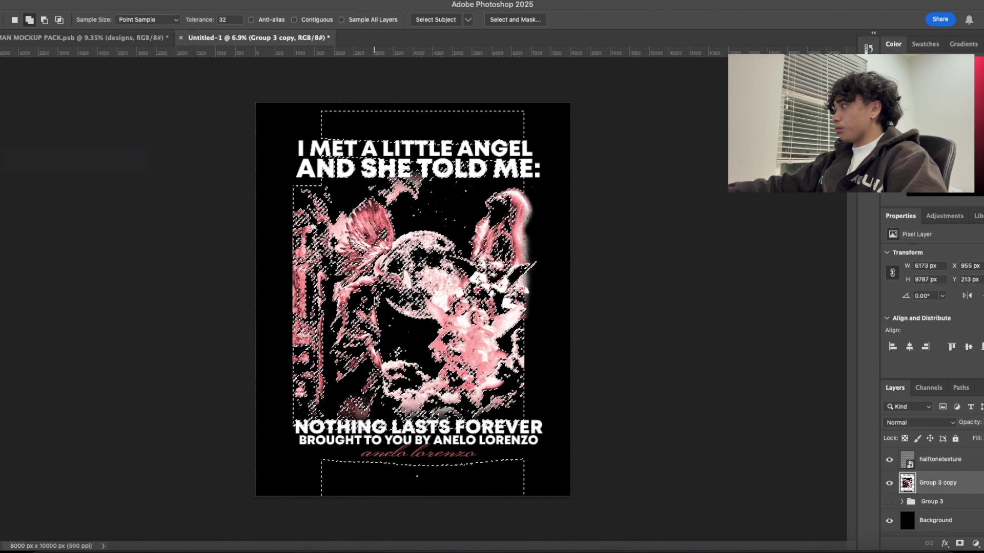
key(Delete)
key(ctrl+d)
Add a Curves adjustment clipped to the Group 3 copy layer and bend its RGB curve slightly to deepen the artwork's tones.
key(ctrl+m)
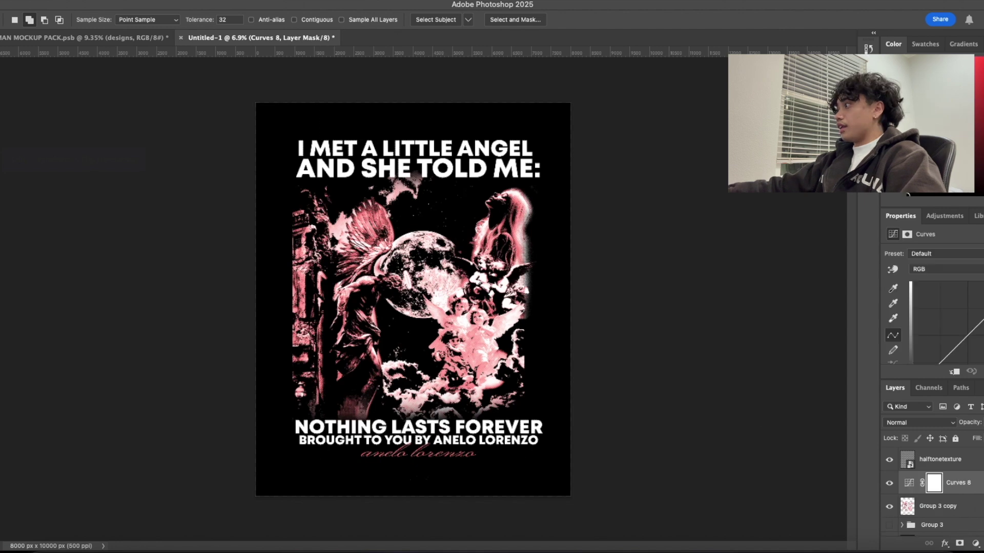
right_click(962, 482)
click(961, 523)
drag(982, 319, 982, 309)
drag(983, 307, 983, 315)
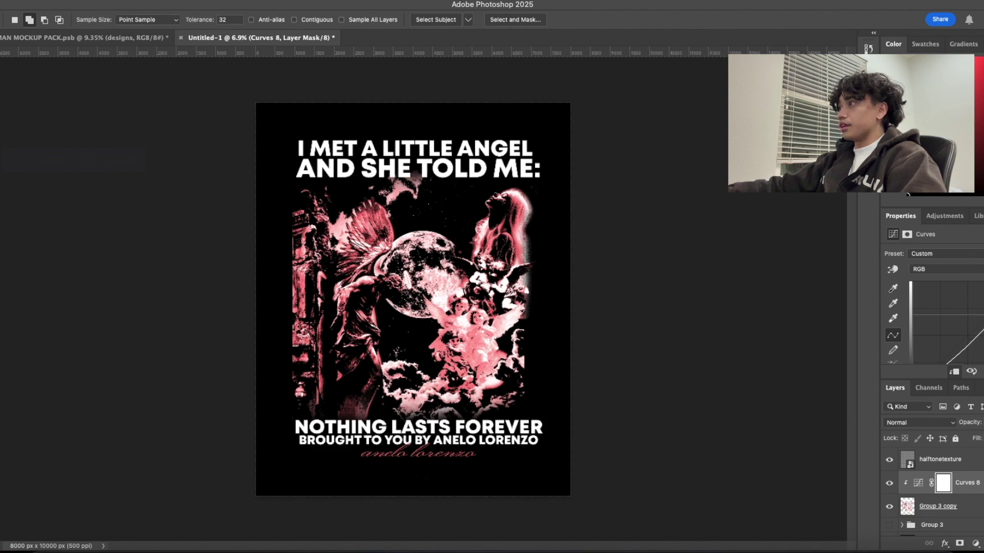
Clip the halftonetexture layer to the artwork below with a clipping mask.
key(z)
click(425, 278)
mouse_move(457, 284)
mouse_down()
mouse_move(489, 284)
mouse_move(441, 284)
mouse_up()
scroll(975, 497, down, 2)
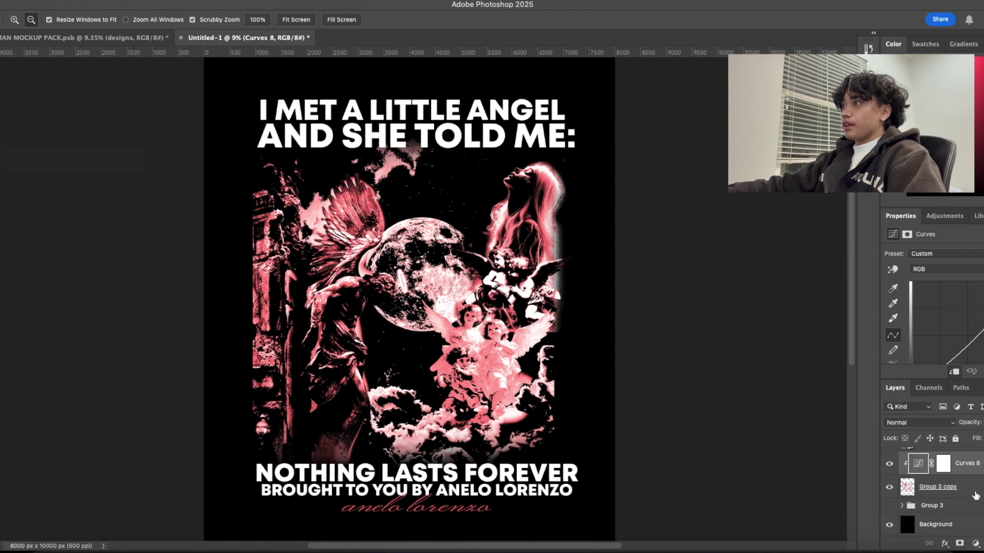
click(974, 493)
right_click(968, 468)
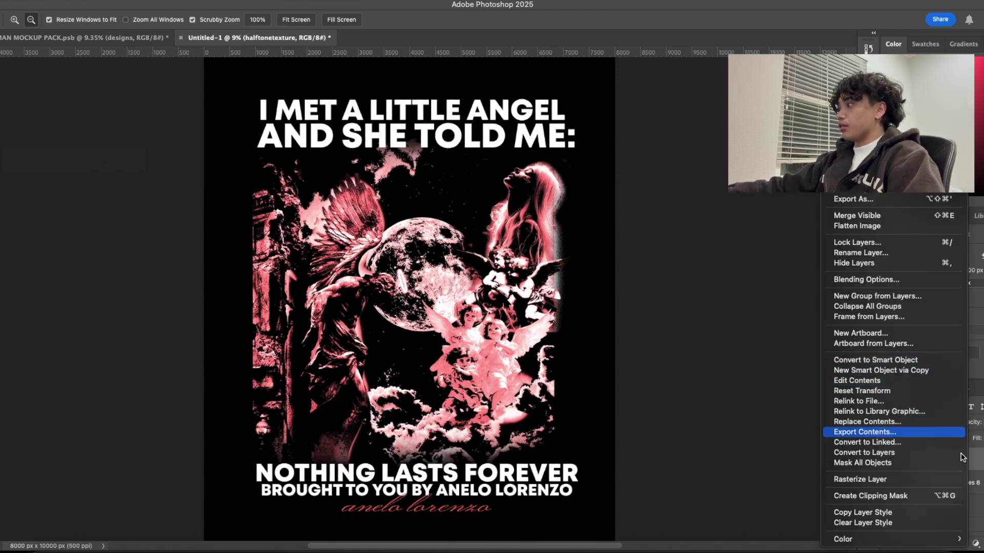
click(923, 496)
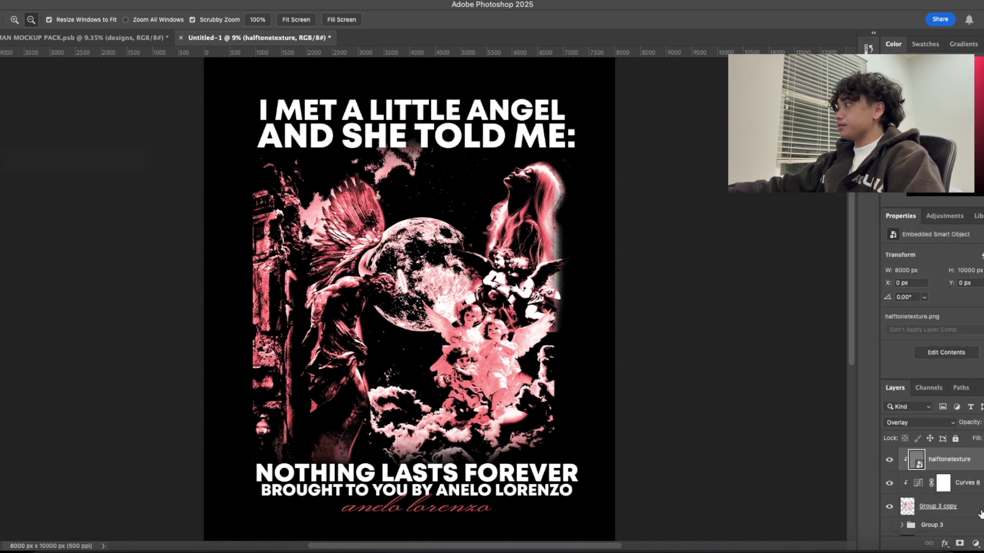
Copy the halftonetexture, Curves 8 and Group 3 copy layers into the T-shirt mockup document.
scroll(980, 512, down, 1)
click(977, 495)
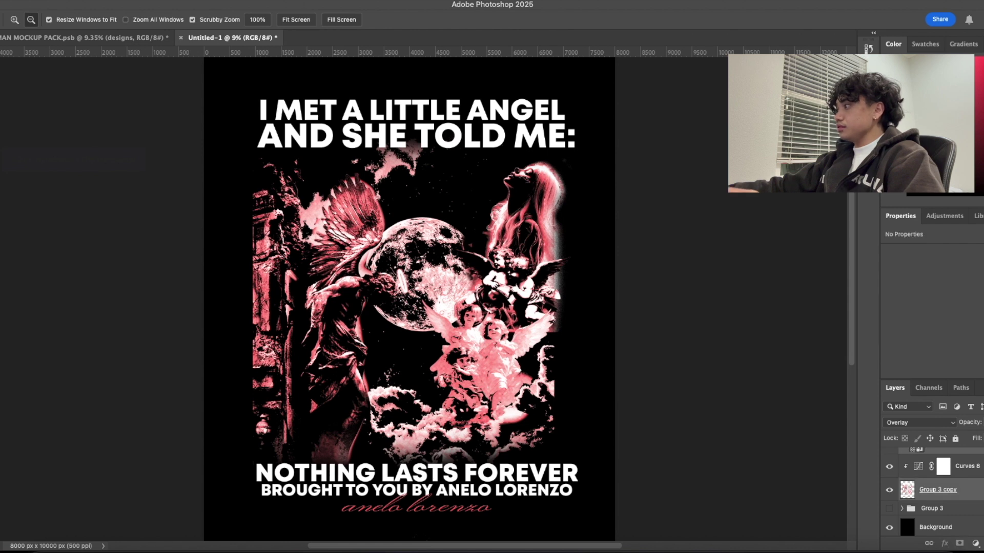
click(67, 39)
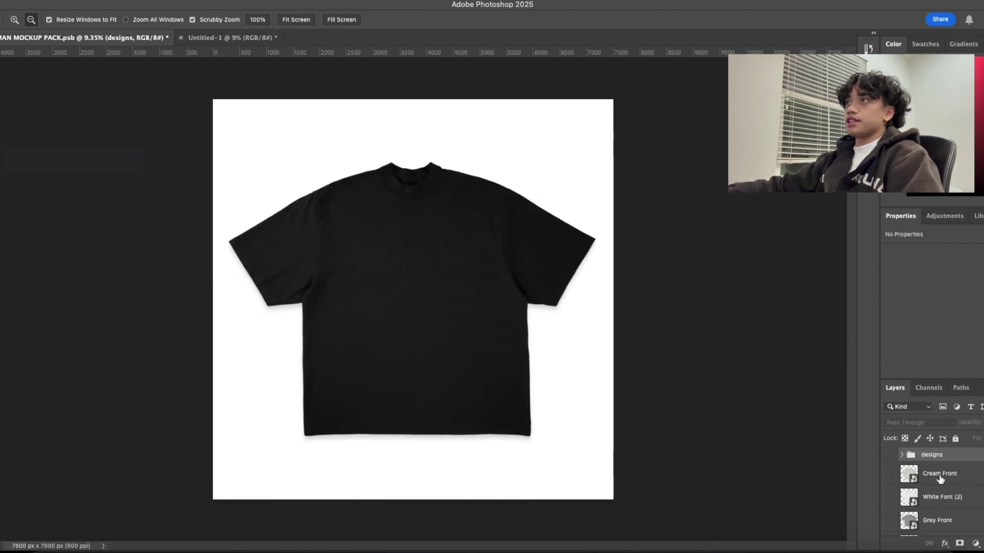
key(ctrl+v)
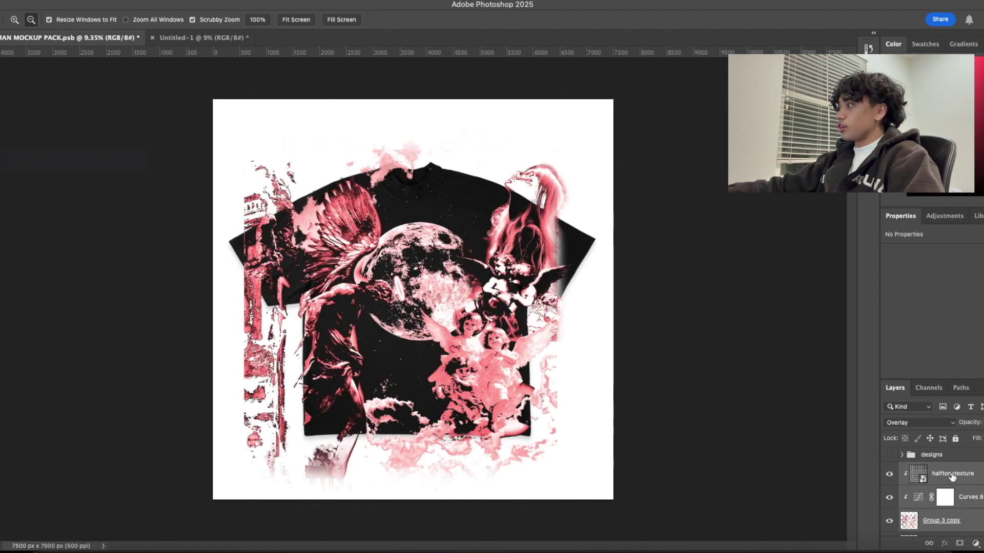
Scale the pasted artwork down and position it on the front of the black T-shirt.
key(ctrl+t)
drag(622, 329, 370, 325)
drag(306, 316, 438, 303)
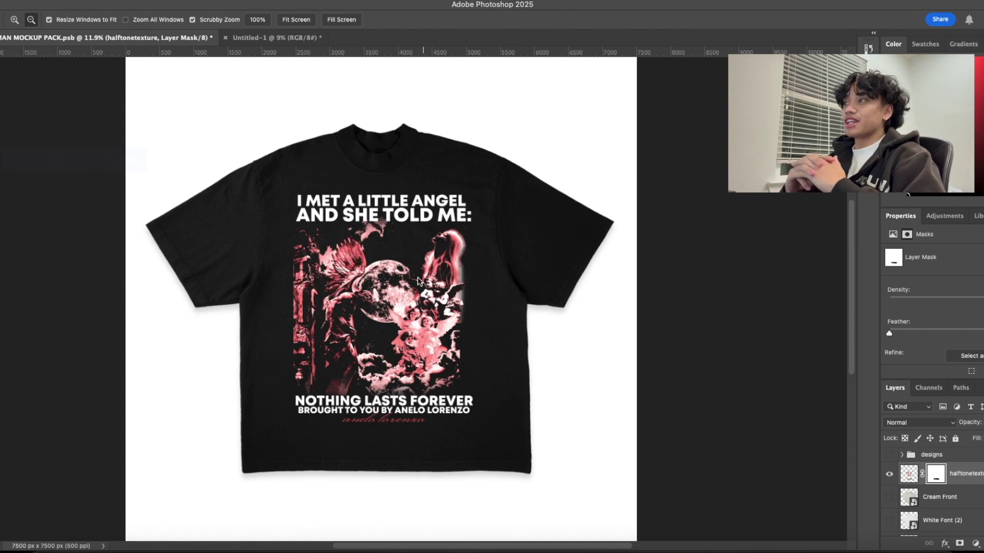
Examine the printed design on the black T-shirt, from the overall placement to the halftone dots around the moon and cherubs.
drag(390, 275, 426, 284)
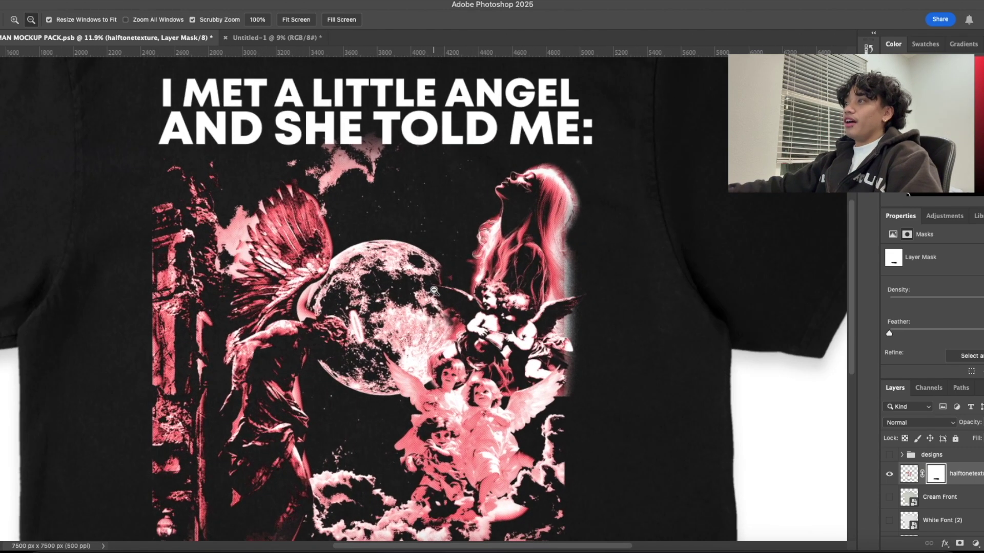
alt+click(426, 284)
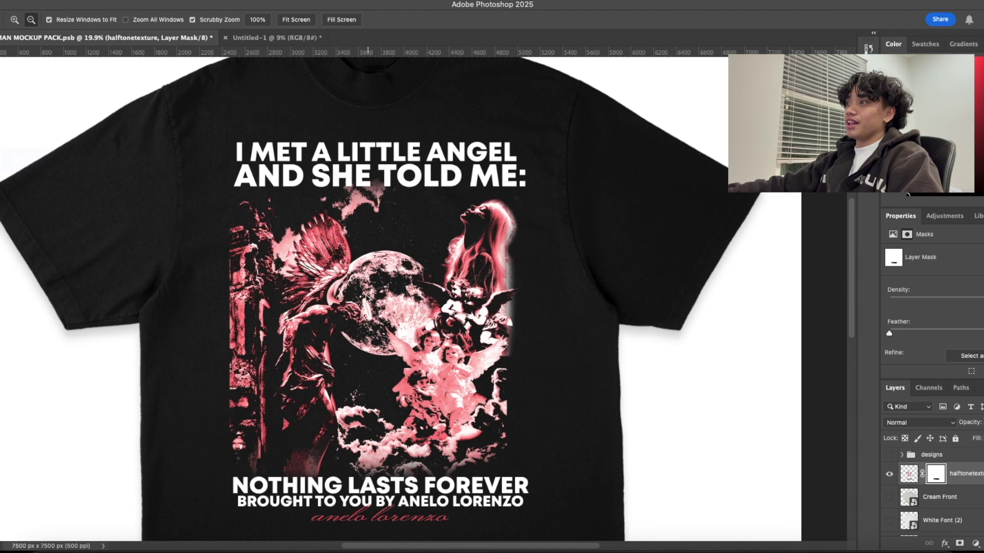
drag(357, 308, 320, 310)
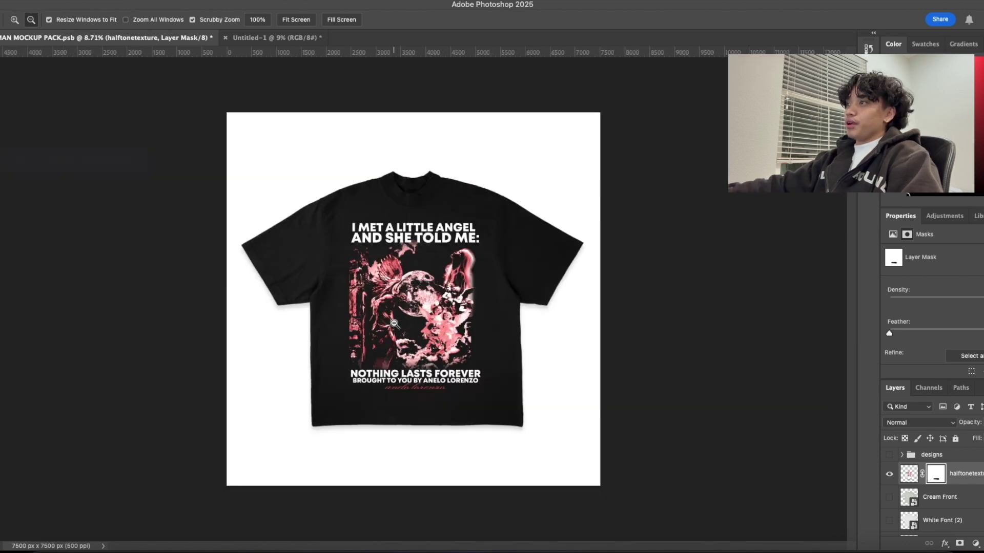
drag(435, 322, 461, 323)
drag(397, 305, 468, 307)
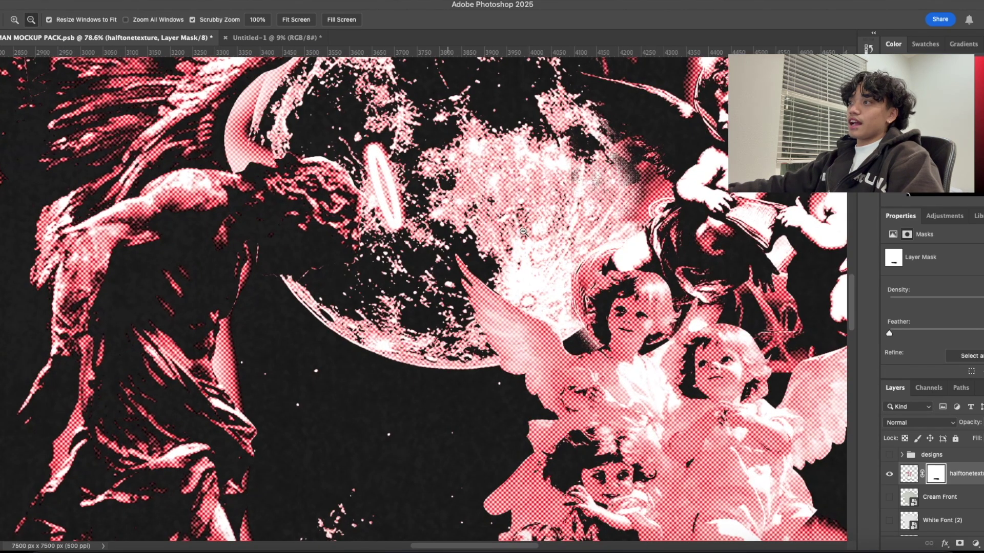
drag(624, 379, 613, 329)
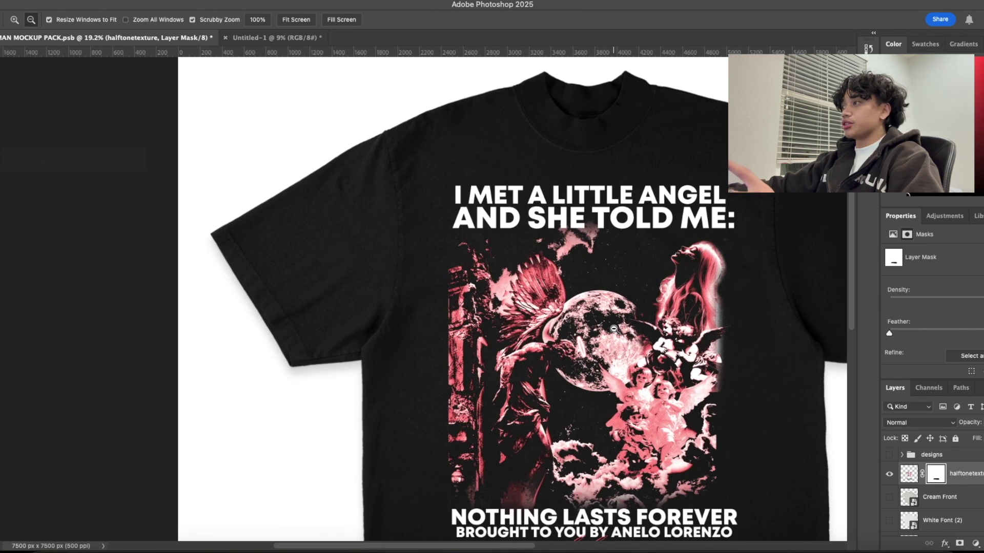
scroll(561, 376, down, 2)
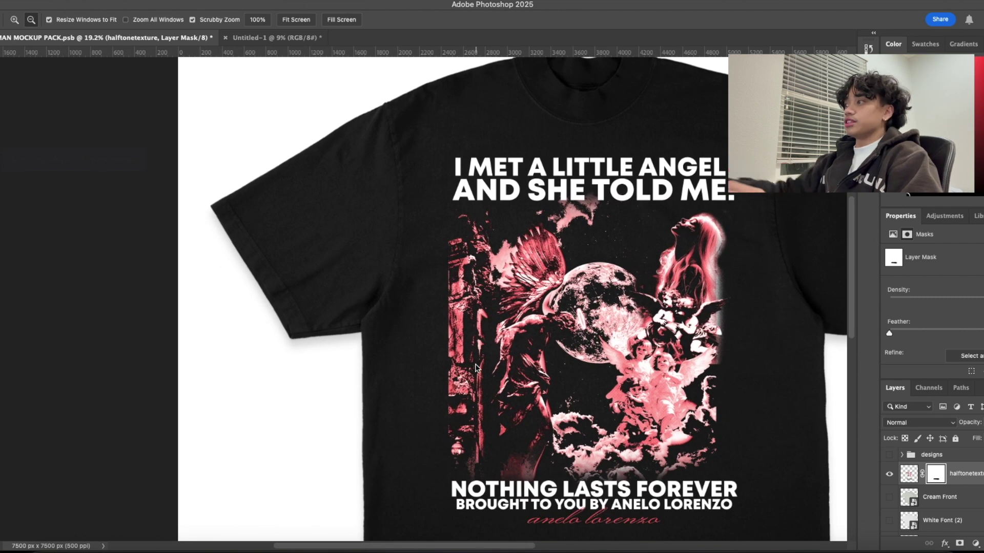
Return to the Untitled-1 poster document and group the halftonetexture, Curves 8 and Group 3 copy layers.
click(276, 37)
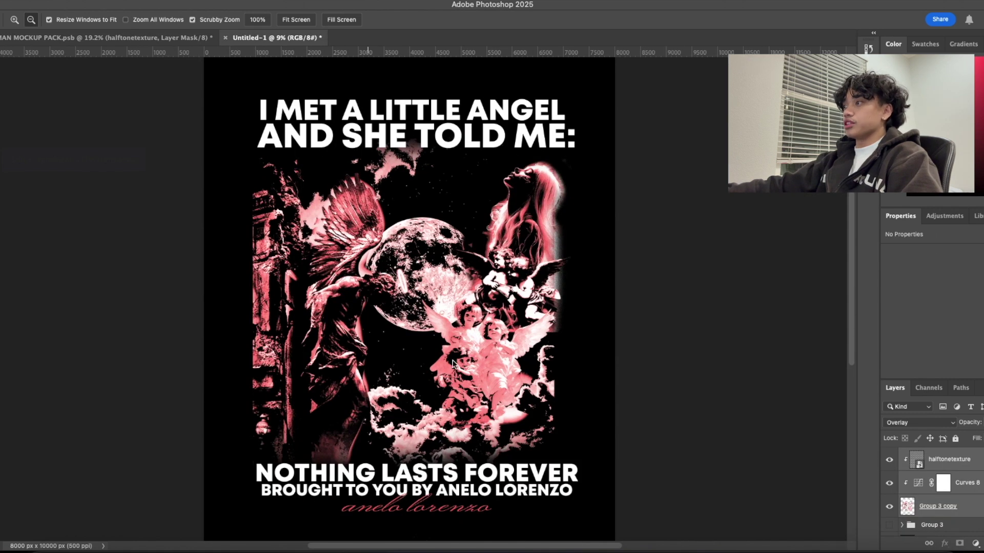
scroll(960, 496, down, 1)
shift+click(954, 494)
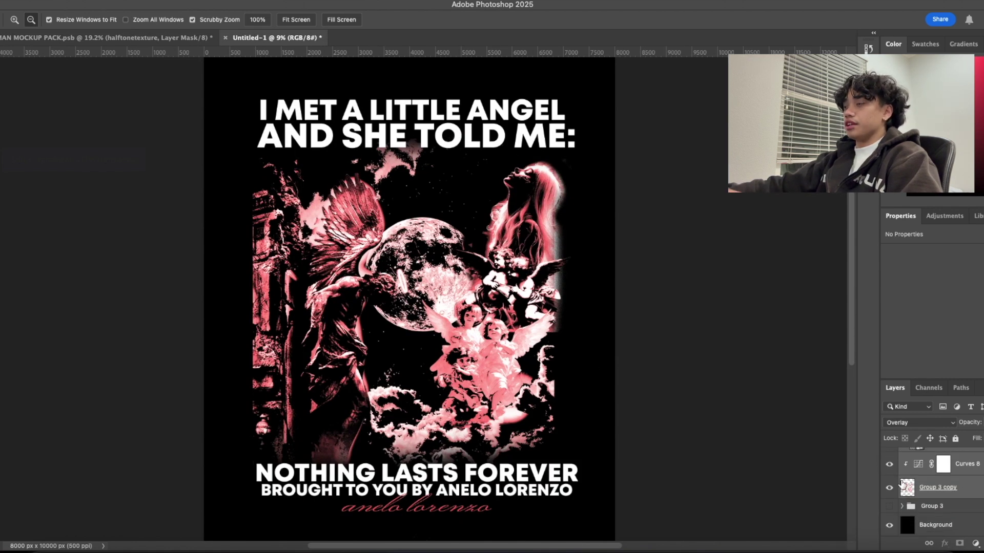
key(ctrl+g)
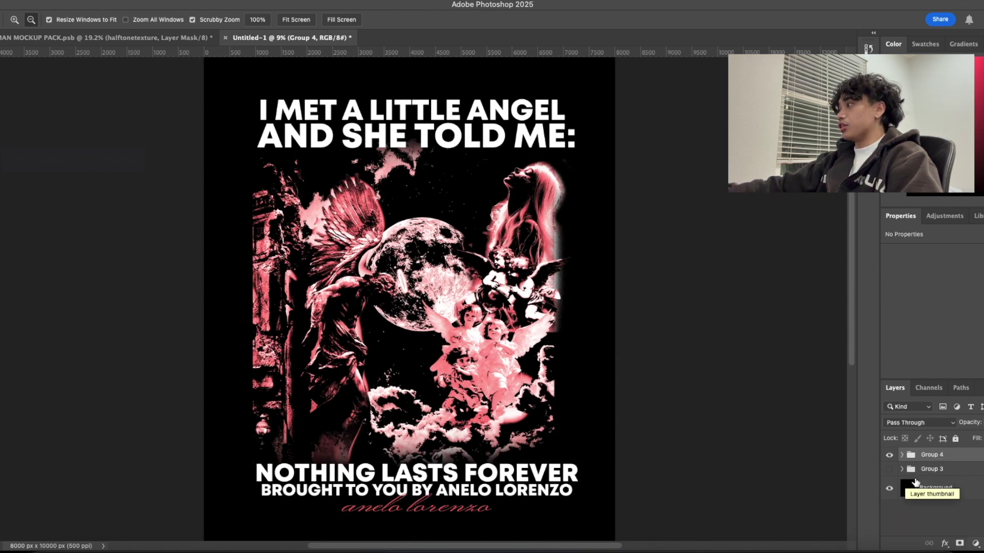
Hide the new Group 4, show Group 3 and switch off its gradient adjustment layer to view the figures' original colours.
click(889, 455)
click(890, 469)
click(902, 470)
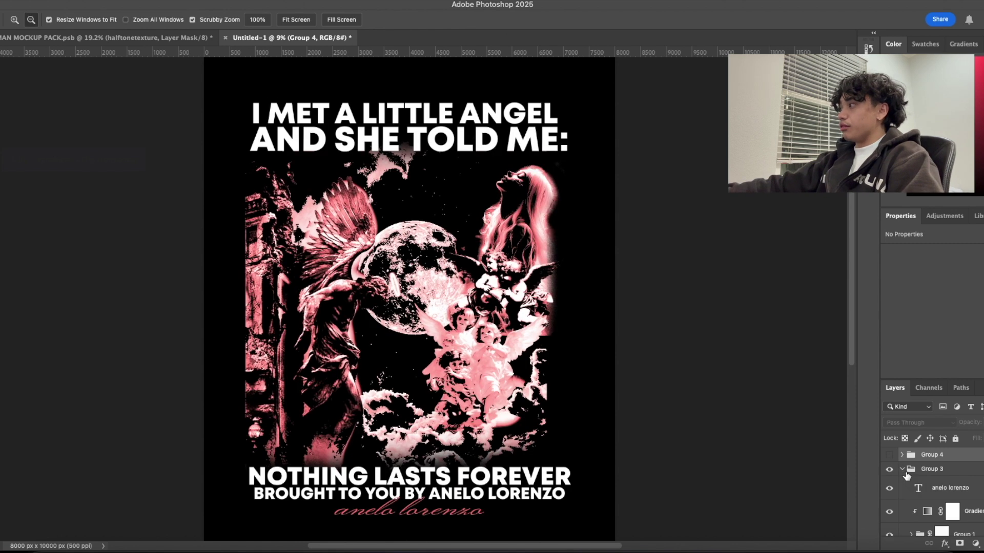
scroll(908, 492, down, 2)
click(909, 504)
scroll(903, 490, down, 1)
click(889, 462)
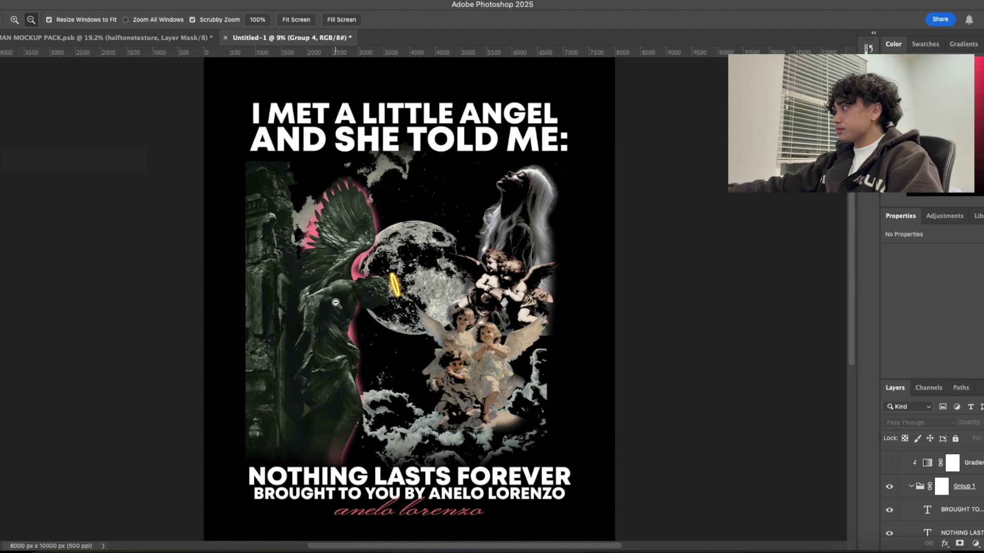
drag(336, 304, 350, 305)
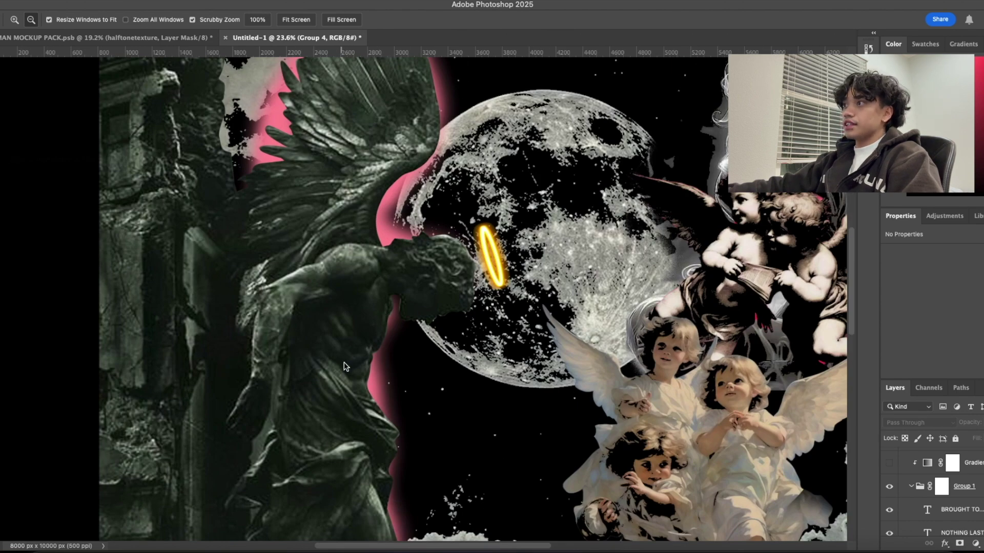
Switch back to the T-shirt mockup and review the finished design at close-up and full-shirt scale.
click(86, 41)
drag(419, 323, 463, 340)
scroll(456, 354, down, 3)
drag(282, 368, 252, 367)
drag(420, 383, 347, 355)
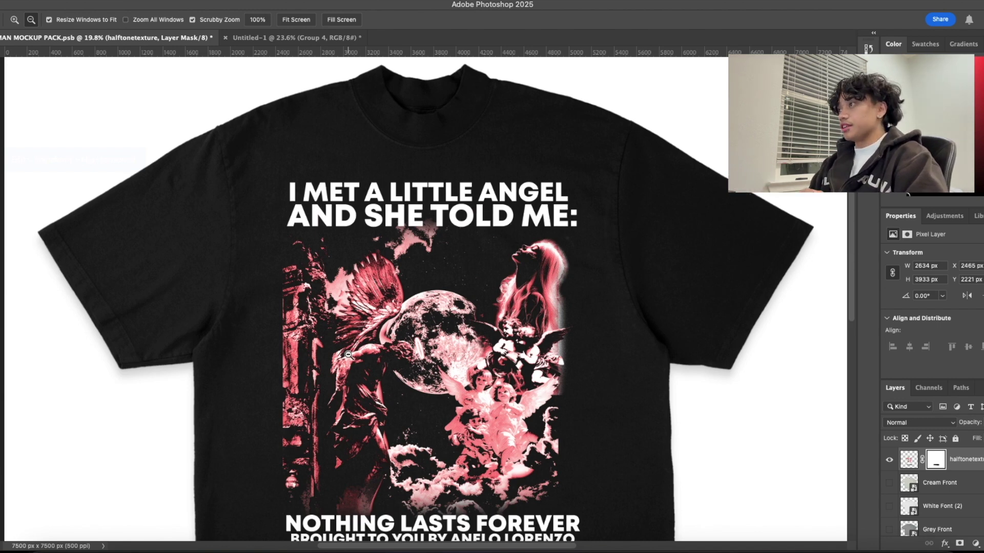
drag(473, 377, 441, 359)
drag(503, 341, 476, 322)
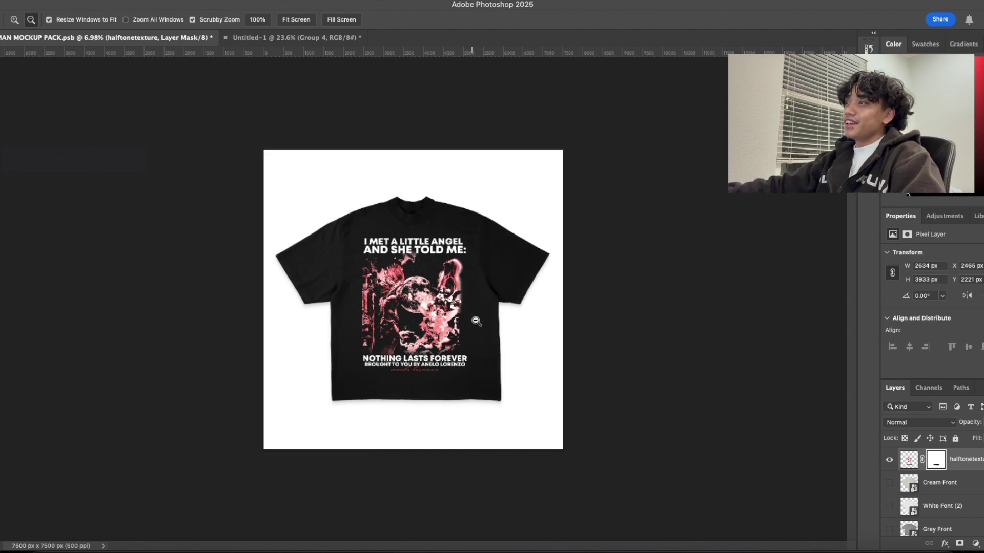
scroll(426, 318, up, 6)
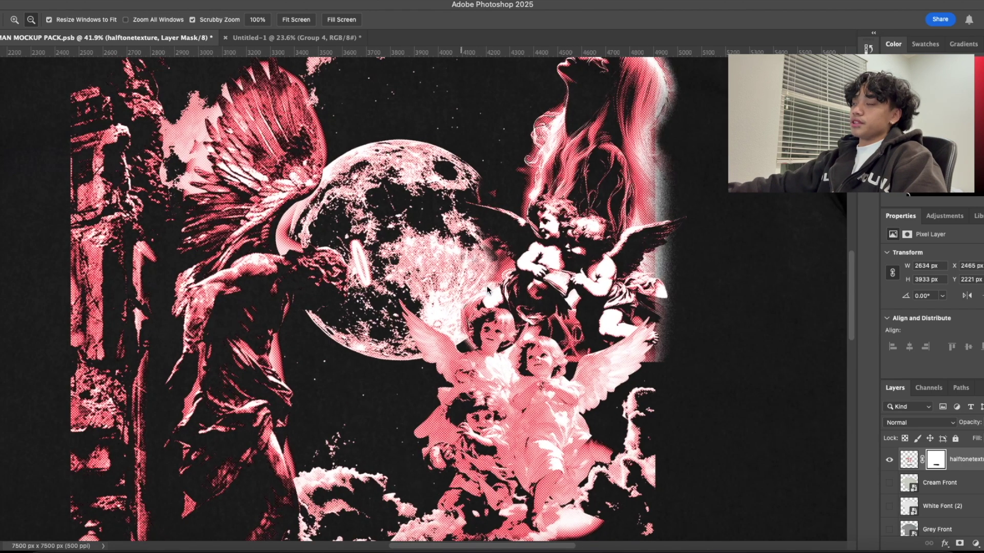
drag(487, 290, 418, 360)
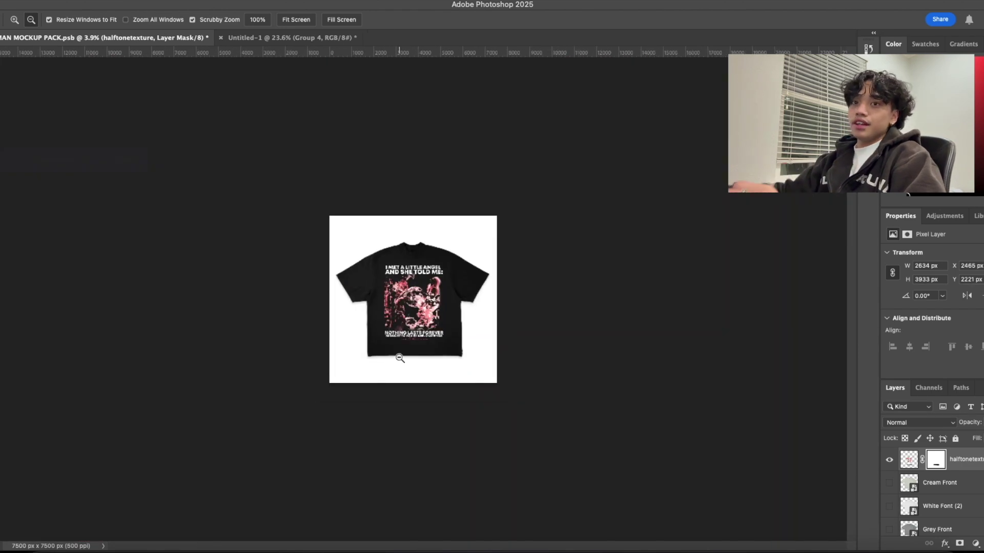